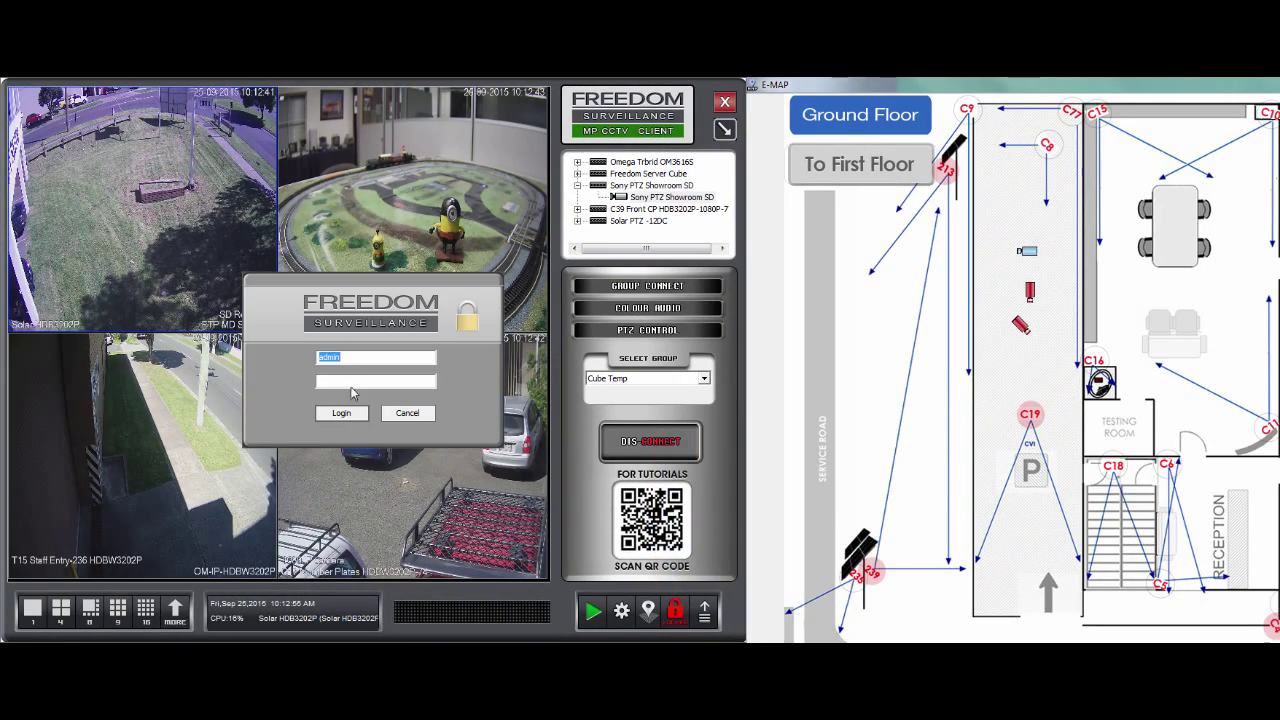
- Submit the Freedom login dialog to unlock the client and show the Cube Temp live feeds
click(357, 418)
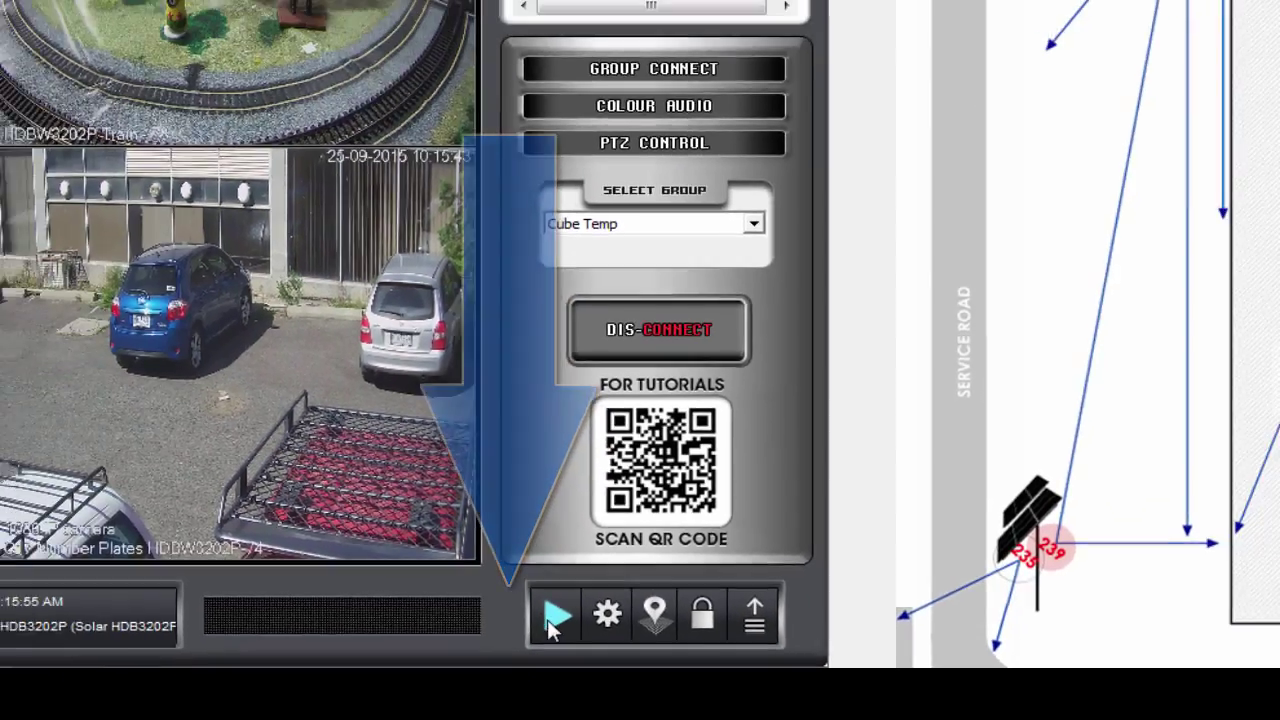
- Open Playback and drag Solar HDB3202P, Rear Carpark OV and HDB4200CP POS from the e-map into tiles
click(510, 638)
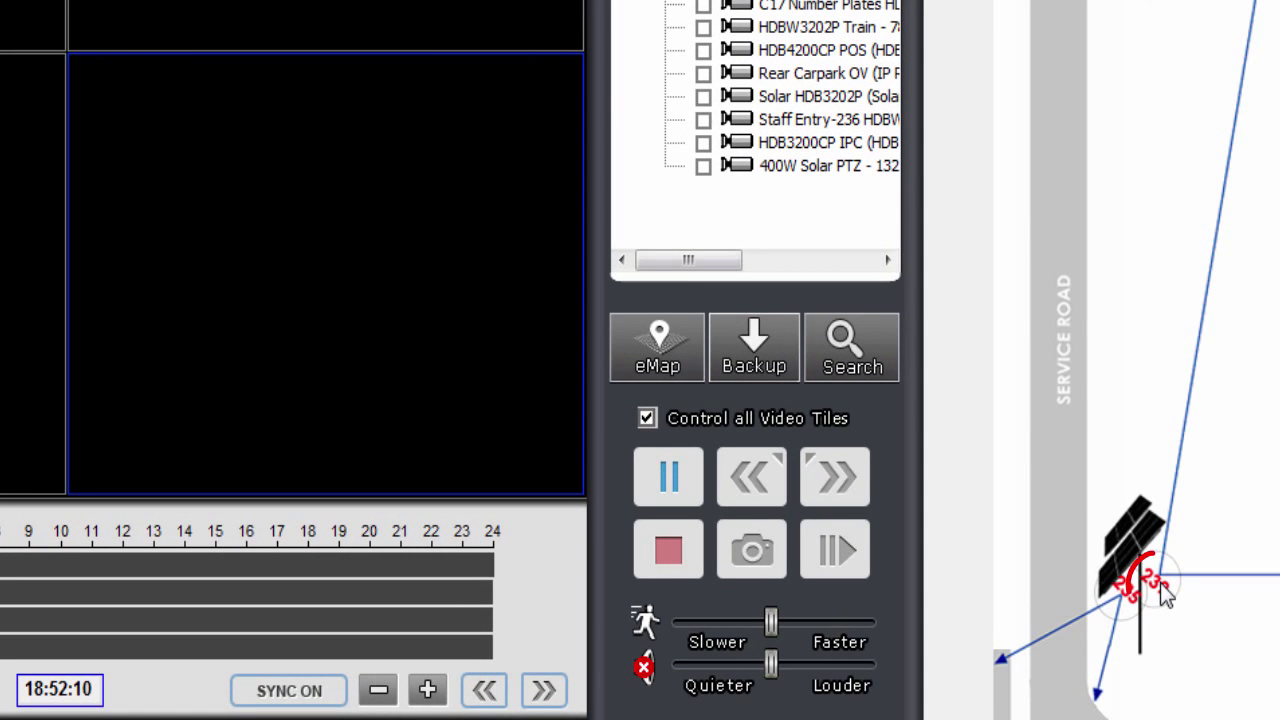
drag(1165, 600, 463, 354)
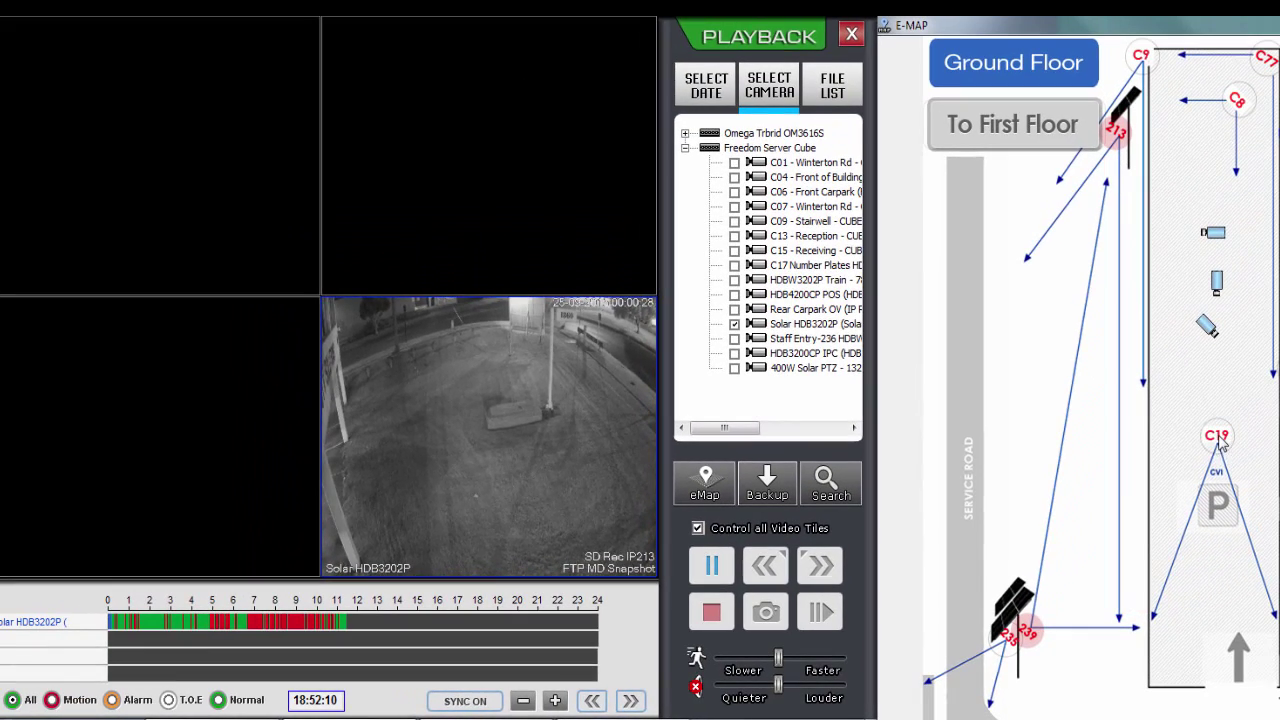
drag(1219, 442, 492, 136)
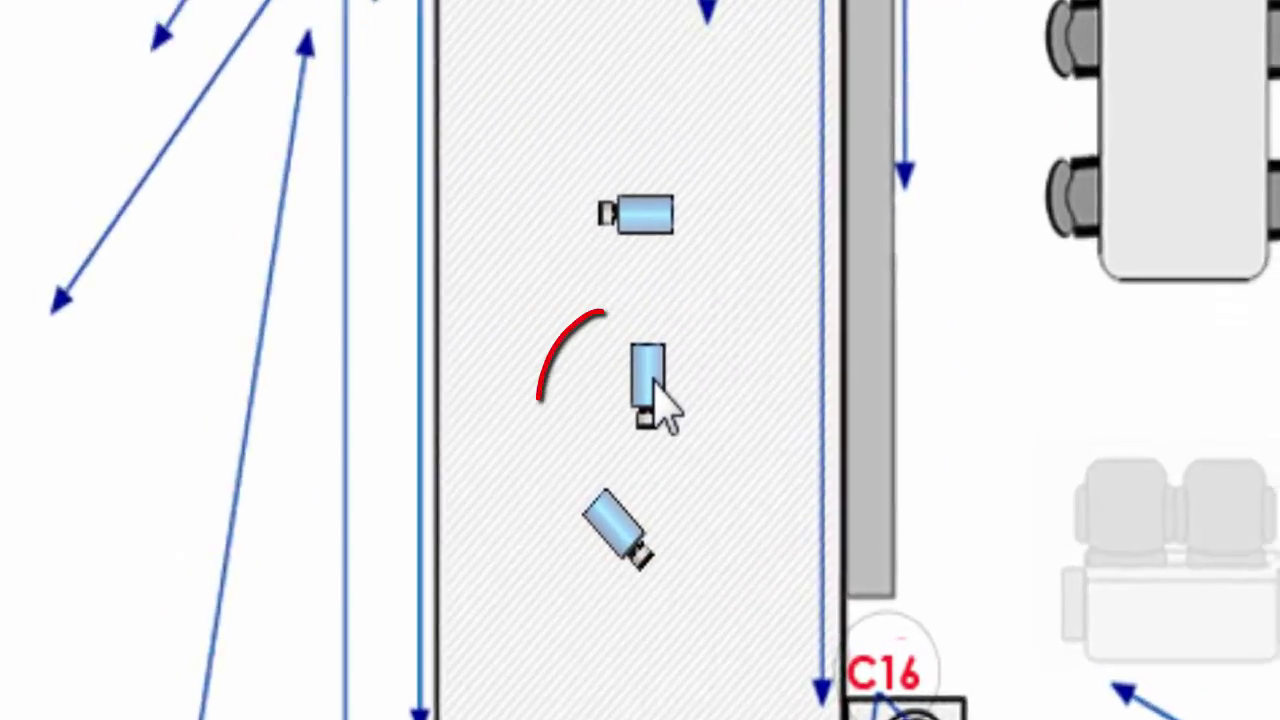
drag(1215, 285, 1034, 295)
drag(676, 322, 378, 300)
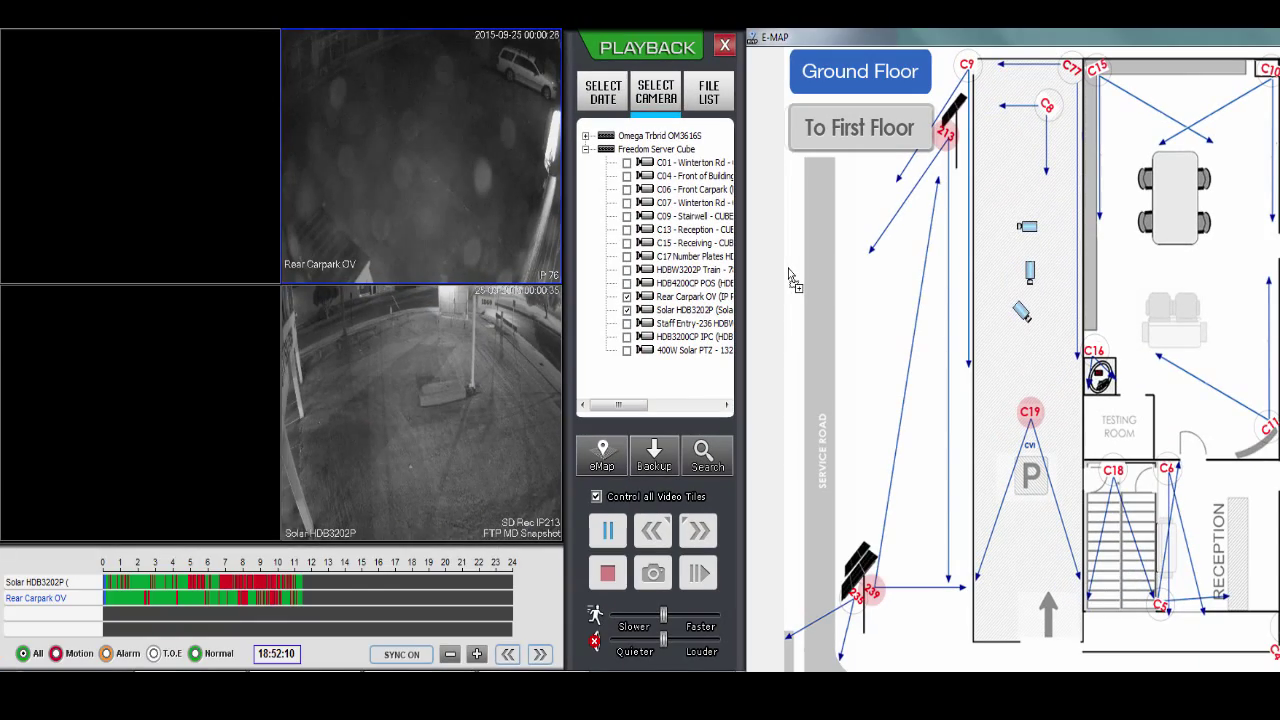
drag(230, 224, 230, 224)
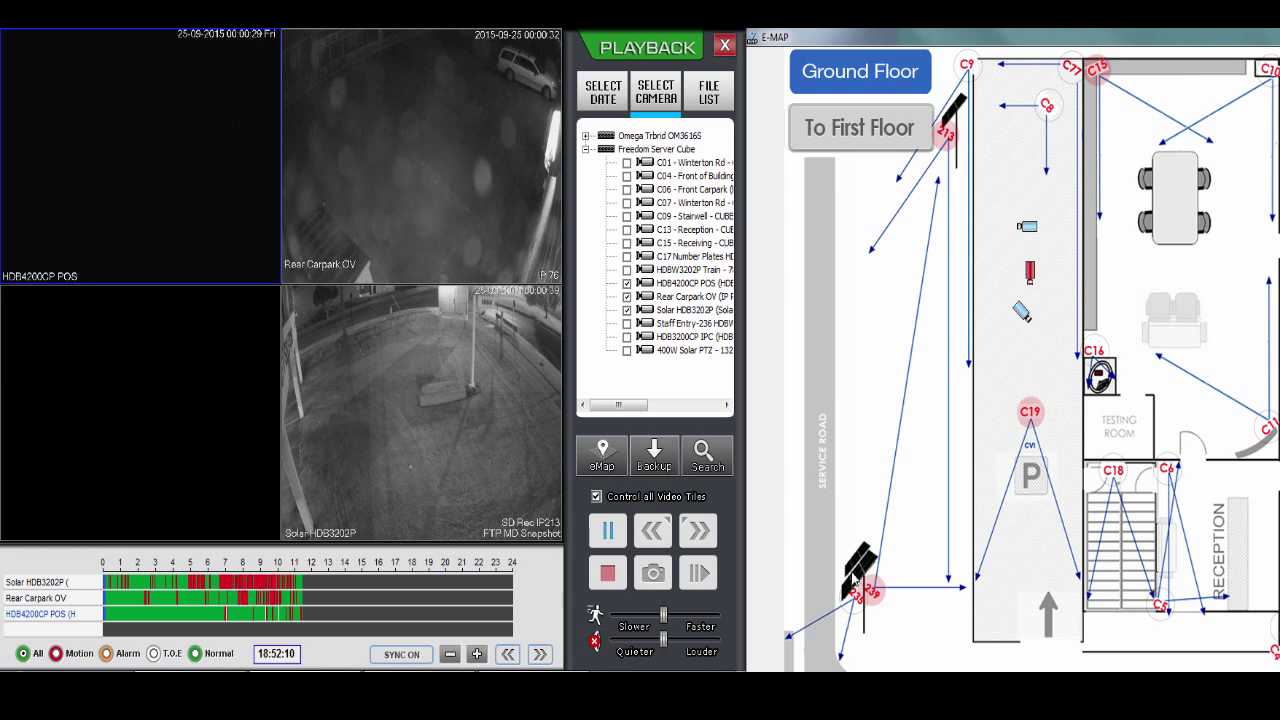
- Put 400W Solar PTZ in the bottom-left tile and jump the 25 Sep 2015 timeline to about 9 am
drag(601, 543, 210, 424)
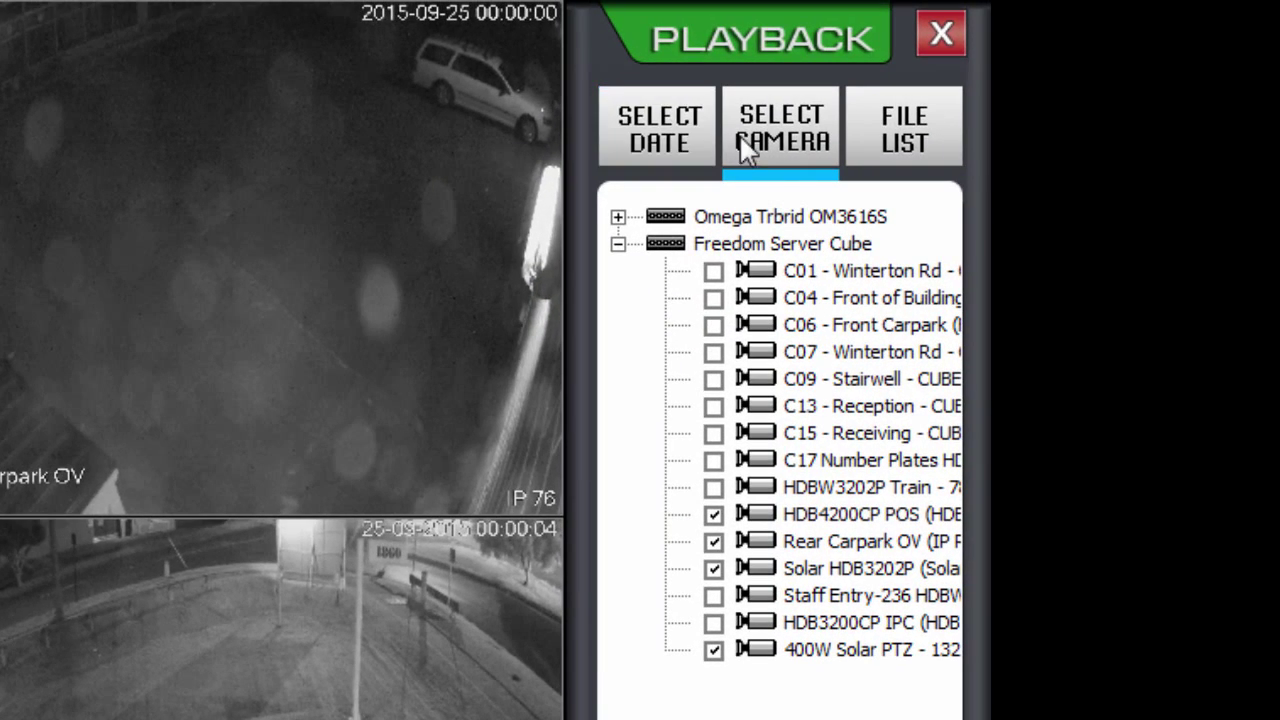
click(693, 148)
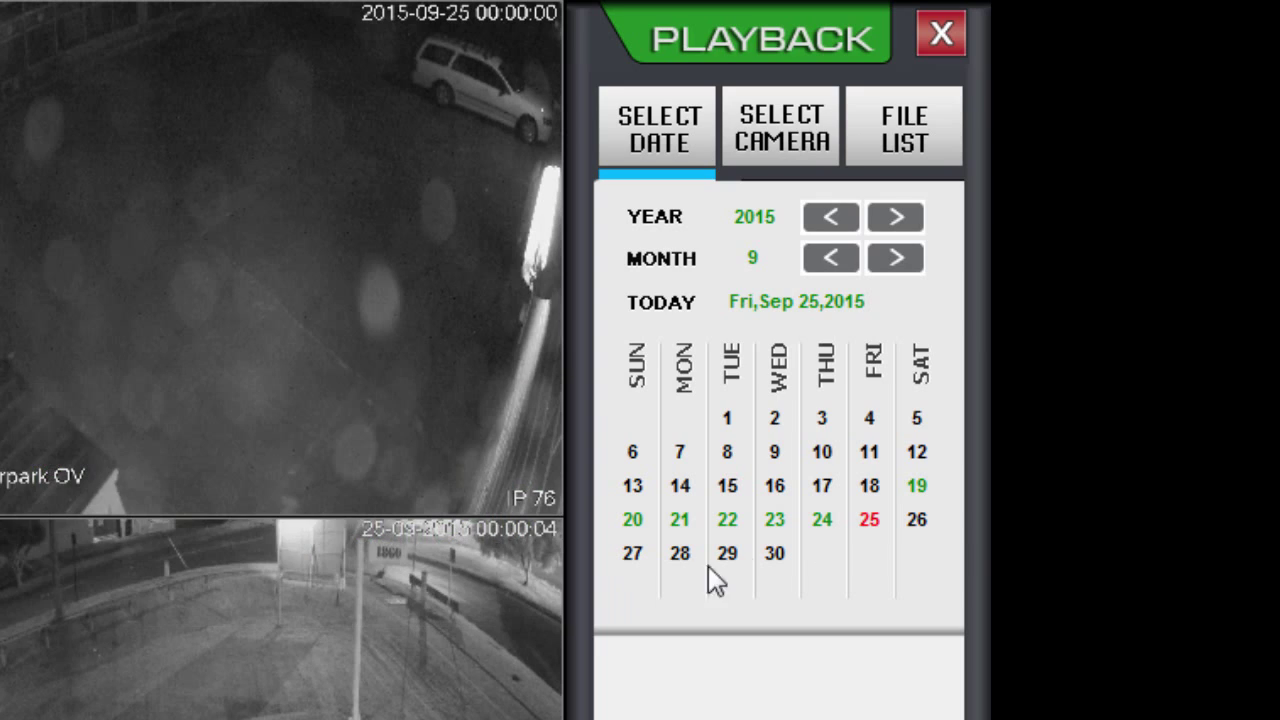
click(775, 525)
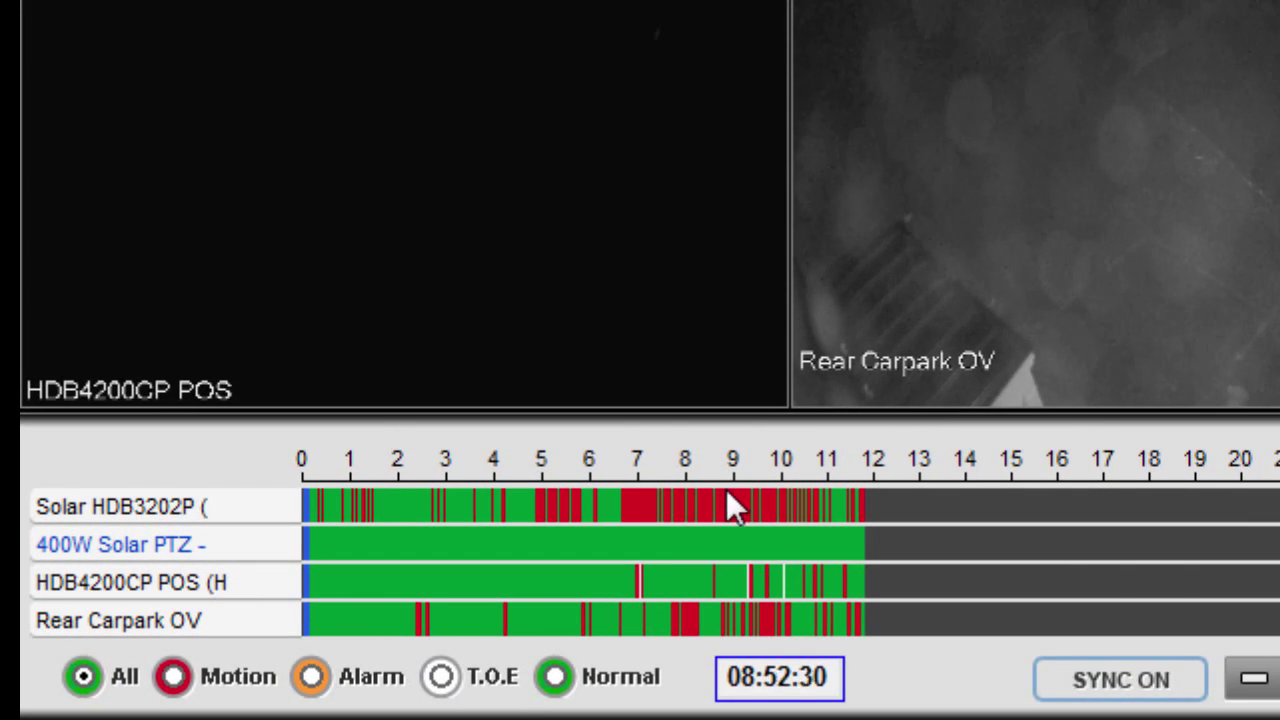
click(731, 543)
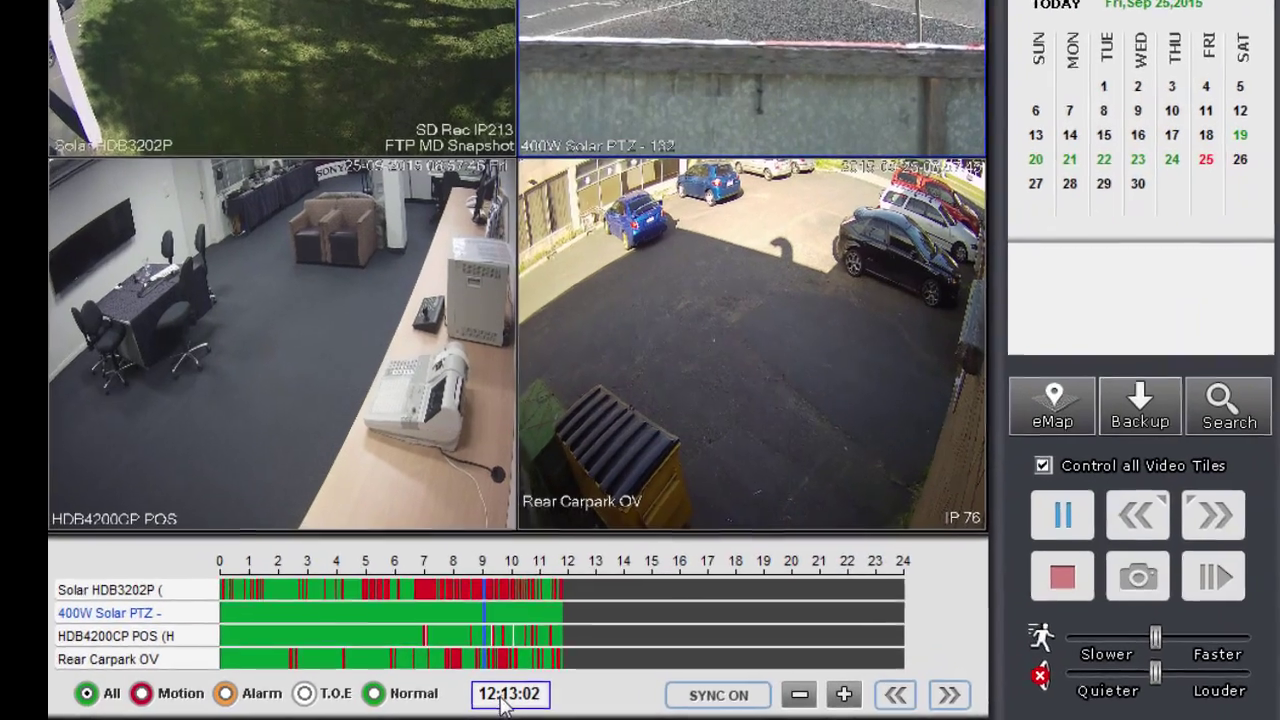
- Set the Locate time dialog to hour 9, minutes 00
double_click(509, 694)
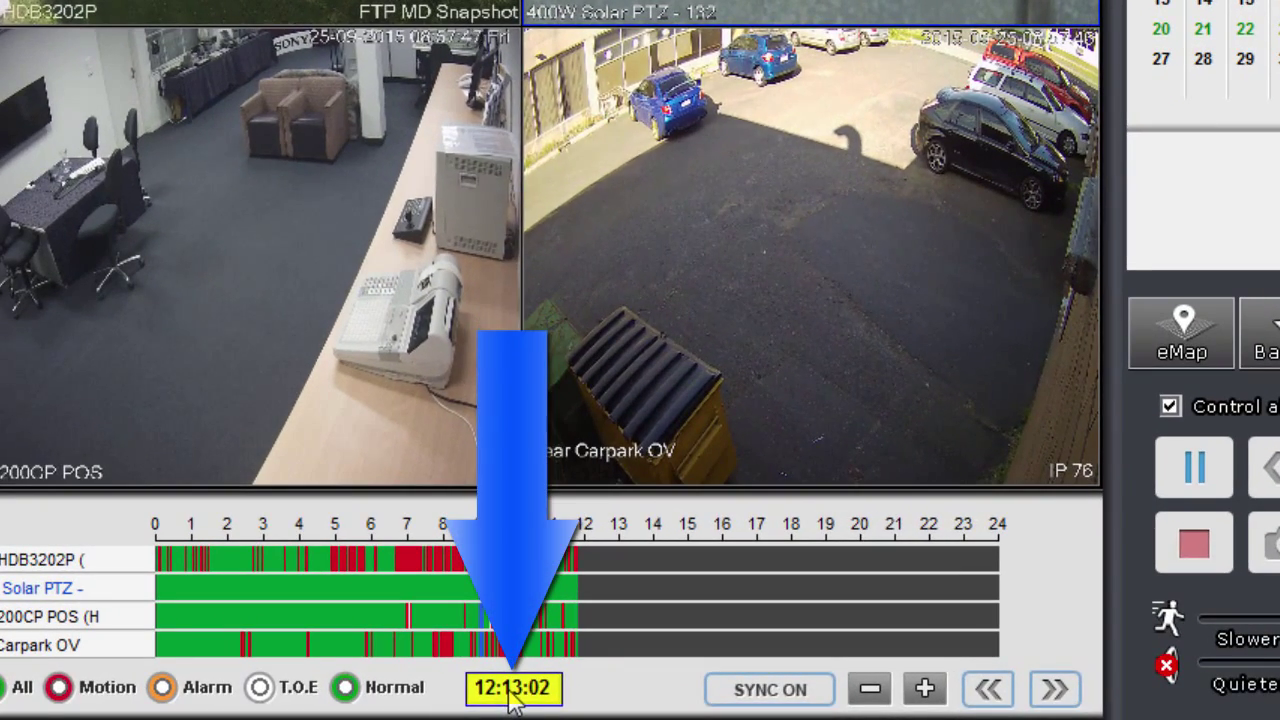
click(668, 160)
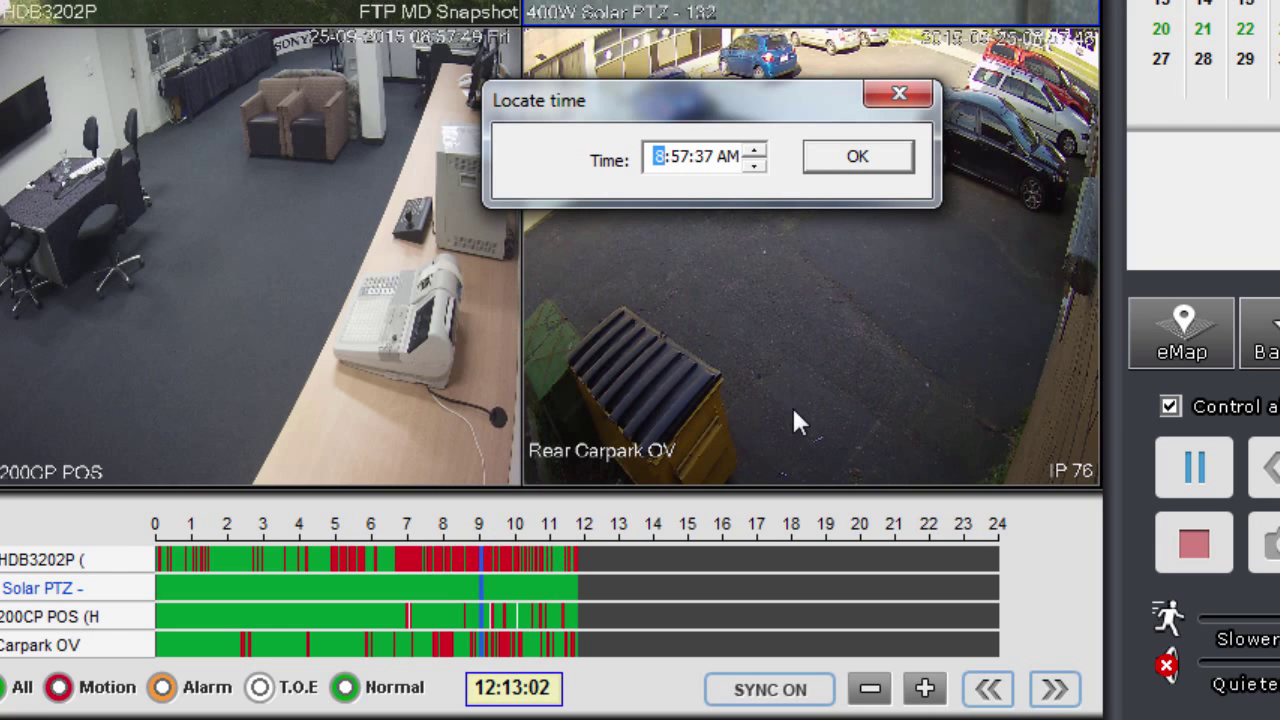
text(9)
click(679, 157)
text(00)
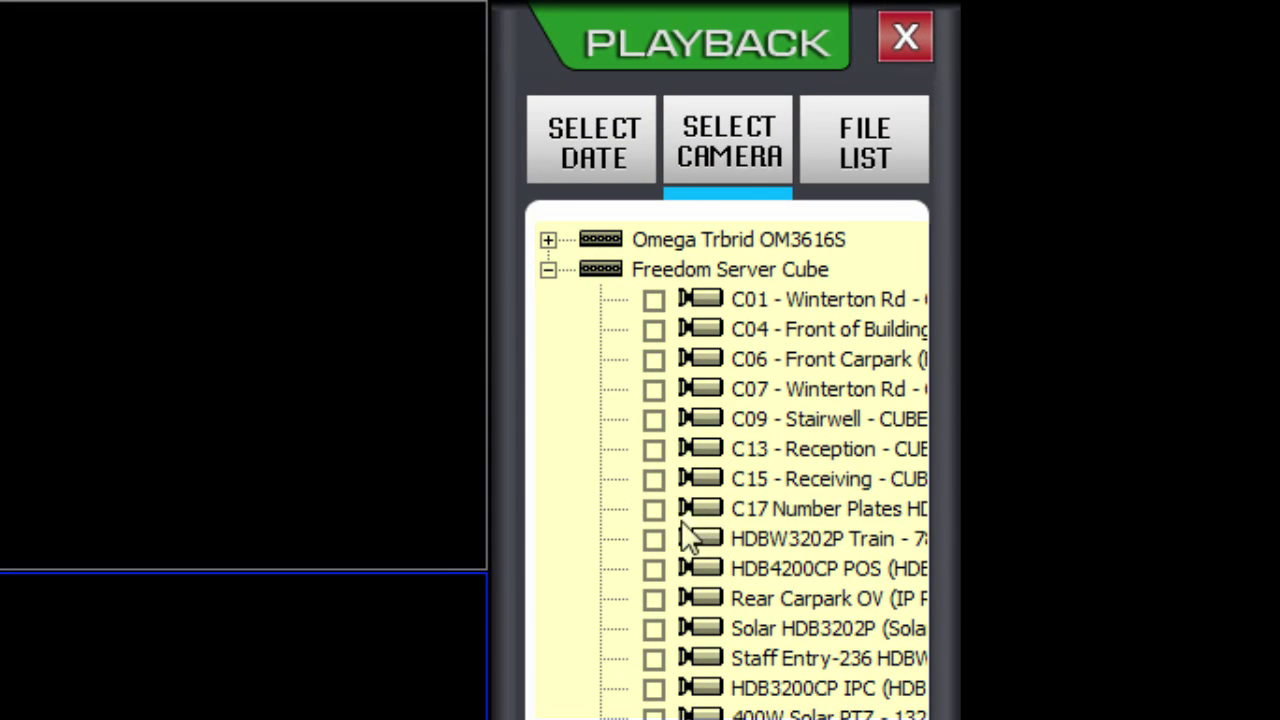
- Check HDB4200CP POS, Rear Carpark OV, Staff Entry-236 and 400W Solar PTZ, then run Search selected date
click(548, 269)
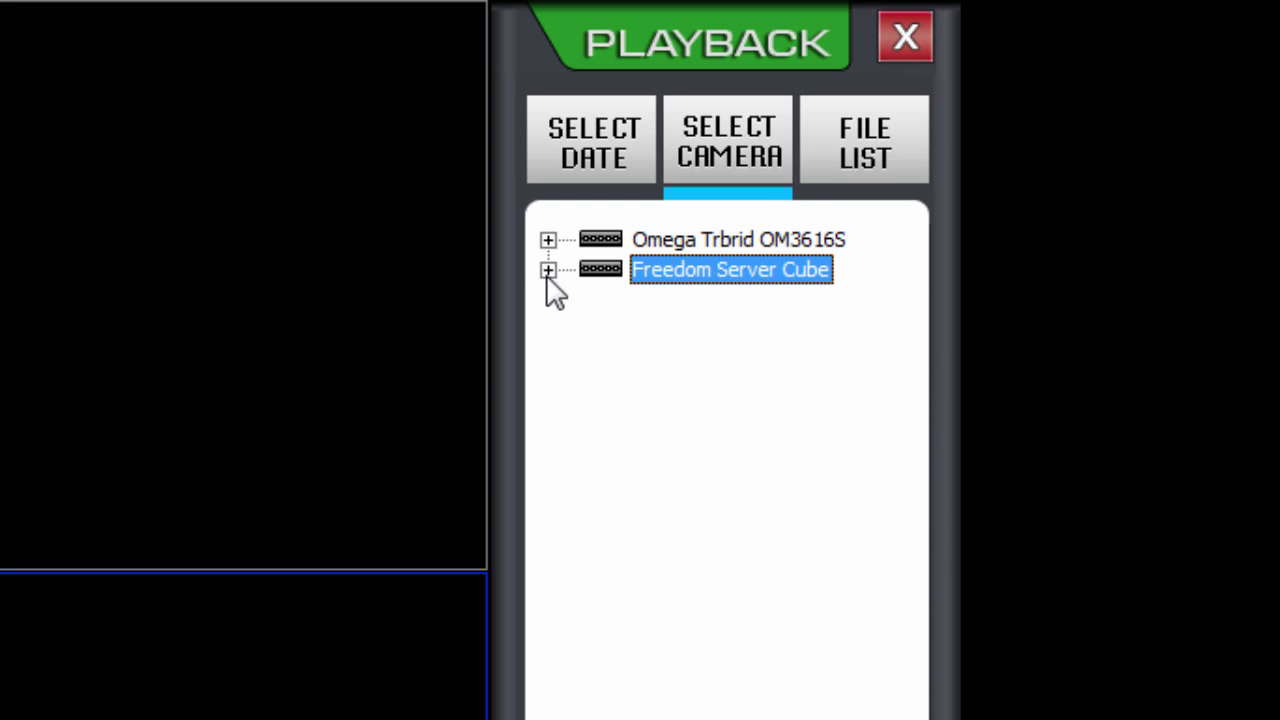
click(548, 269)
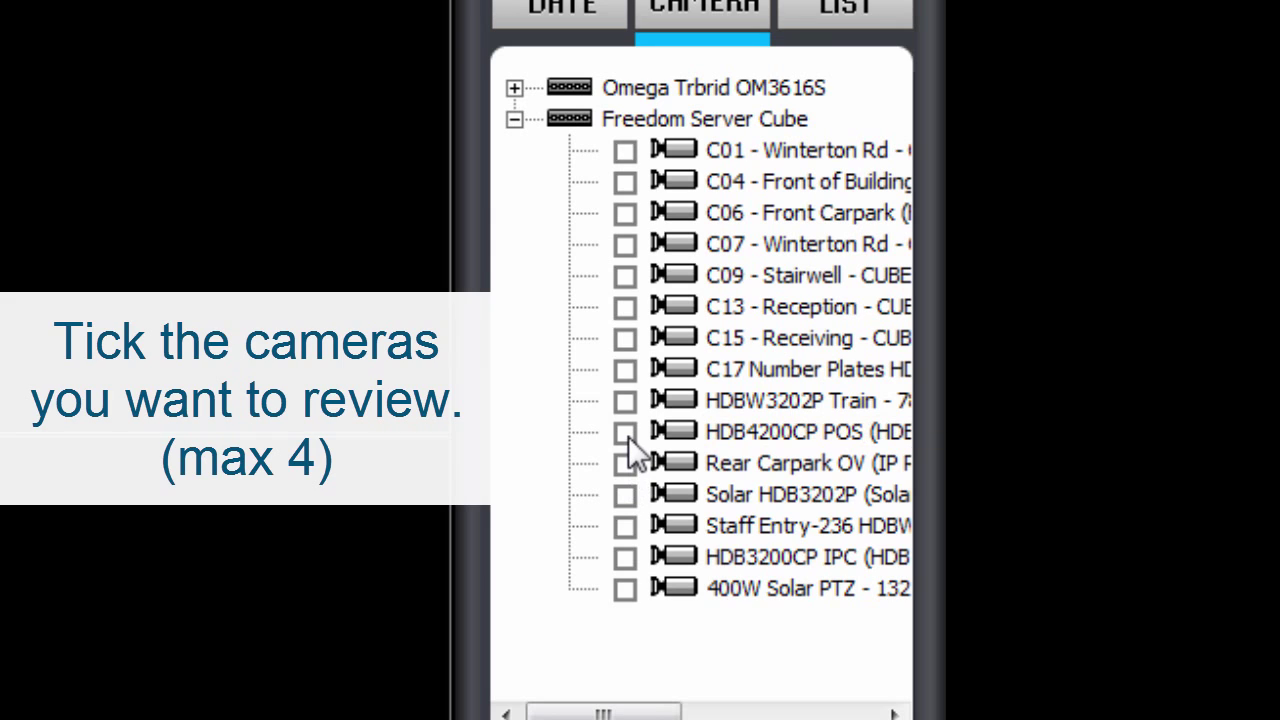
click(626, 433)
click(625, 464)
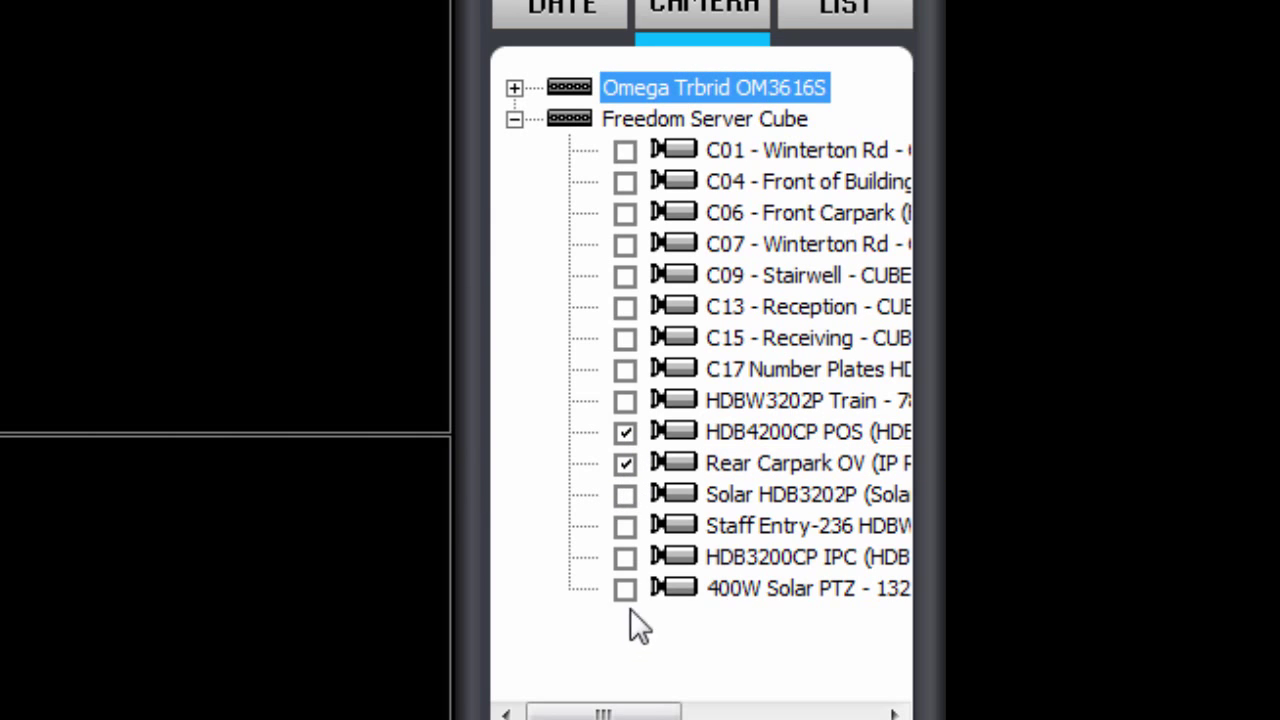
click(625, 526)
click(625, 589)
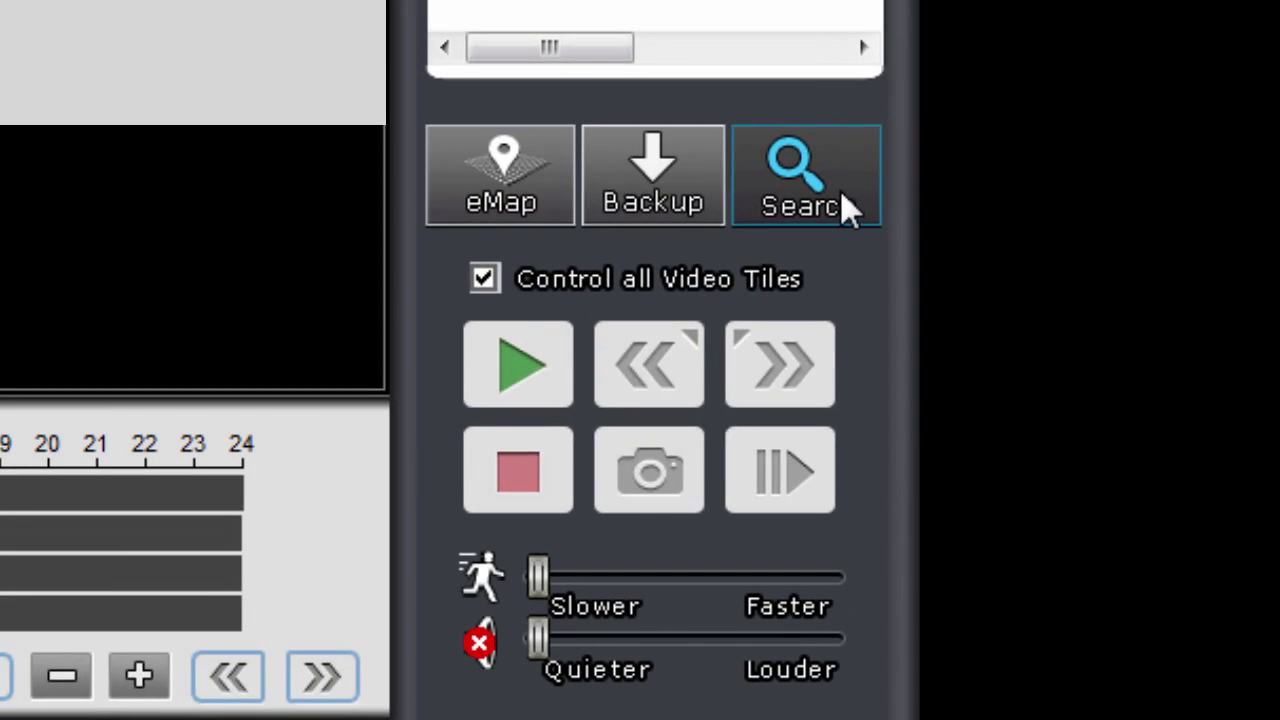
click(1118, 478)
click(640, 222)
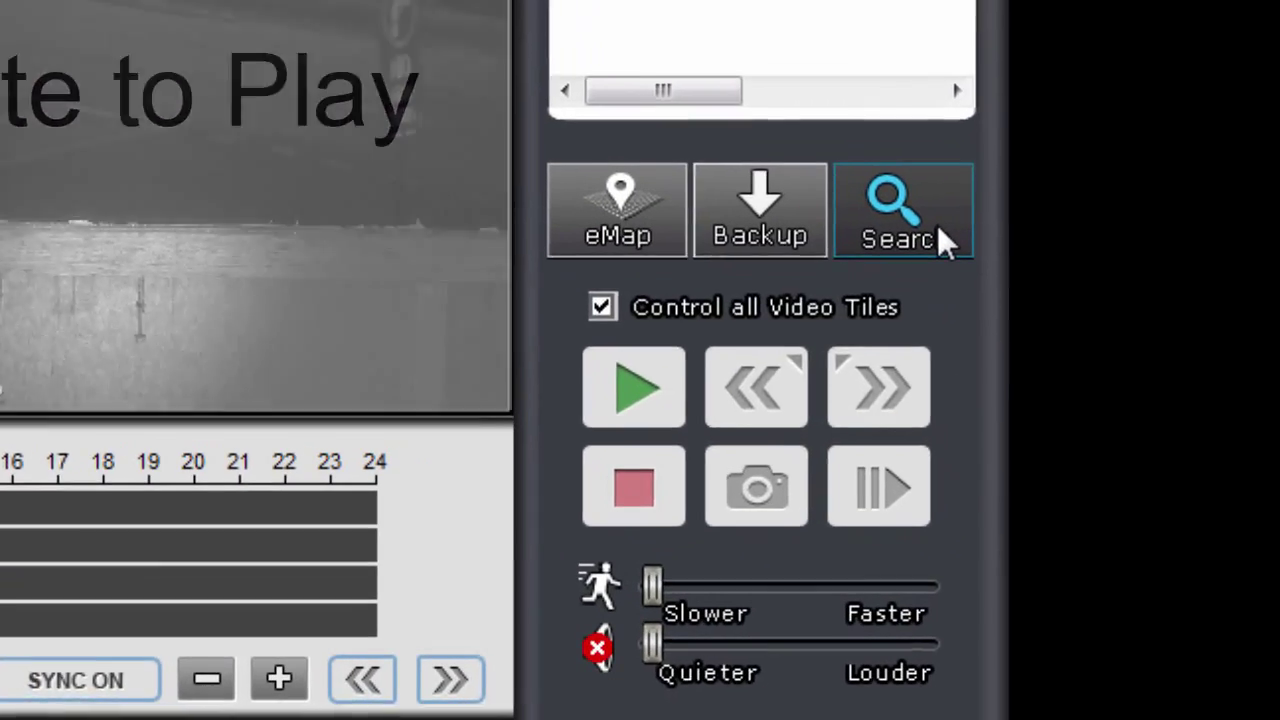
- Run a time-period search over 25/09/2015 12:00:00 AM–11:59:59 PM and show the date calendar
click(938, 226)
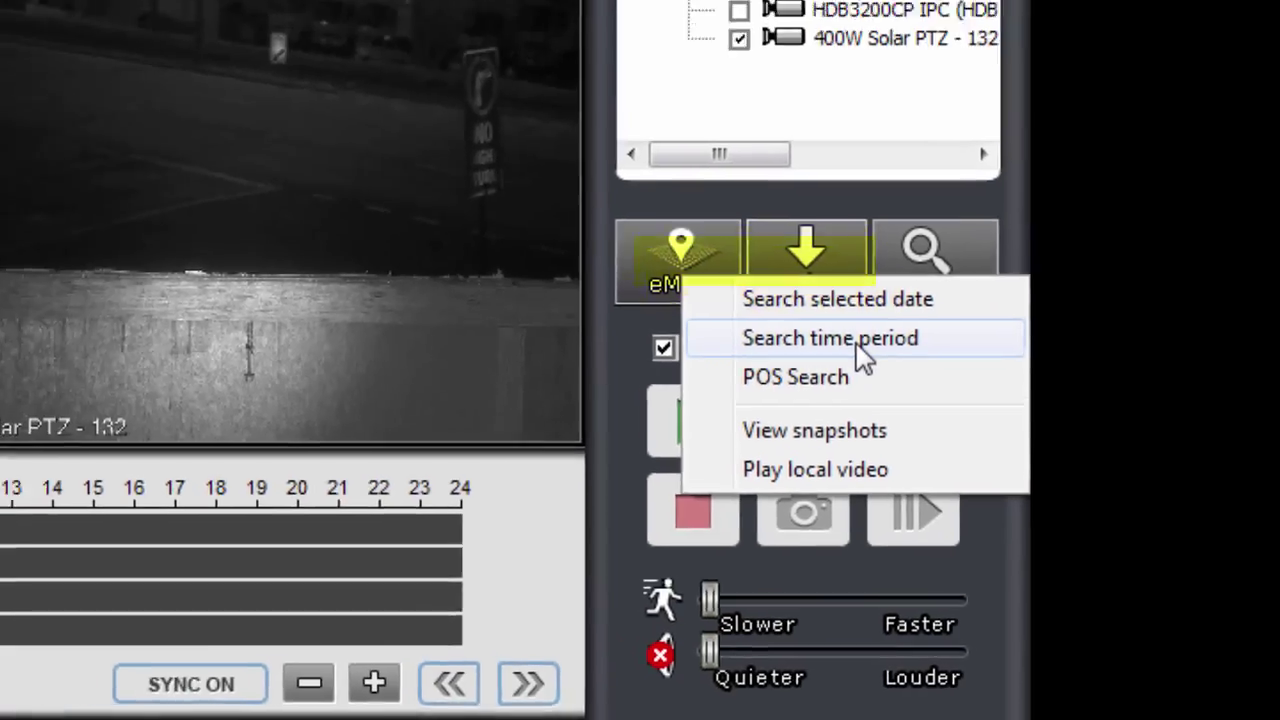
click(757, 267)
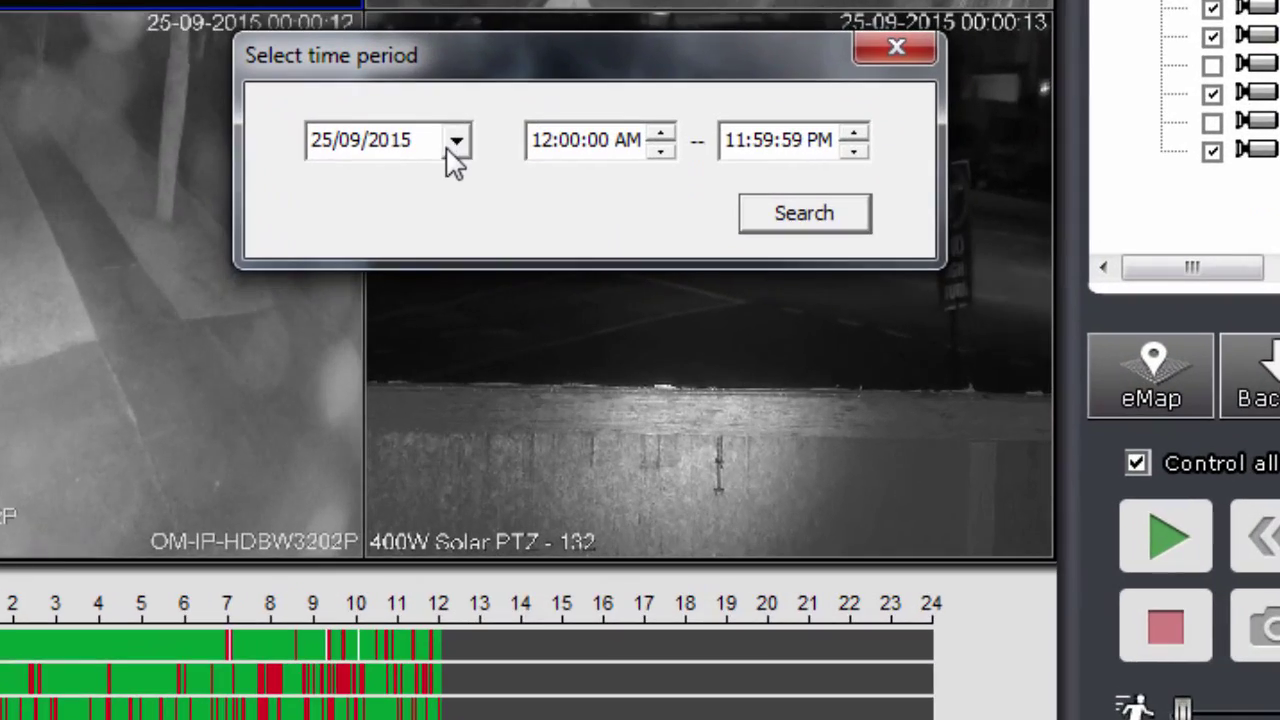
click(455, 140)
click(486, 200)
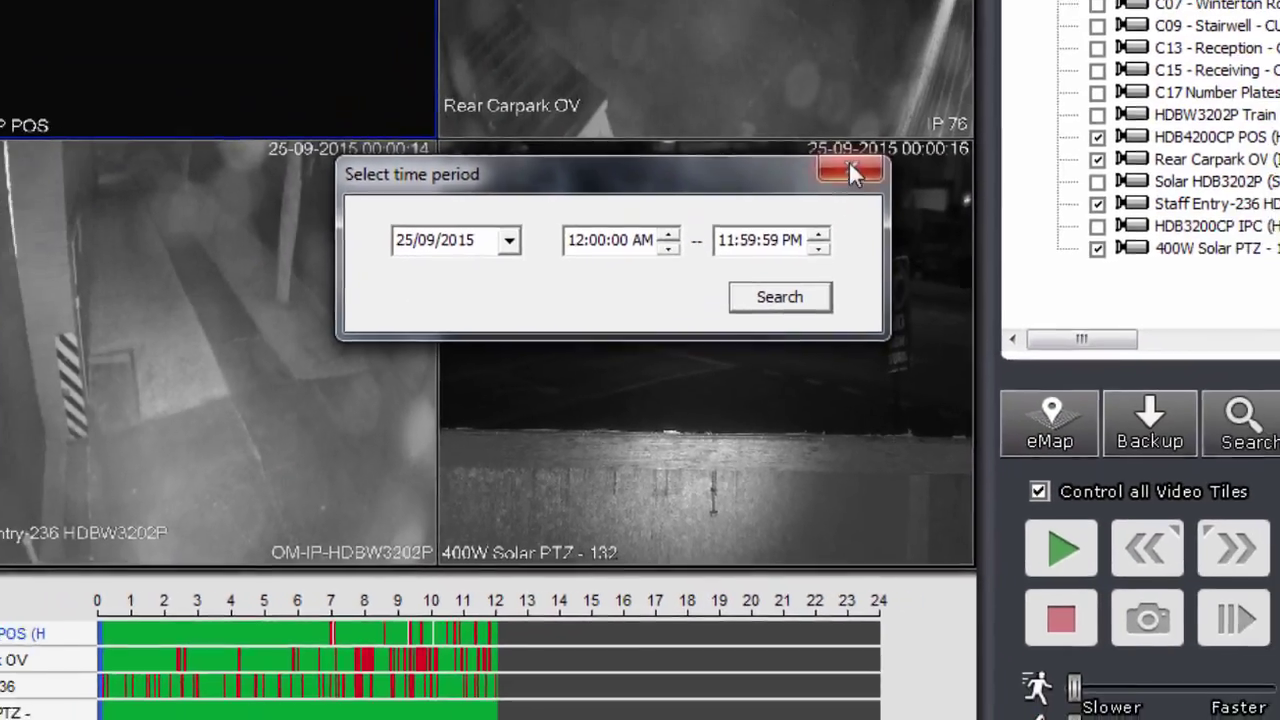
click(896, 47)
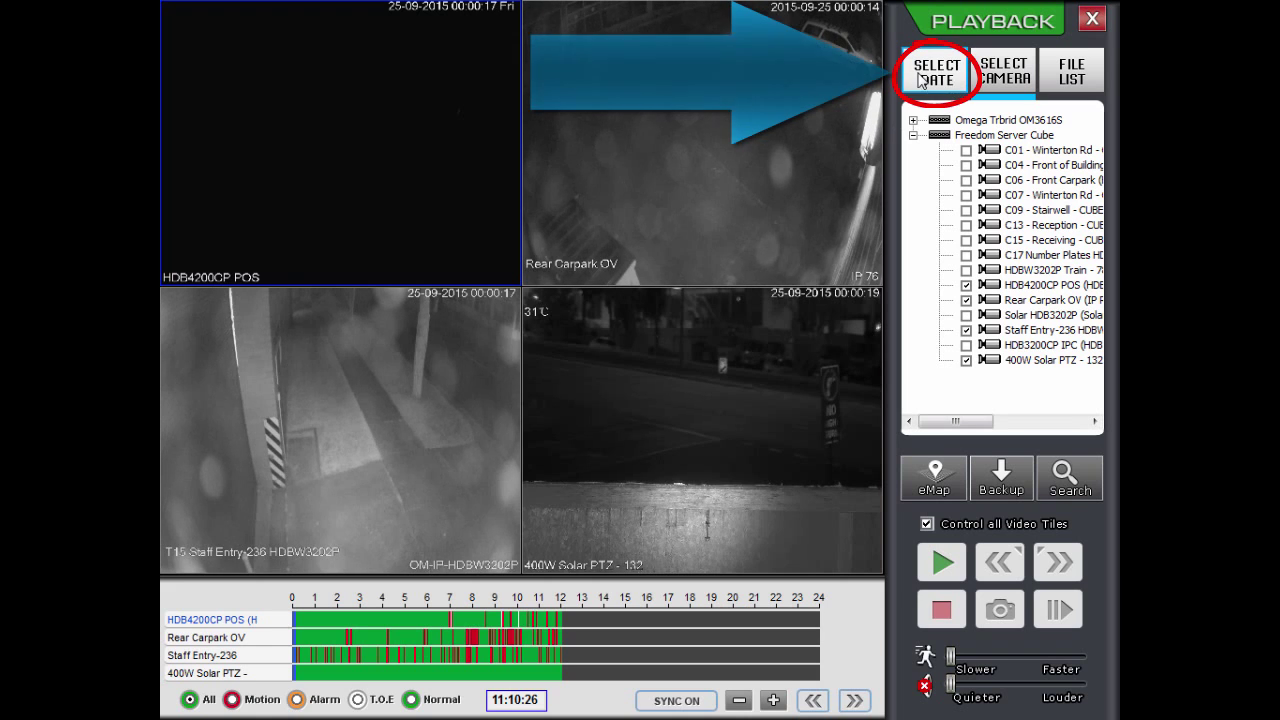
click(921, 80)
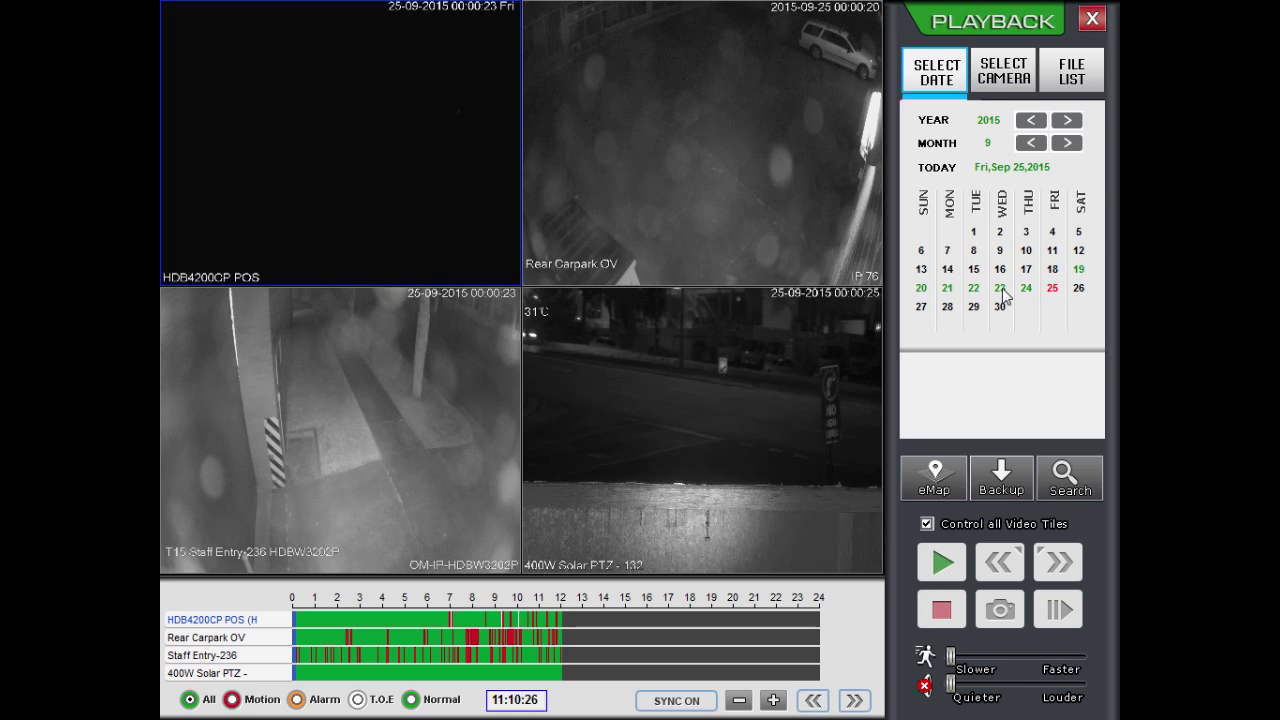
- Pick 23 September 2015, jump the timeline to about 15:00, and open Locate time
click(1000, 289)
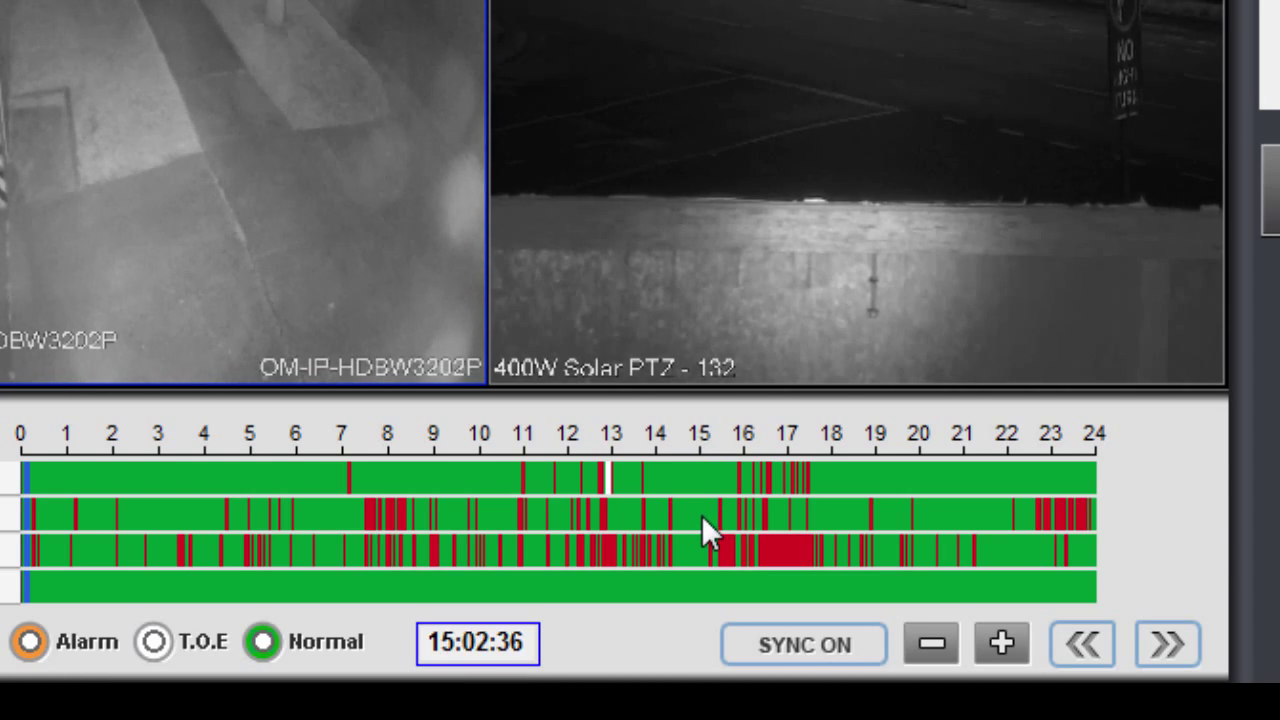
click(700, 515)
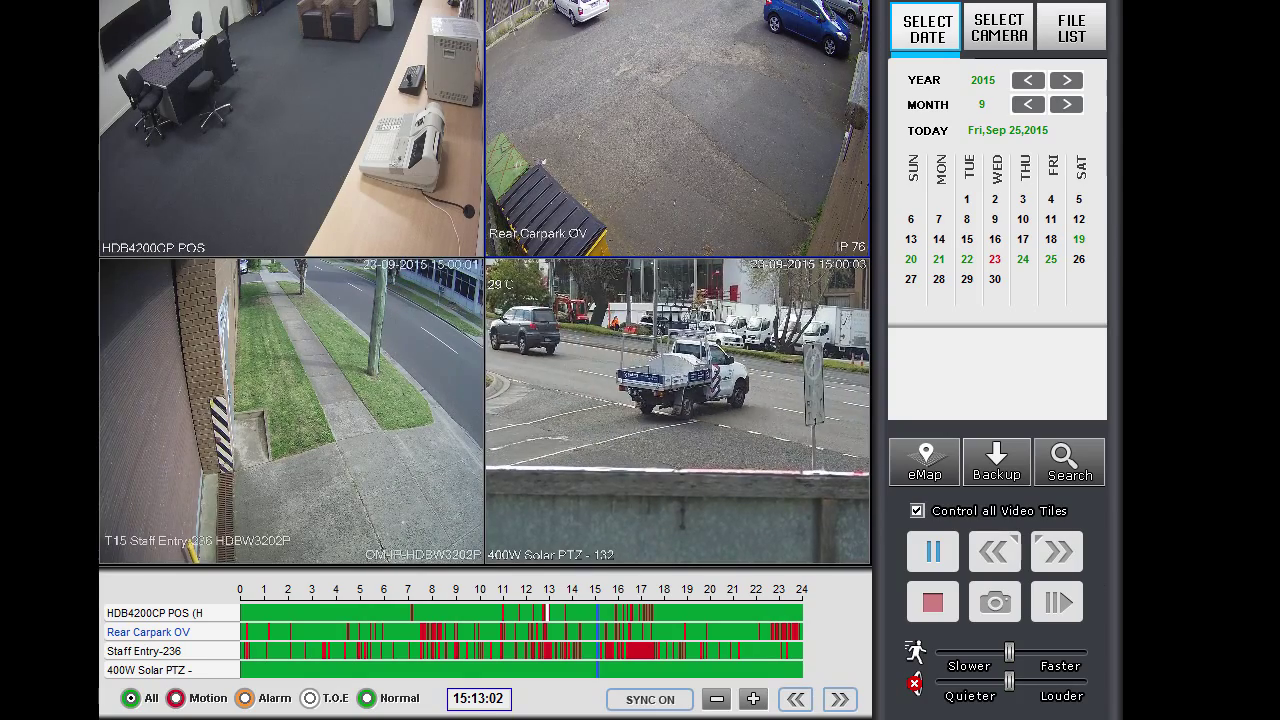
click(478, 702)
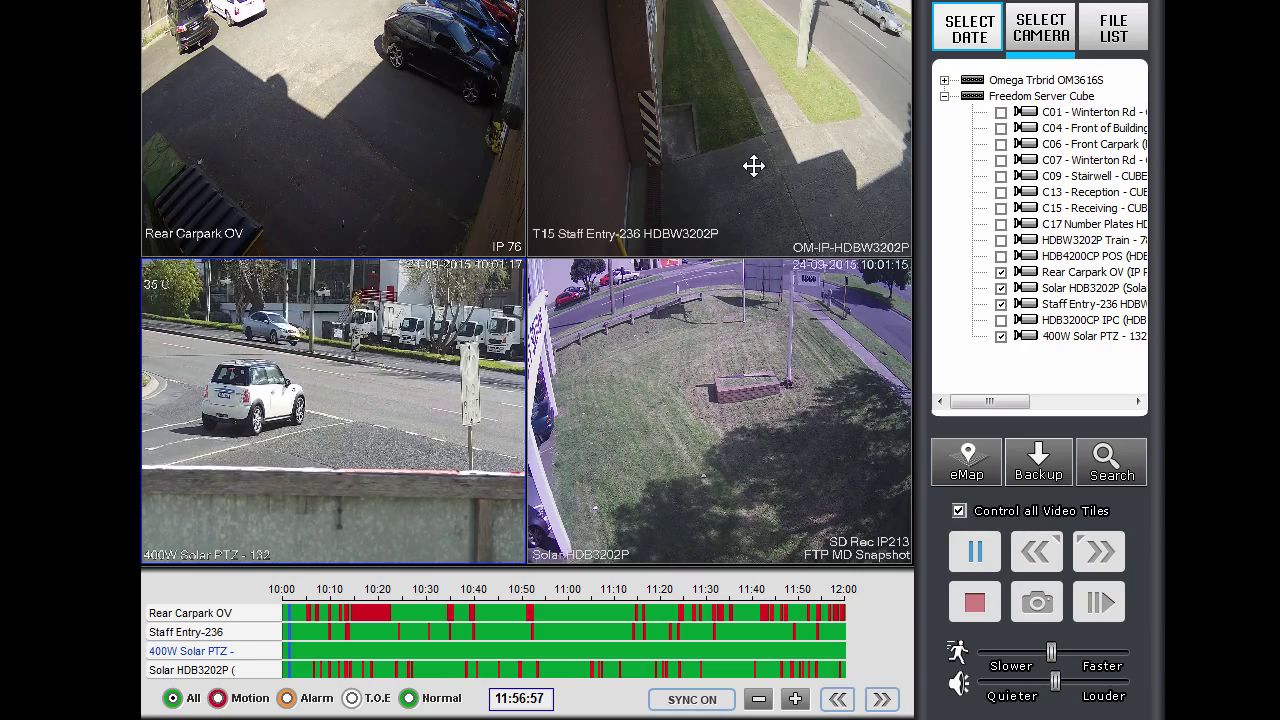
- Enlarge 400W Solar PTZ, digitally zoom and pan over the parked white car, then reset zoom
double_click(382, 432)
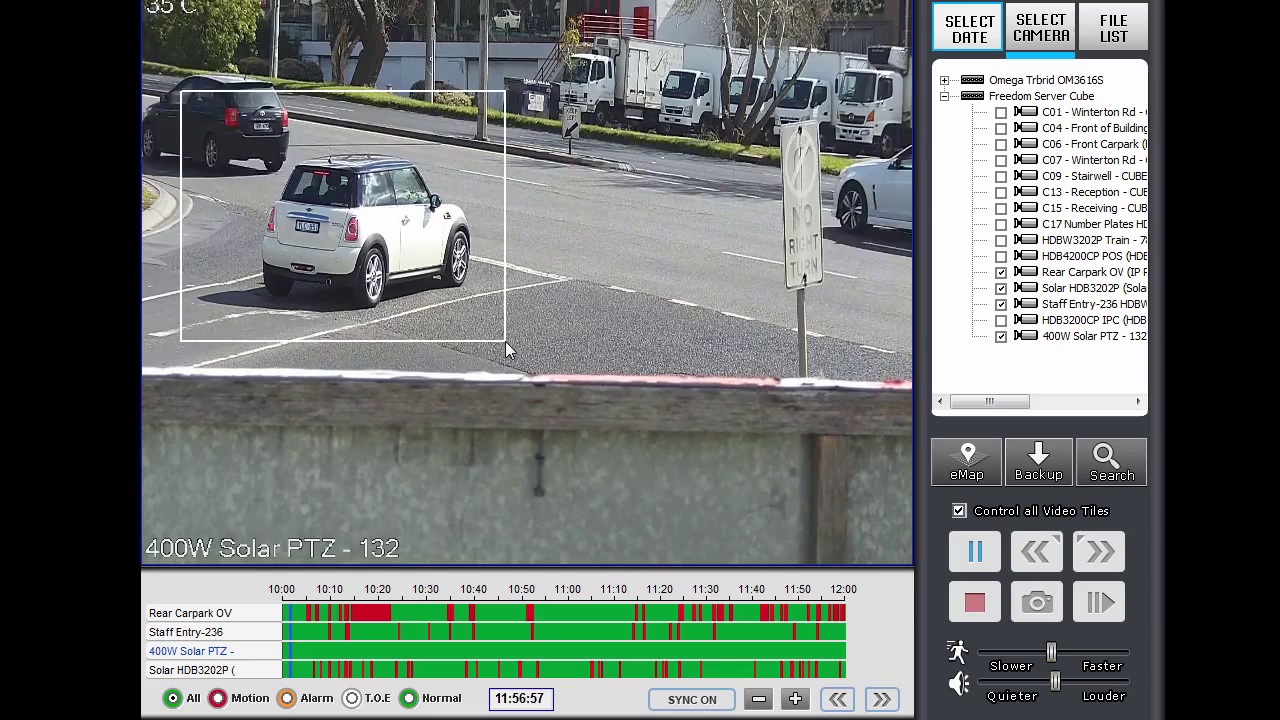
drag(505, 341, 505, 341)
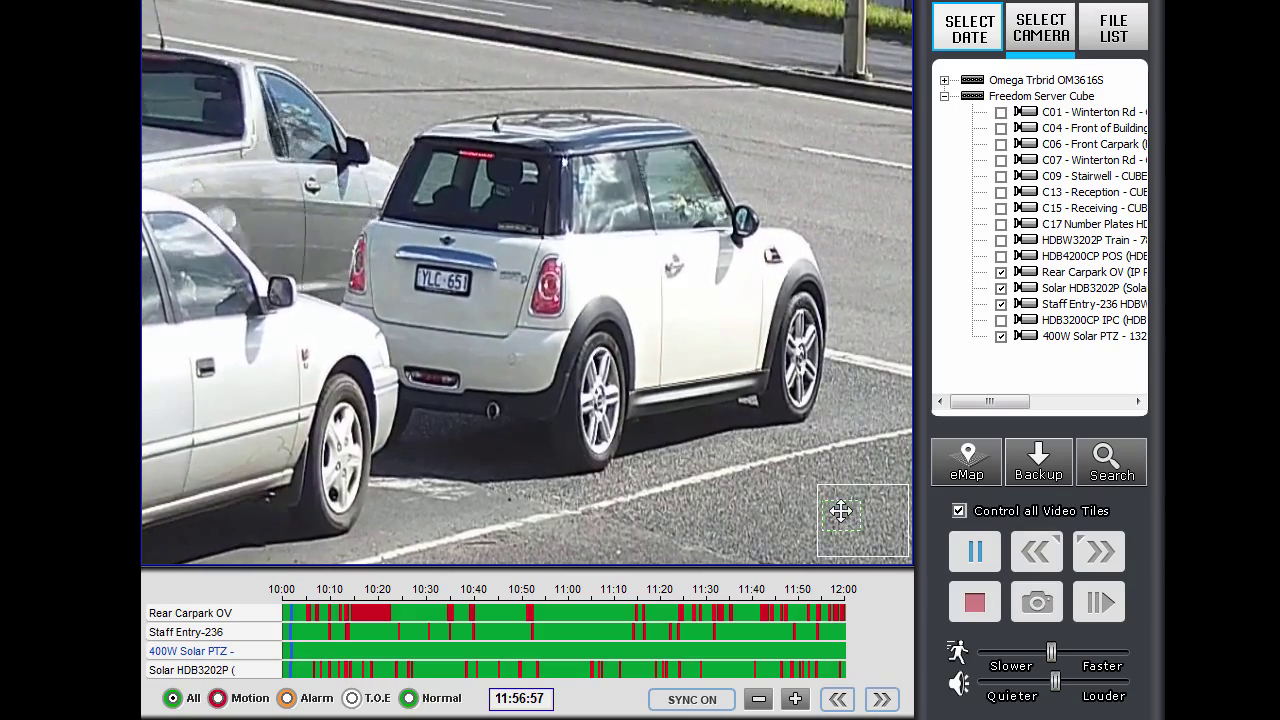
mouse_move(845, 519)
mouse_down()
mouse_move(858, 535)
mouse_move(848, 512)
mouse_move(828, 537)
mouse_move(824, 527)
mouse_up()
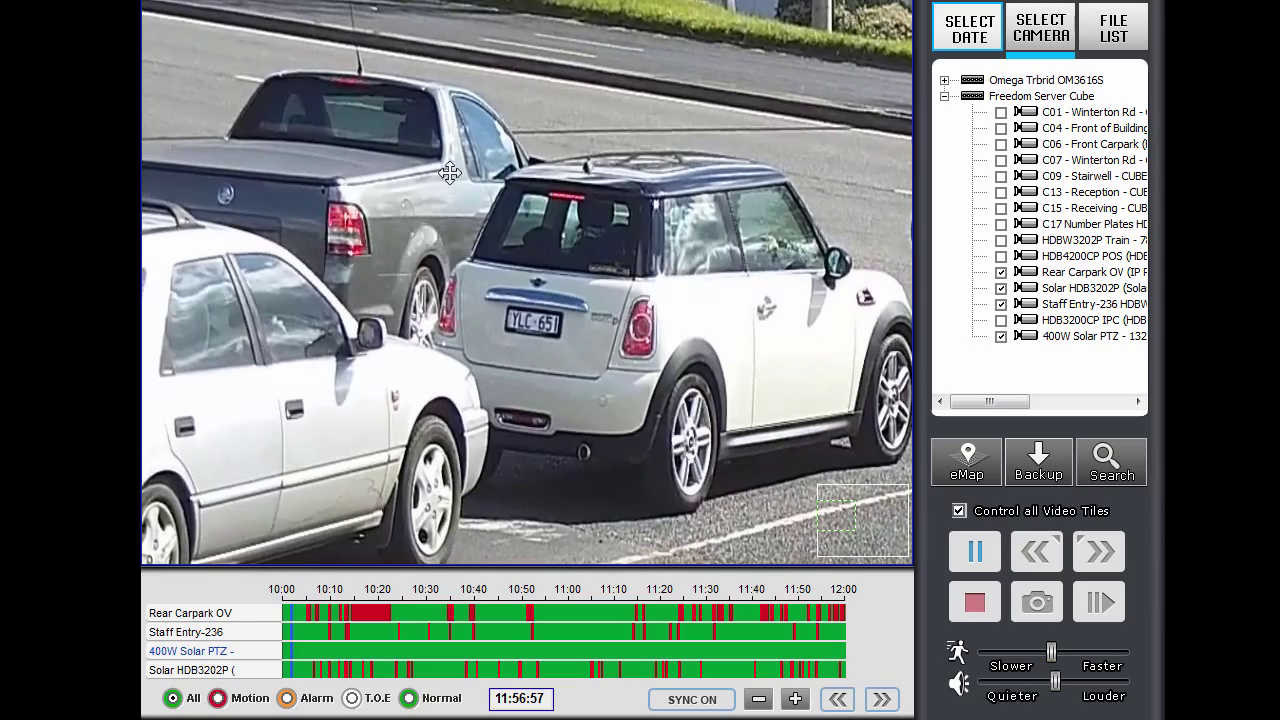
right_click(460, 203)
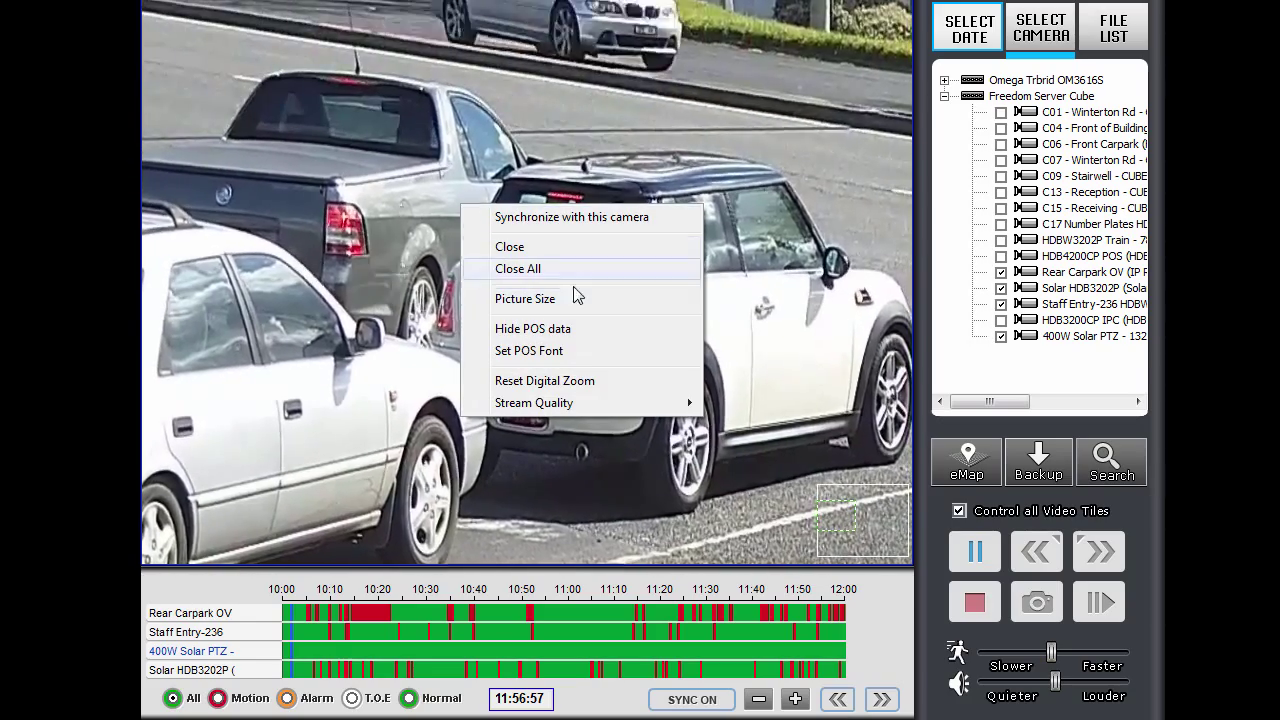
click(555, 384)
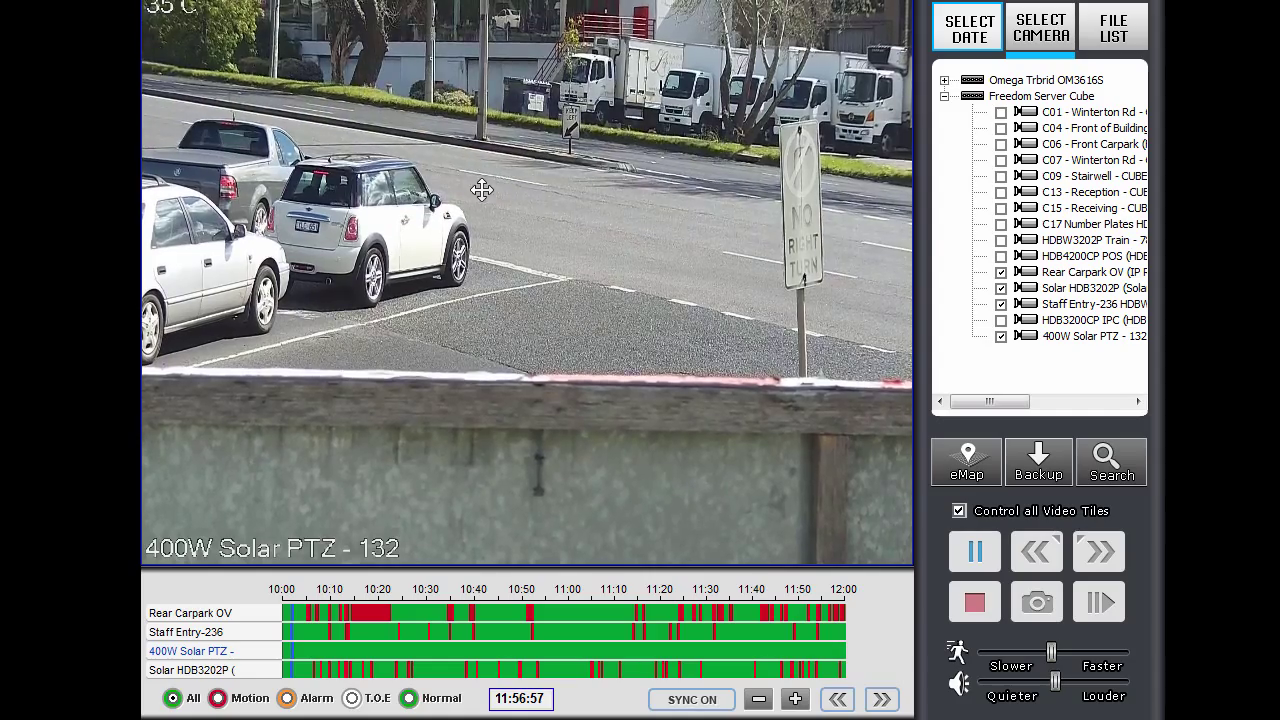
- Wheel-zoom the camera picture and drag a box to zoom into a chosen area
scroll(337, 178, up, 3)
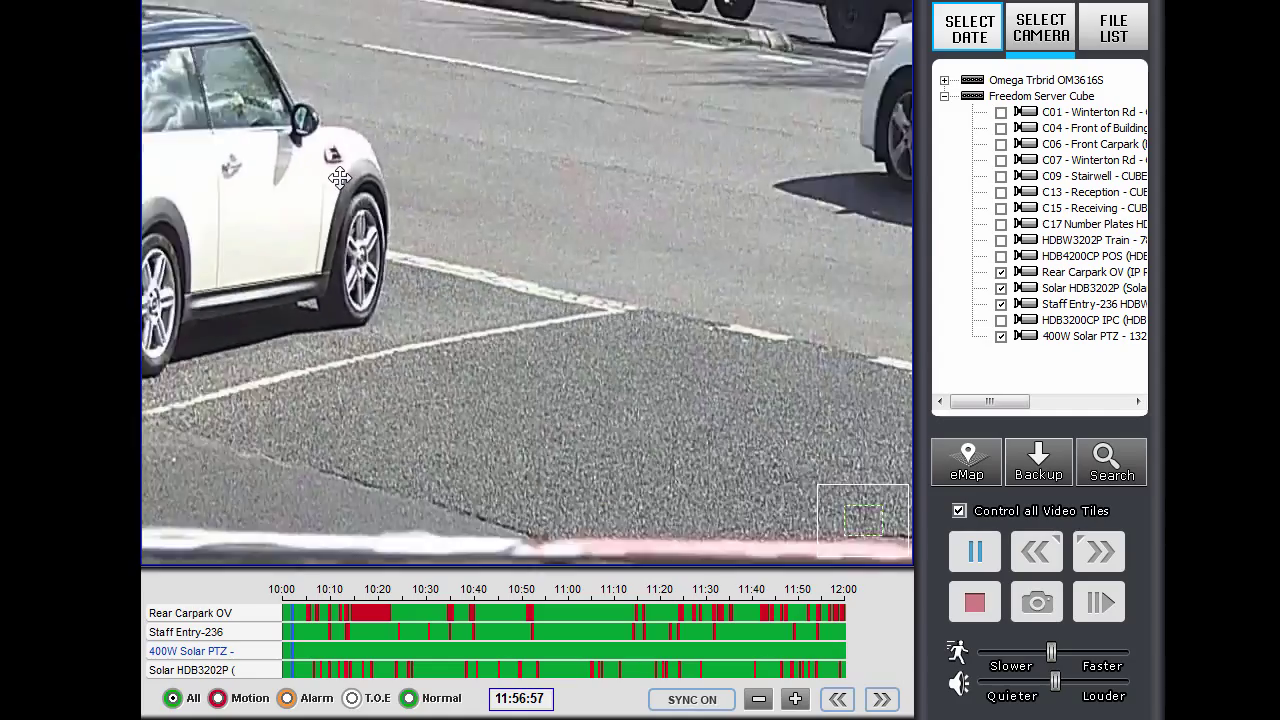
scroll(337, 178, down, 3)
scroll(335, 175, up, 3)
scroll(335, 175, down, 3)
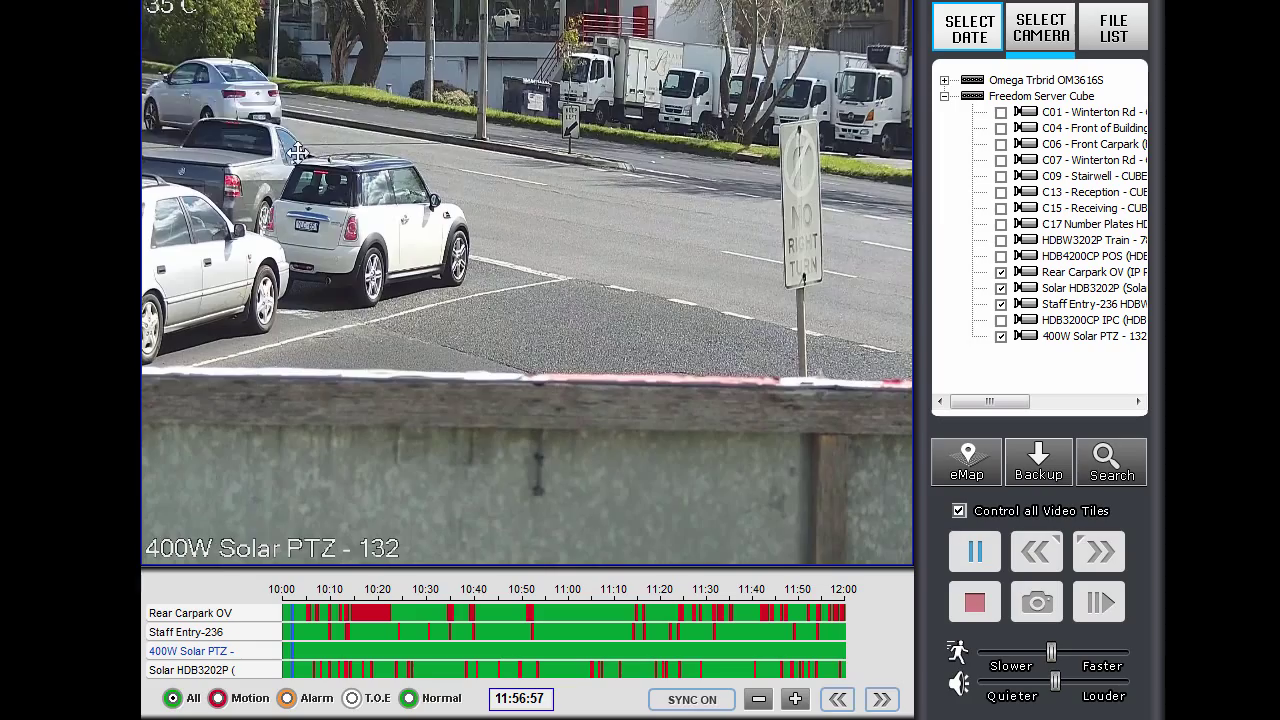
drag(439, 314, 446, 317)
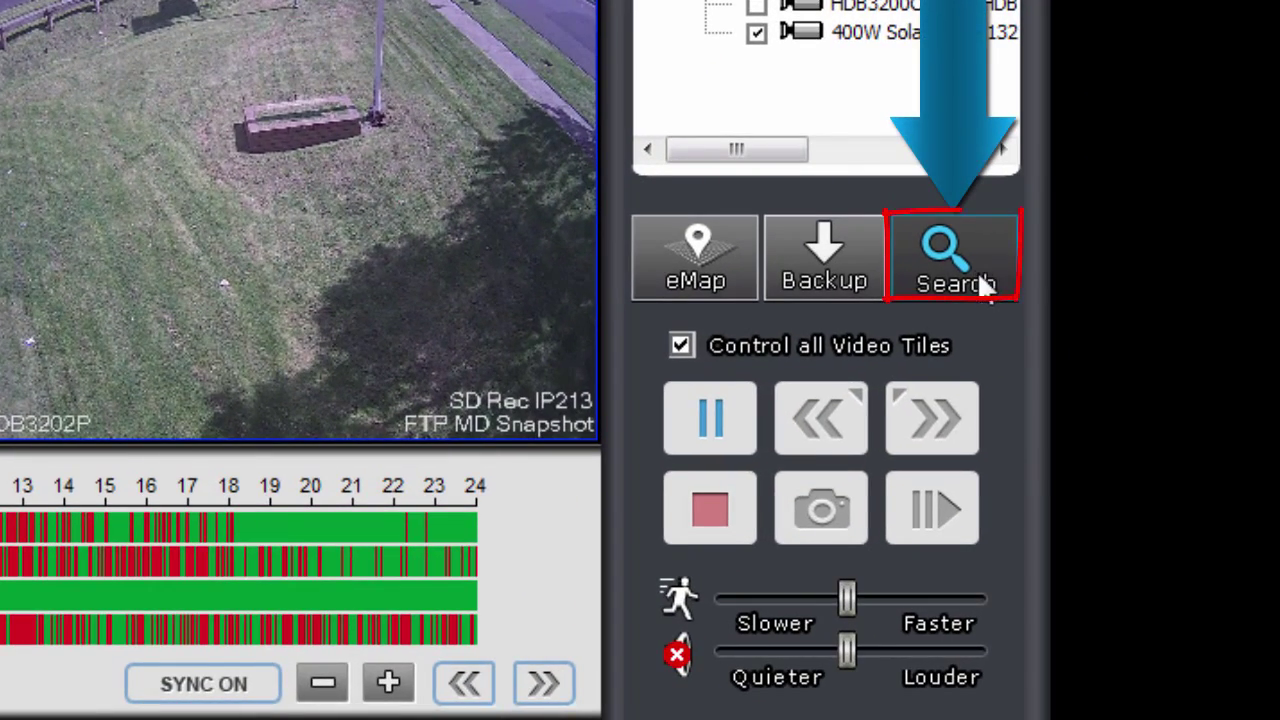
- Open View snapshots and arrow through the saved snapshot list, ending on Staff Entry-236
click(1080, 419)
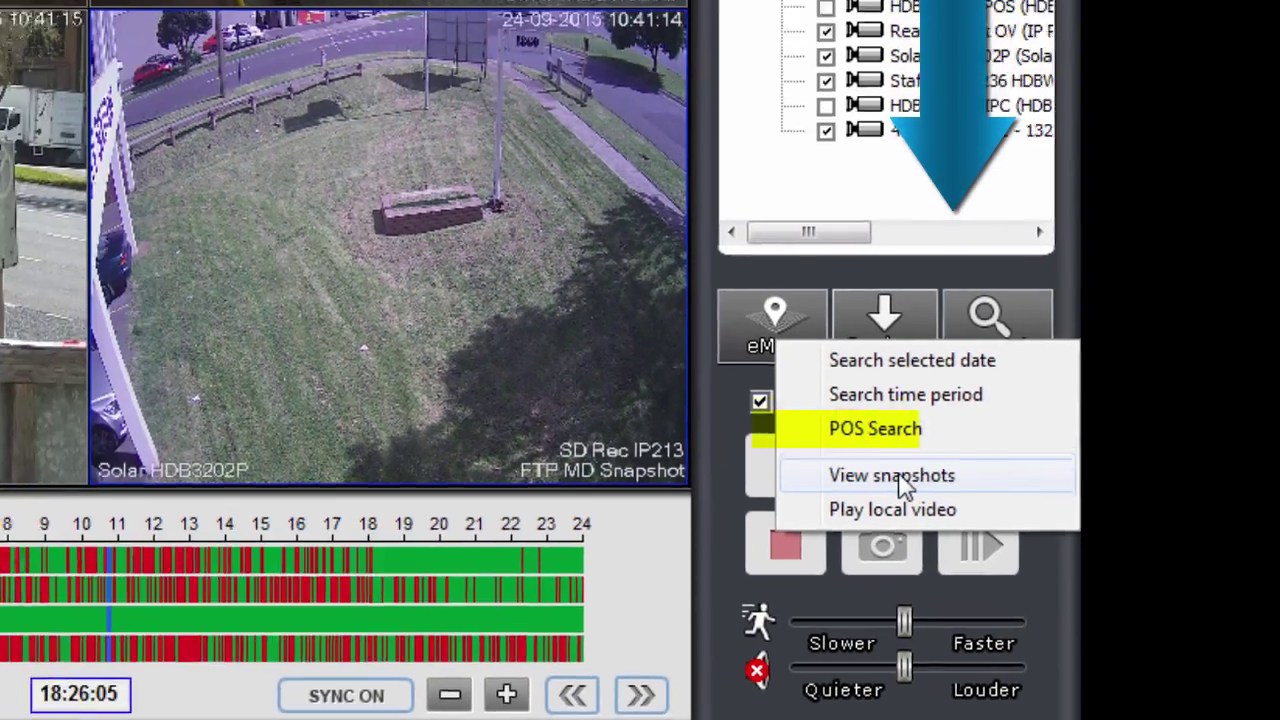
click(820, 432)
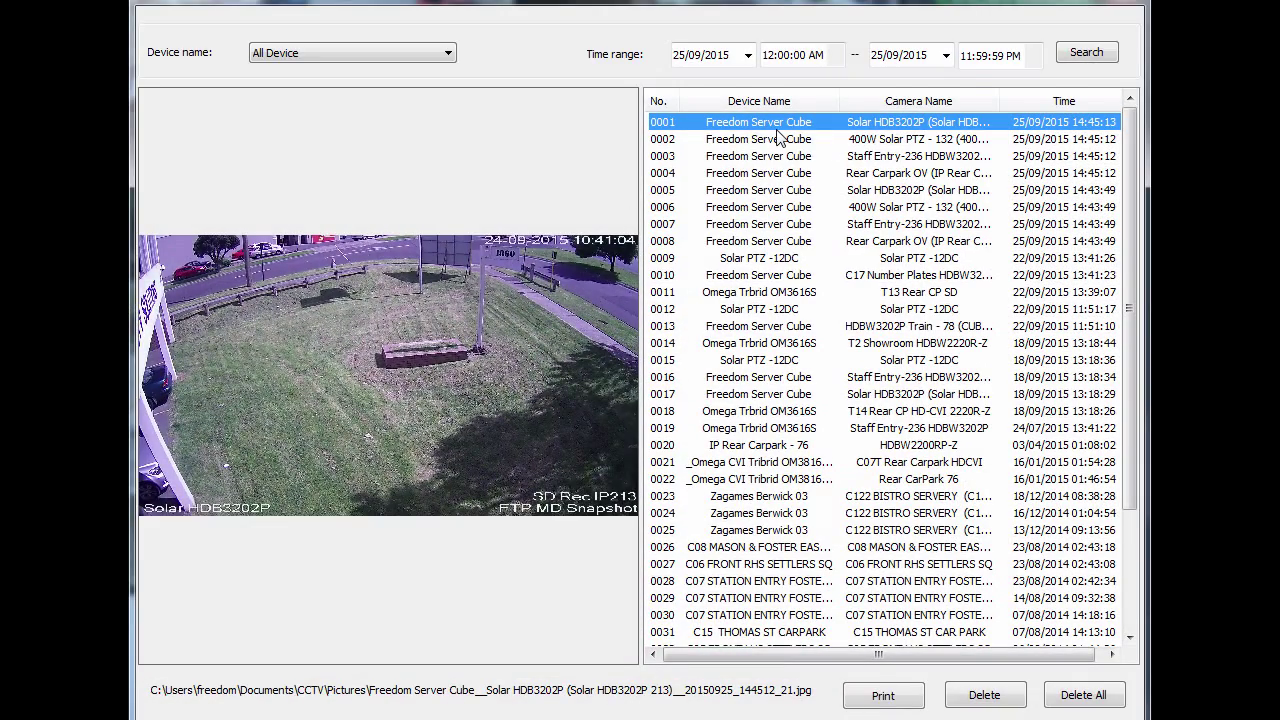
key(Down)
key(Down)
key(Up)
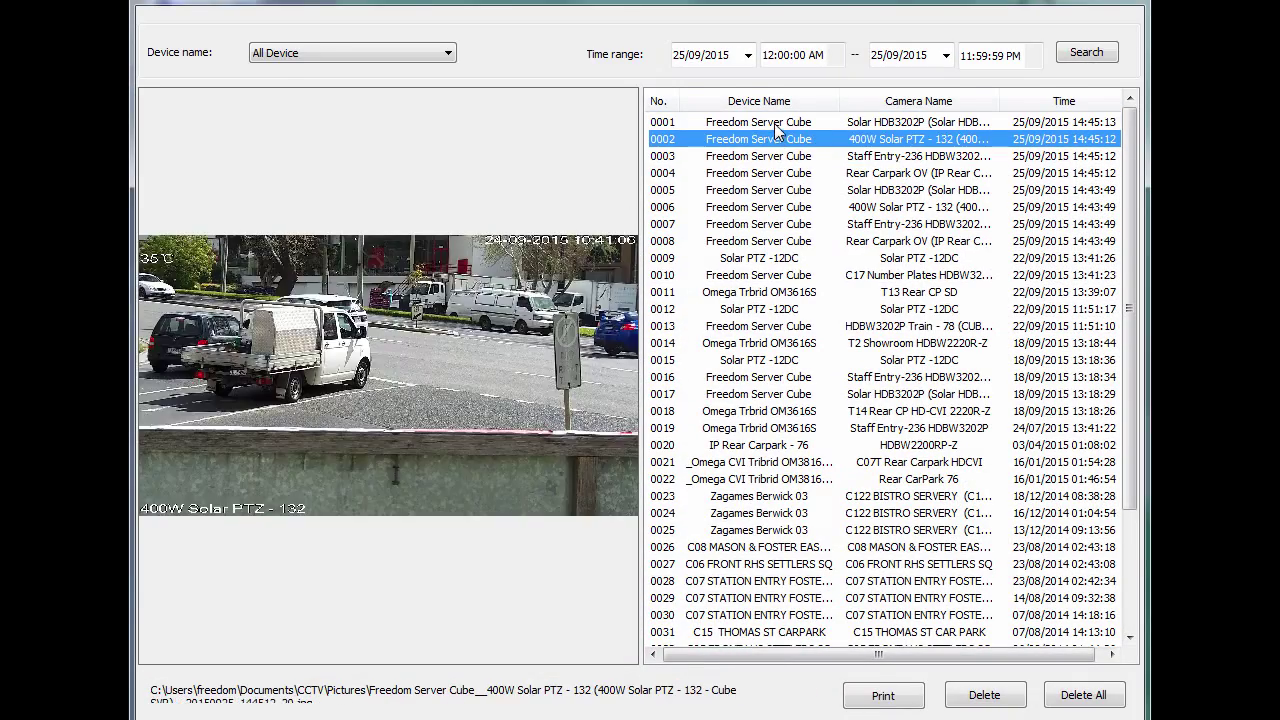
key(Up)
key(Down)
key(Down)
key(Down)
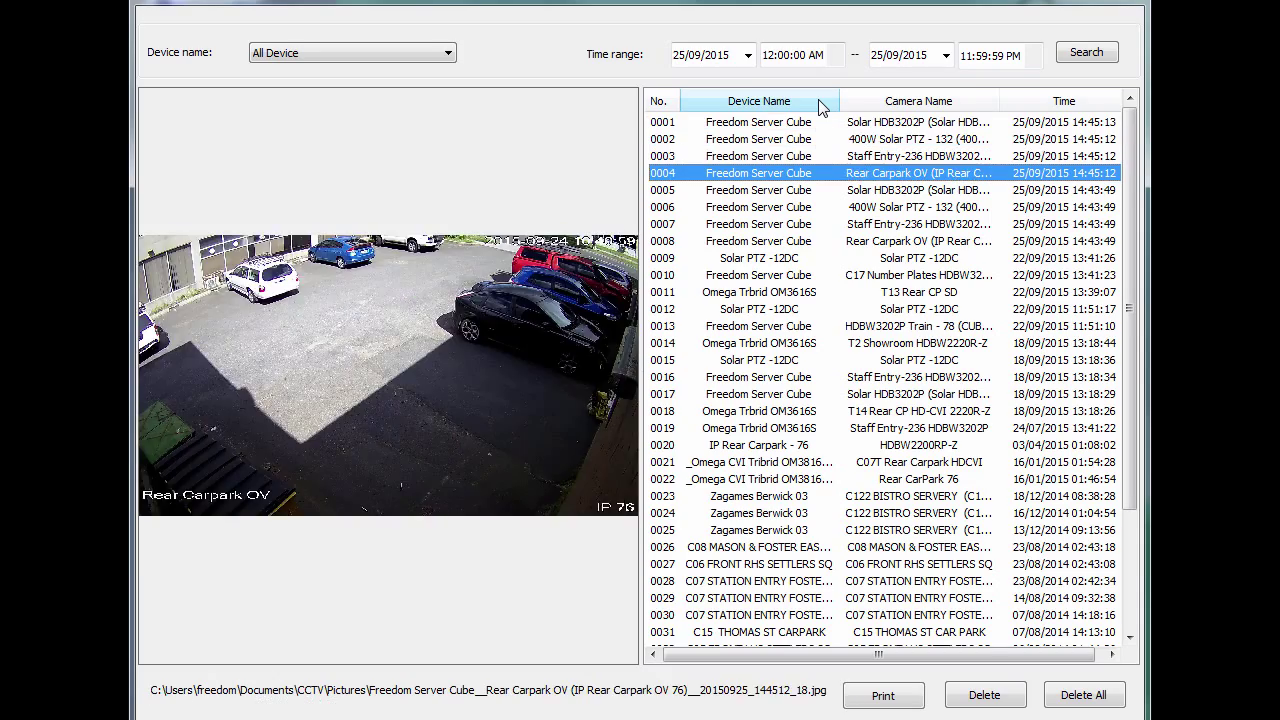
key(Up)
key(Up)
key(Up)
key(Down)
key(Down)
key(Down)
key(Up)
key(Up)
key(Up)
key(Down)
key(Down)
key(Up)
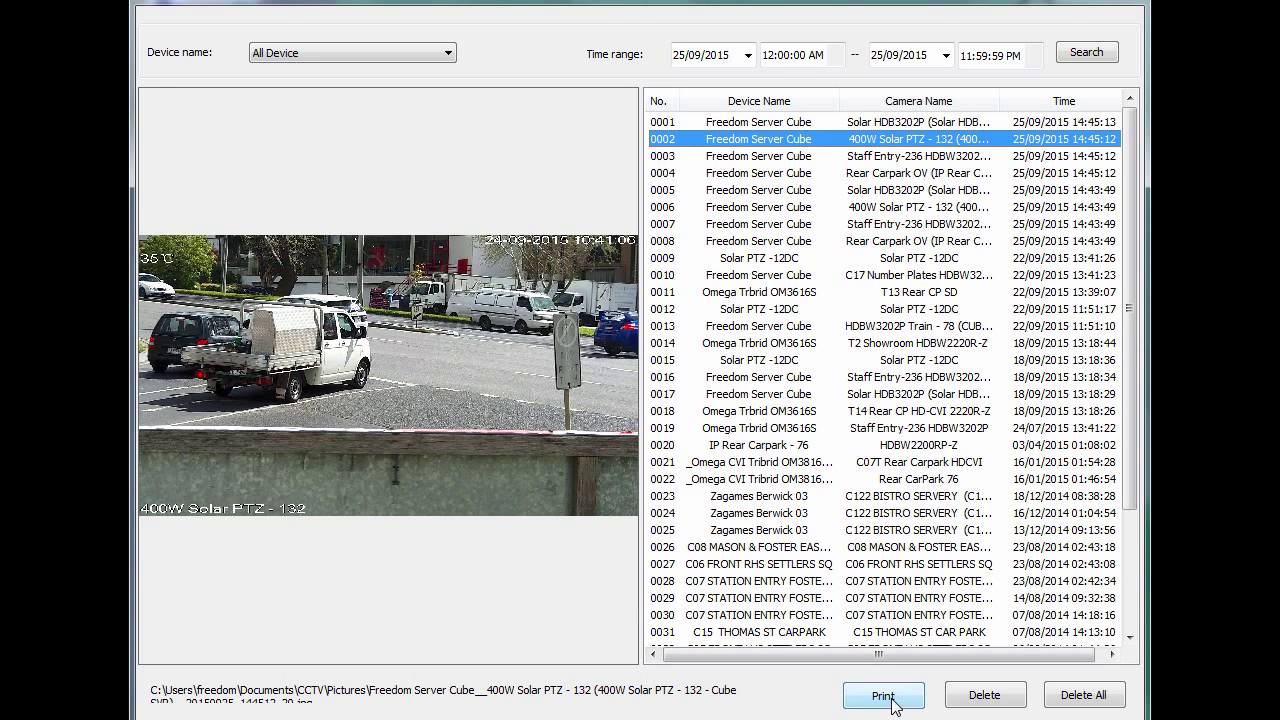
key(Down)
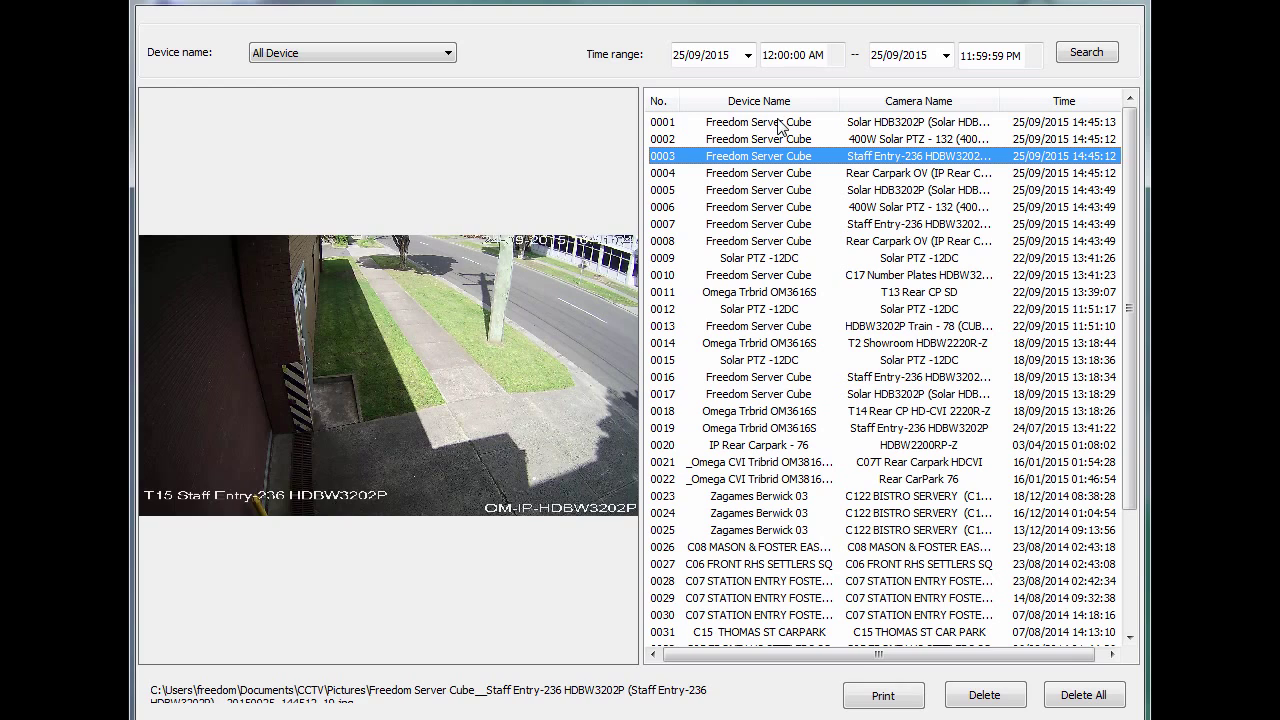
- Select snapshots 0001–0004 and delete them, confirming with OK
drag(777, 120, 777, 167)
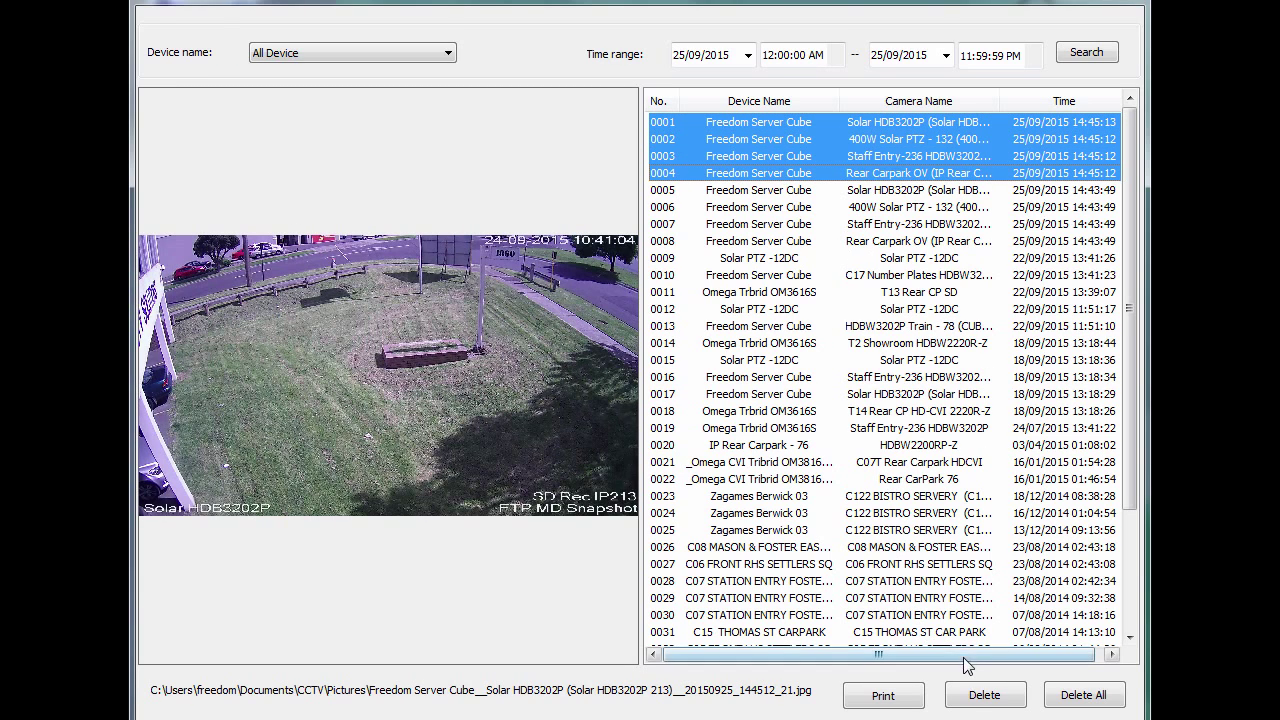
click(985, 695)
click(610, 404)
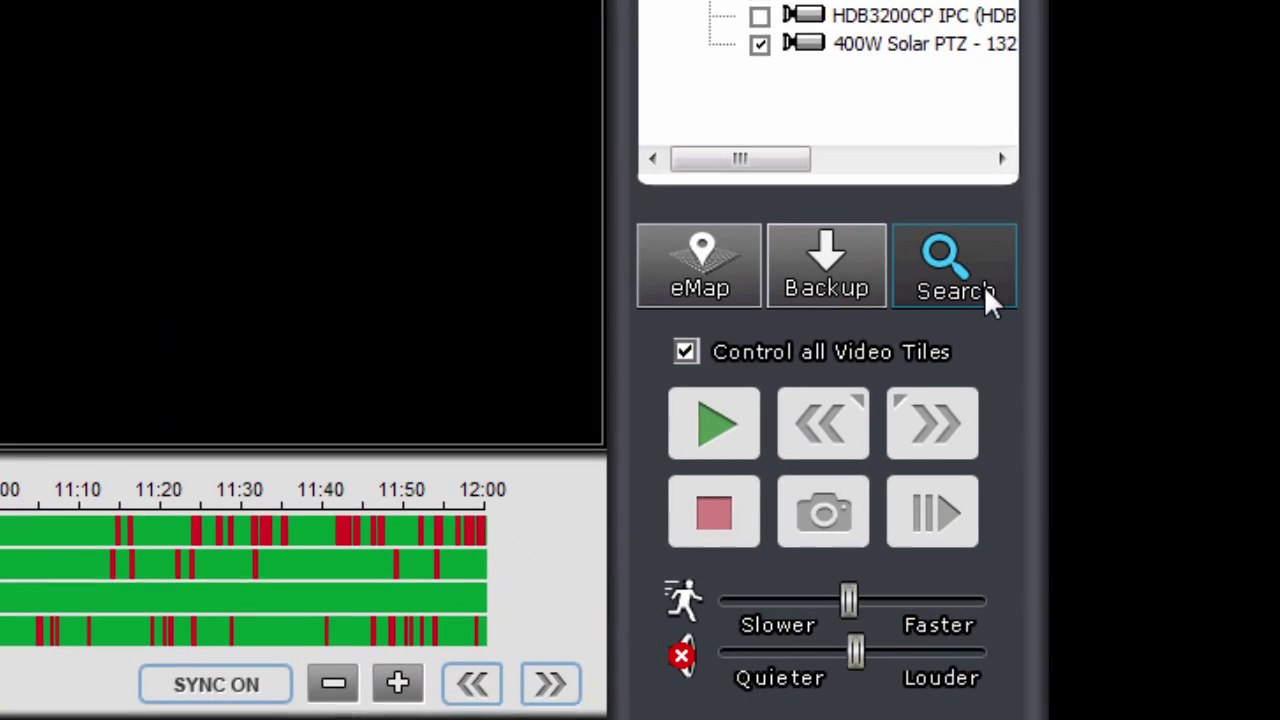
click(984, 290)
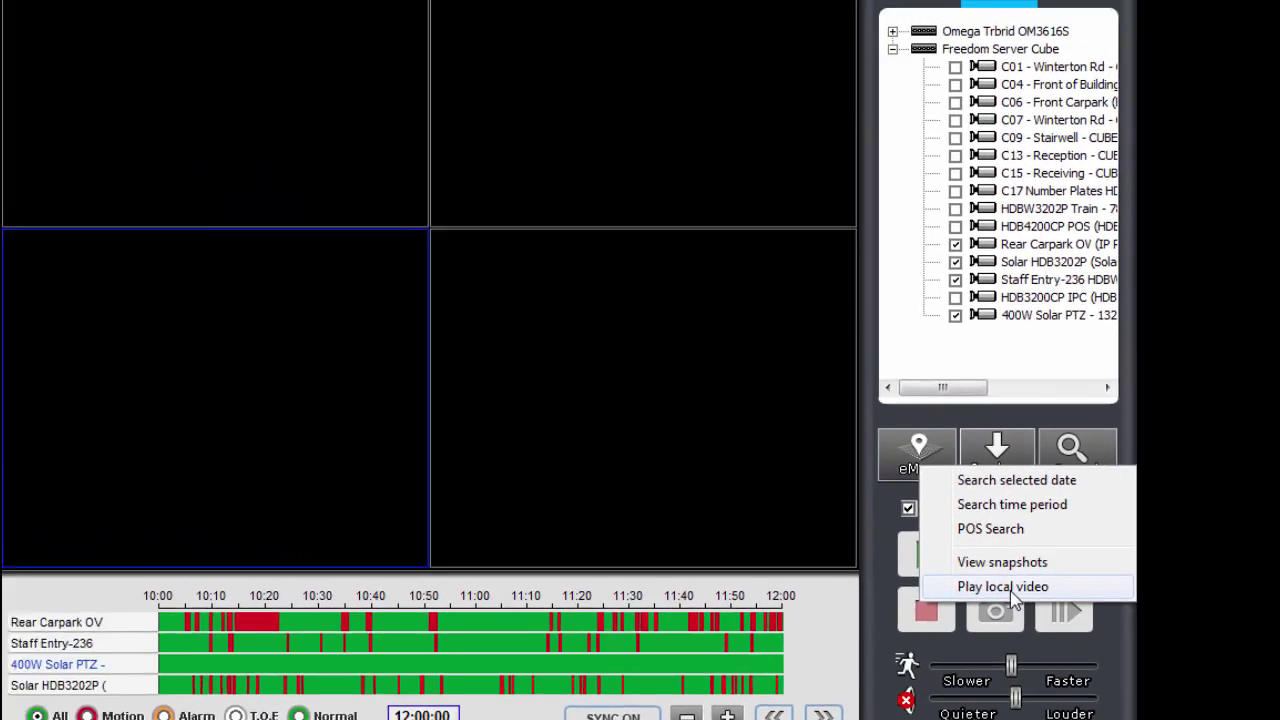
- Open Play local video and play the downloaded C06 - Front Carpark recording
click(770, 474)
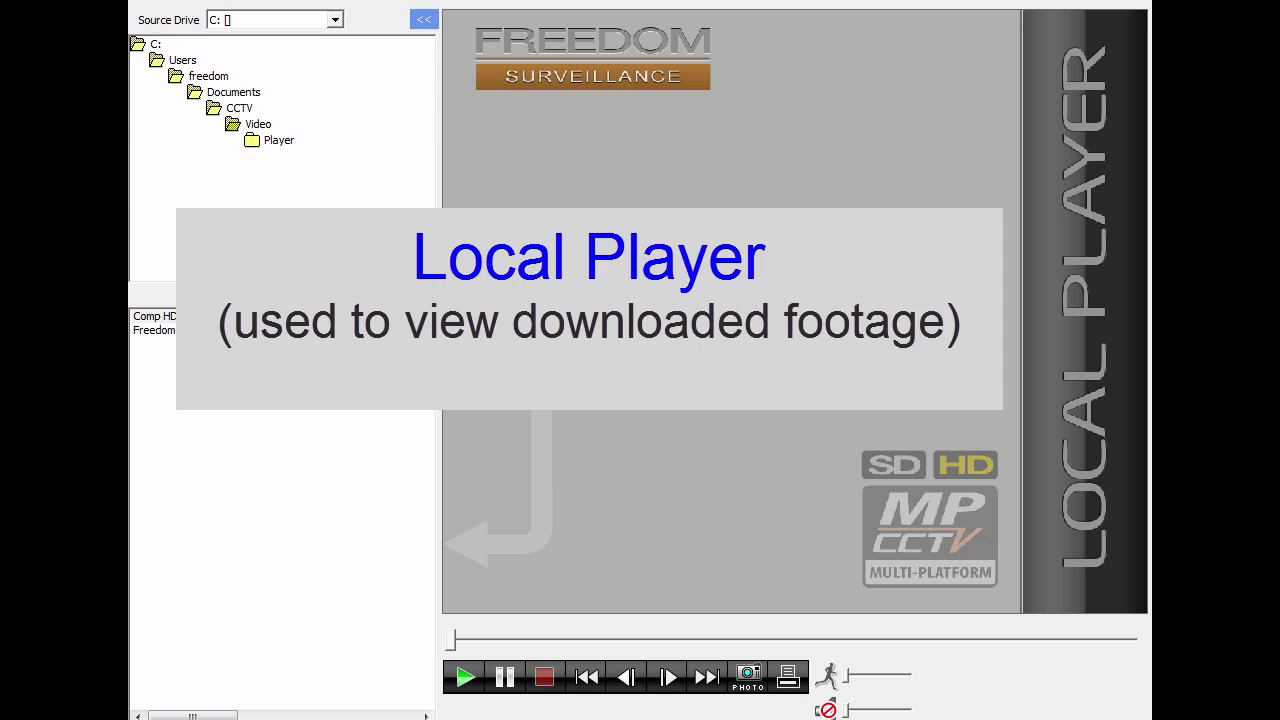
double_click(193, 328)
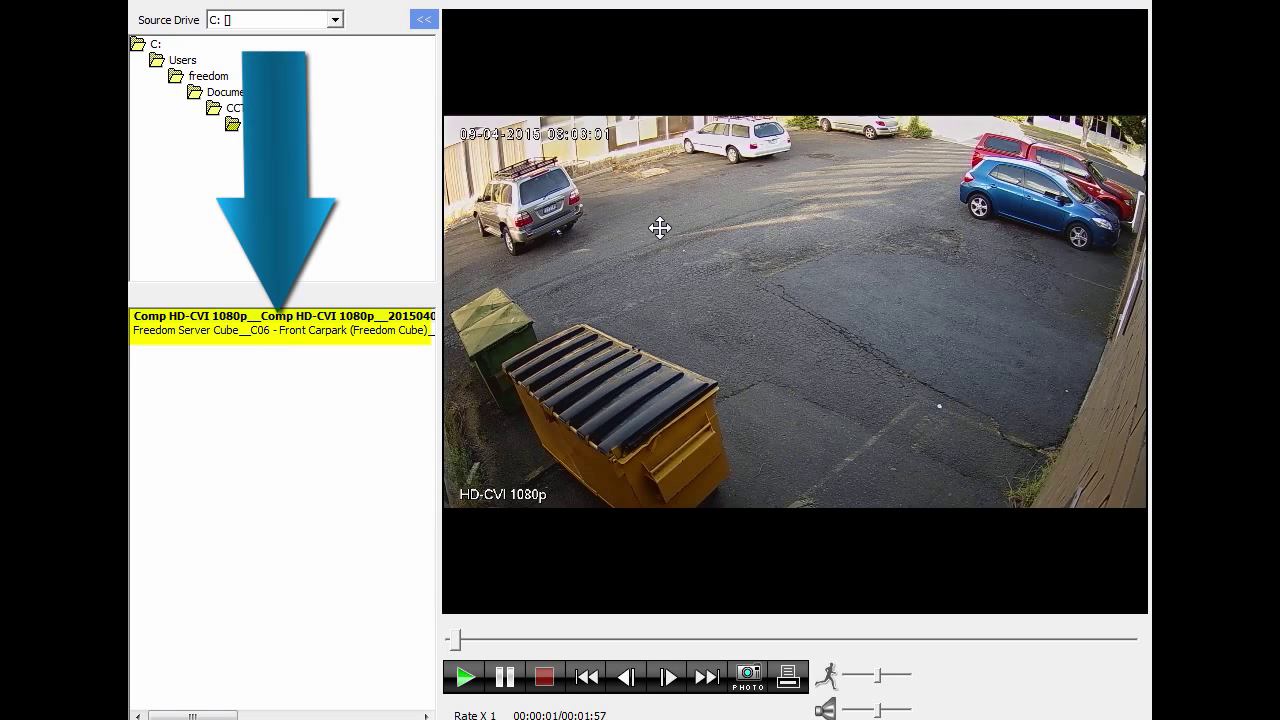
click(657, 229)
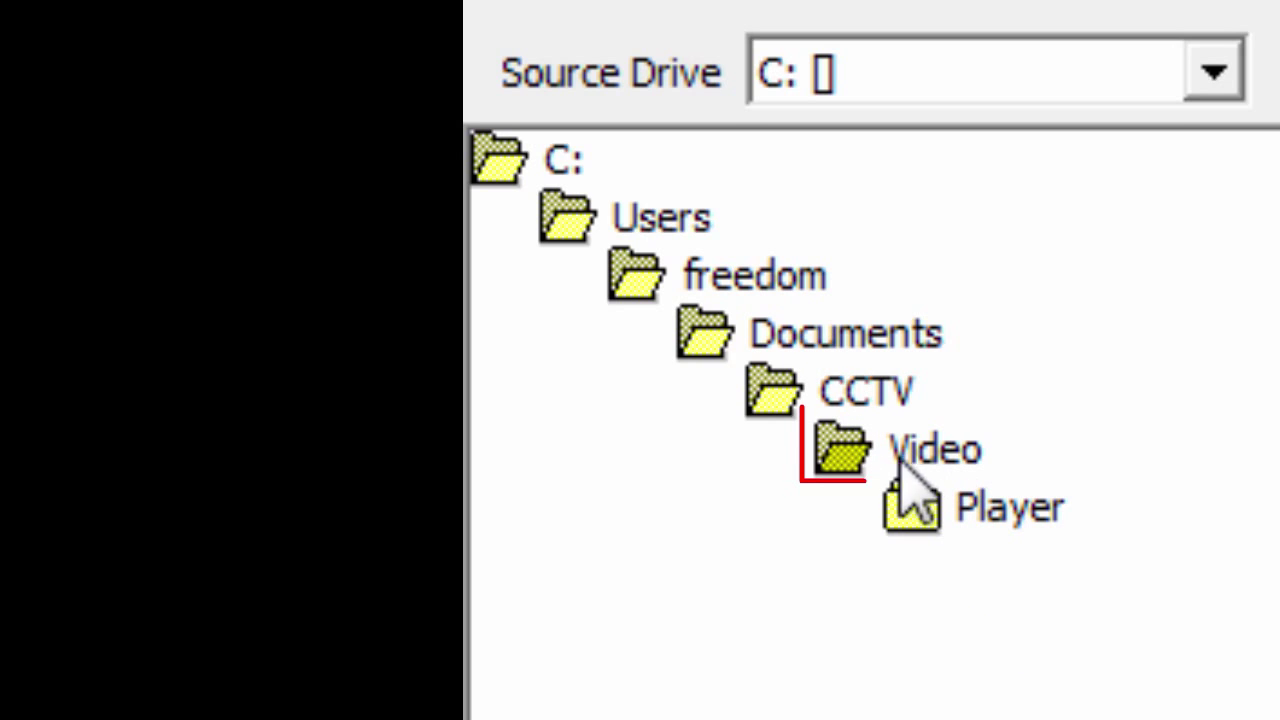
- Show the Video folder on drive C: and toggle the footage full-screen and back
click(833, 452)
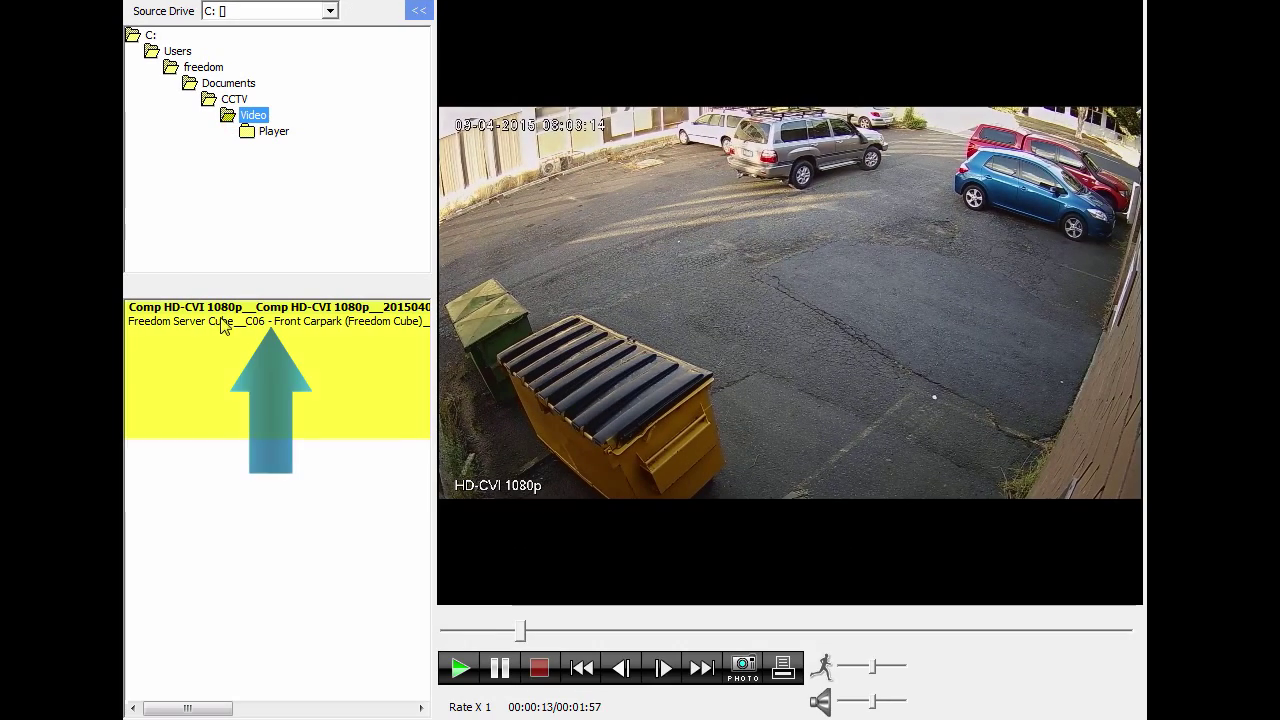
click(330, 11)
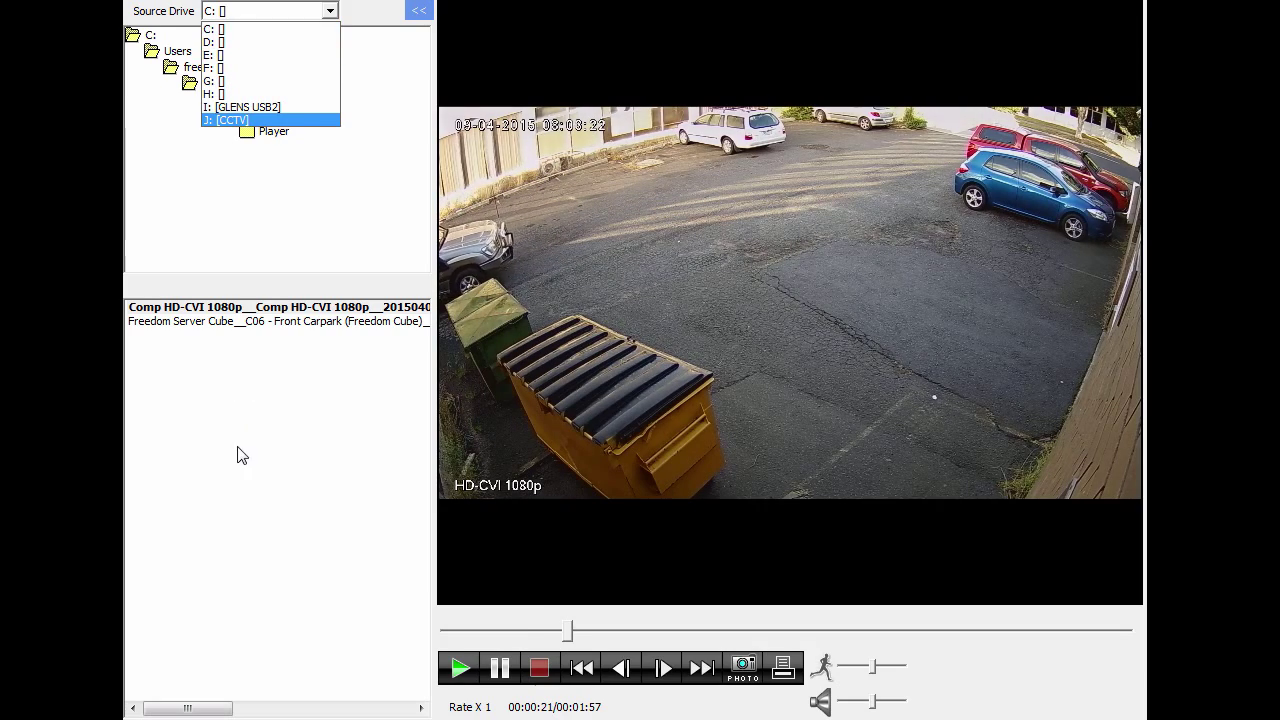
click(537, 449)
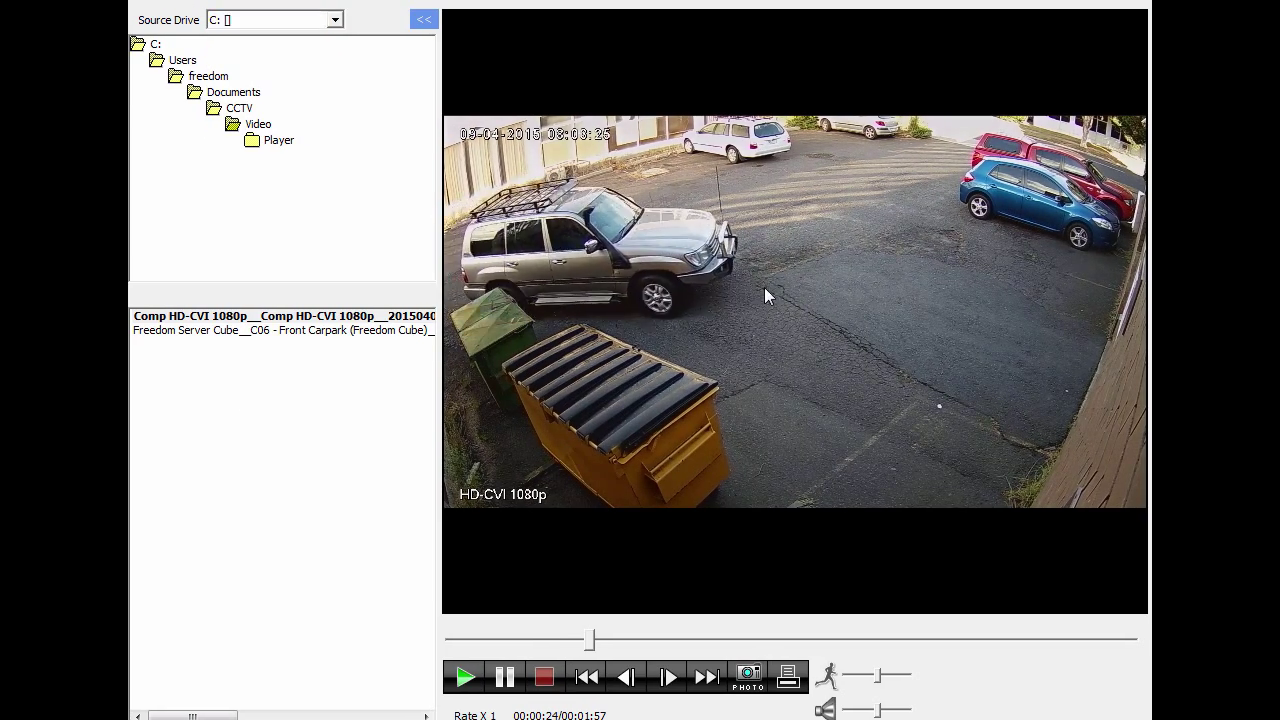
double_click(637, 306)
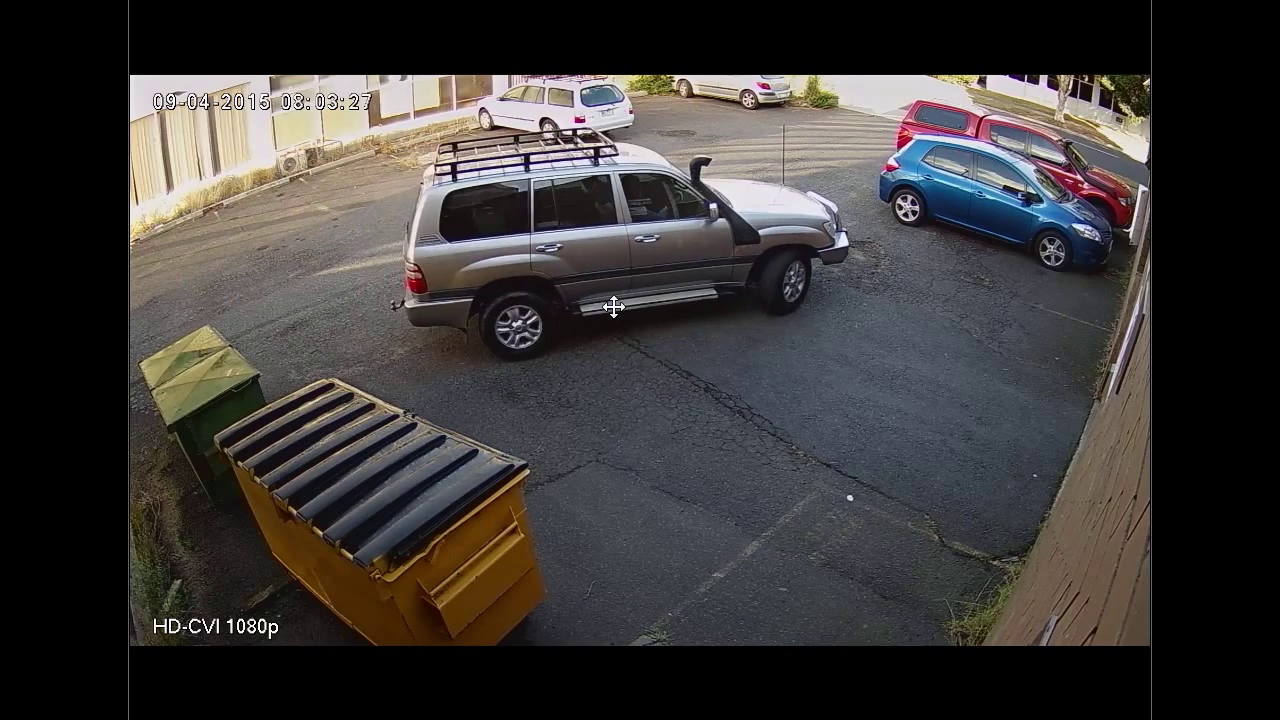
double_click(662, 294)
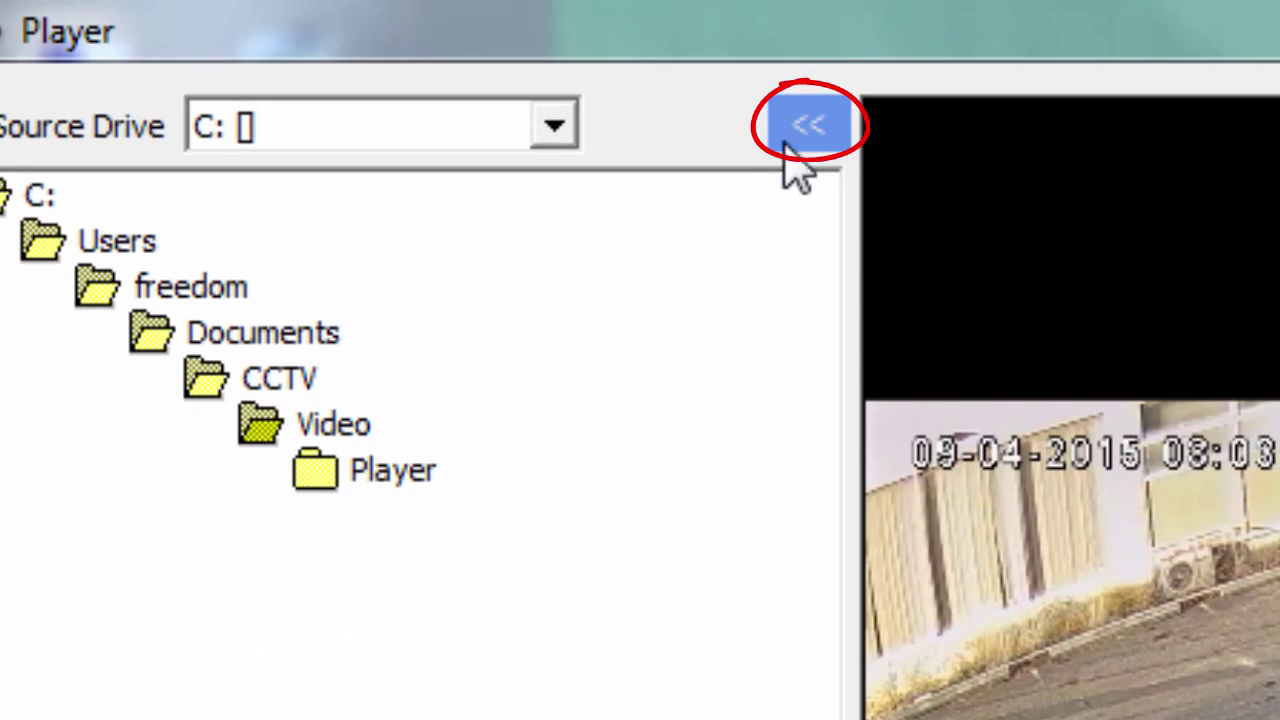
- Collapse the folder panel so the Front Carpark footage fills the player, then pause it at 08:03:44
click(810, 128)
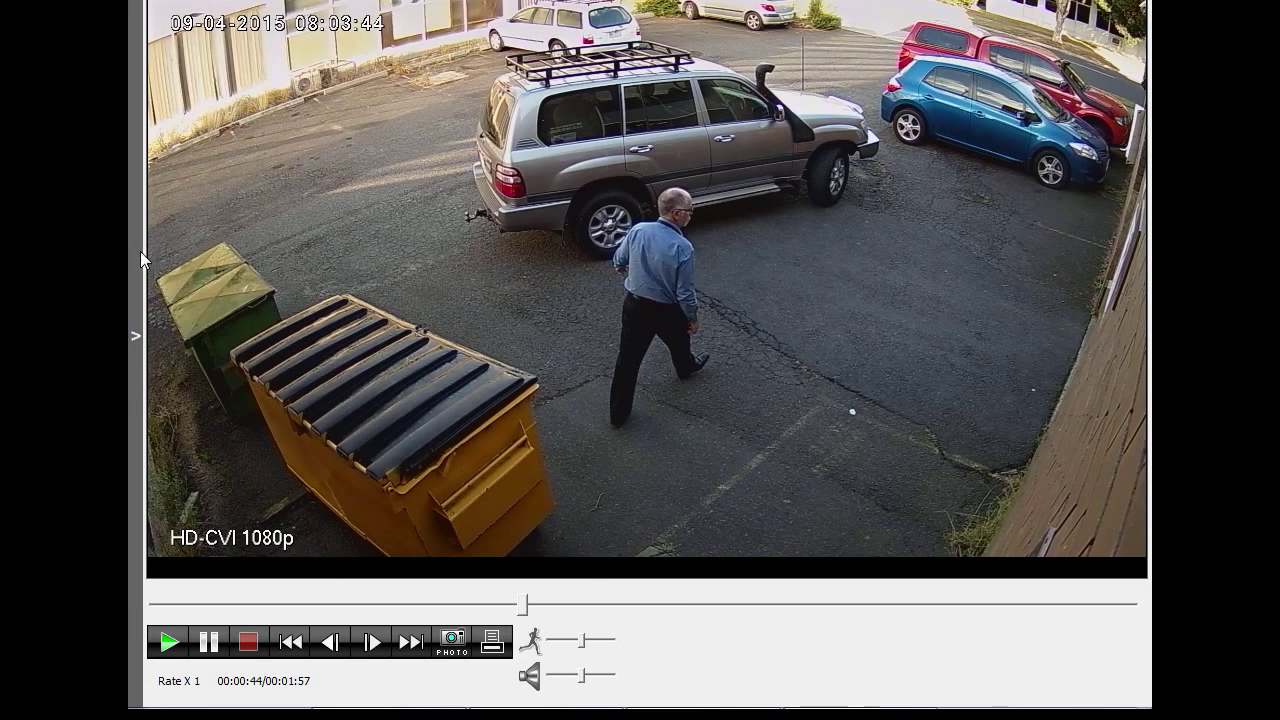
click(135, 339)
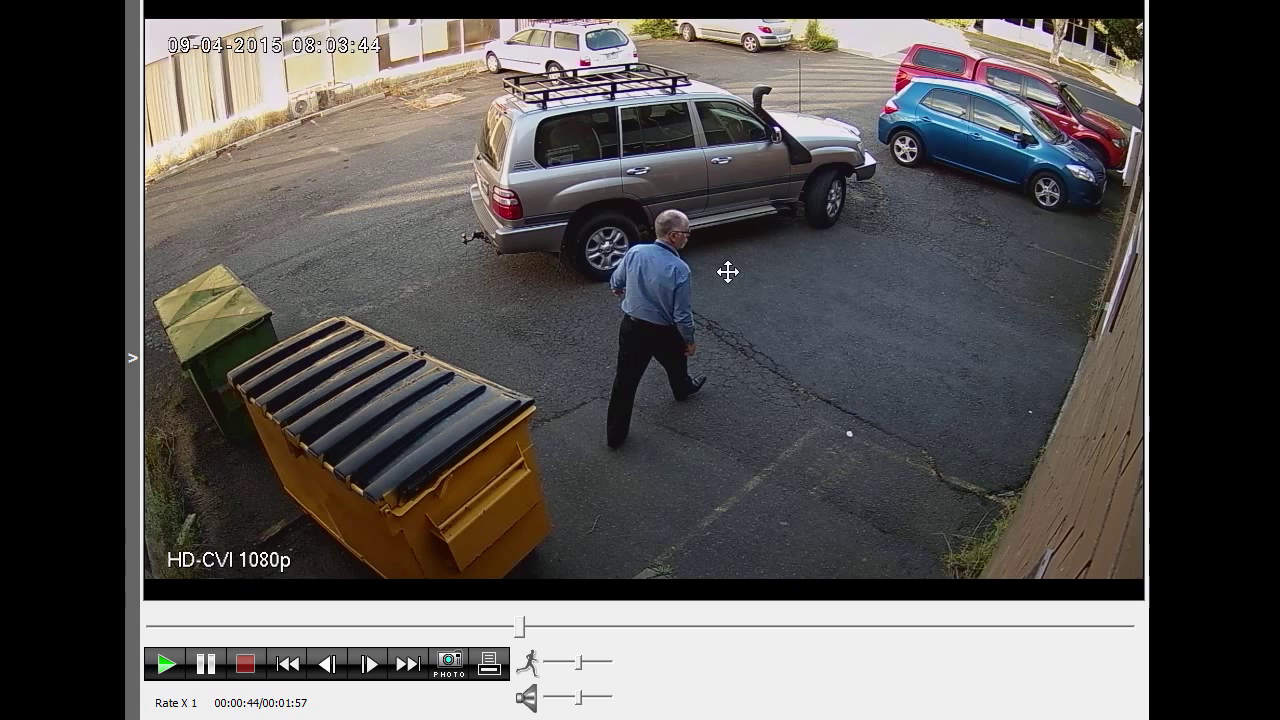
key(space)
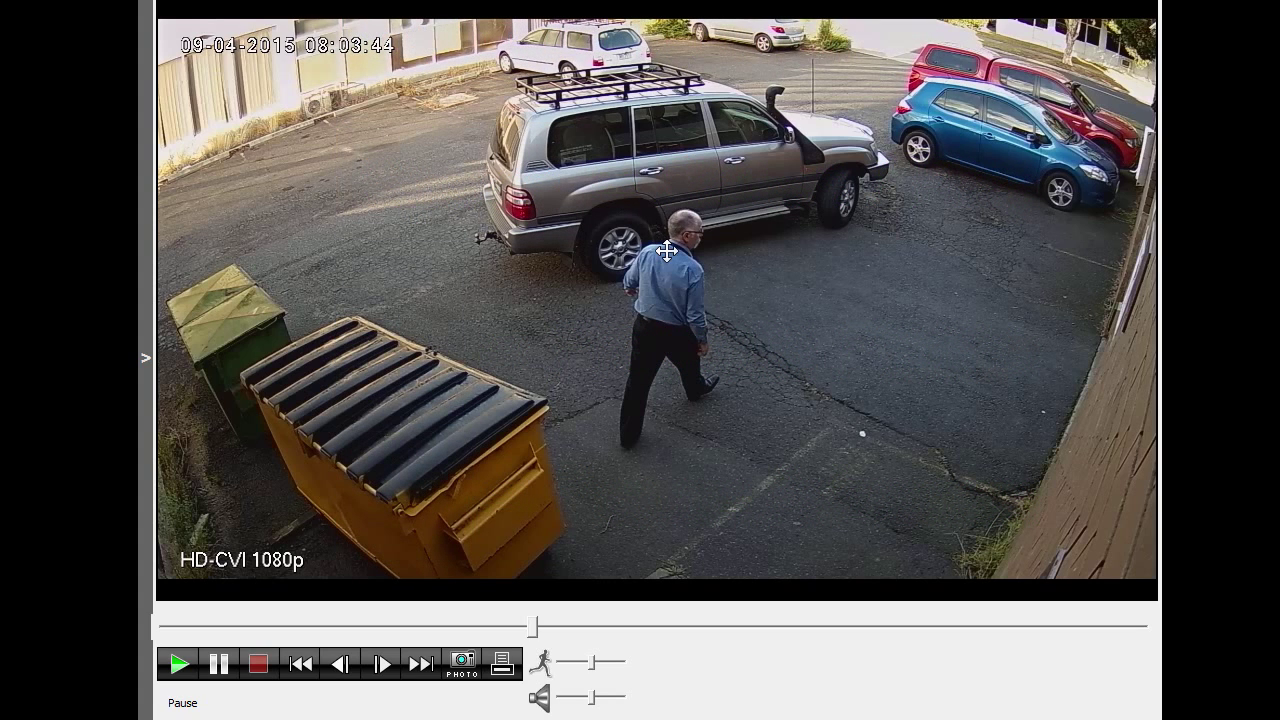
- Review the Front Carpark clip with play/pause and backward/forward playback, ending paused at 08:03:42
key(space)
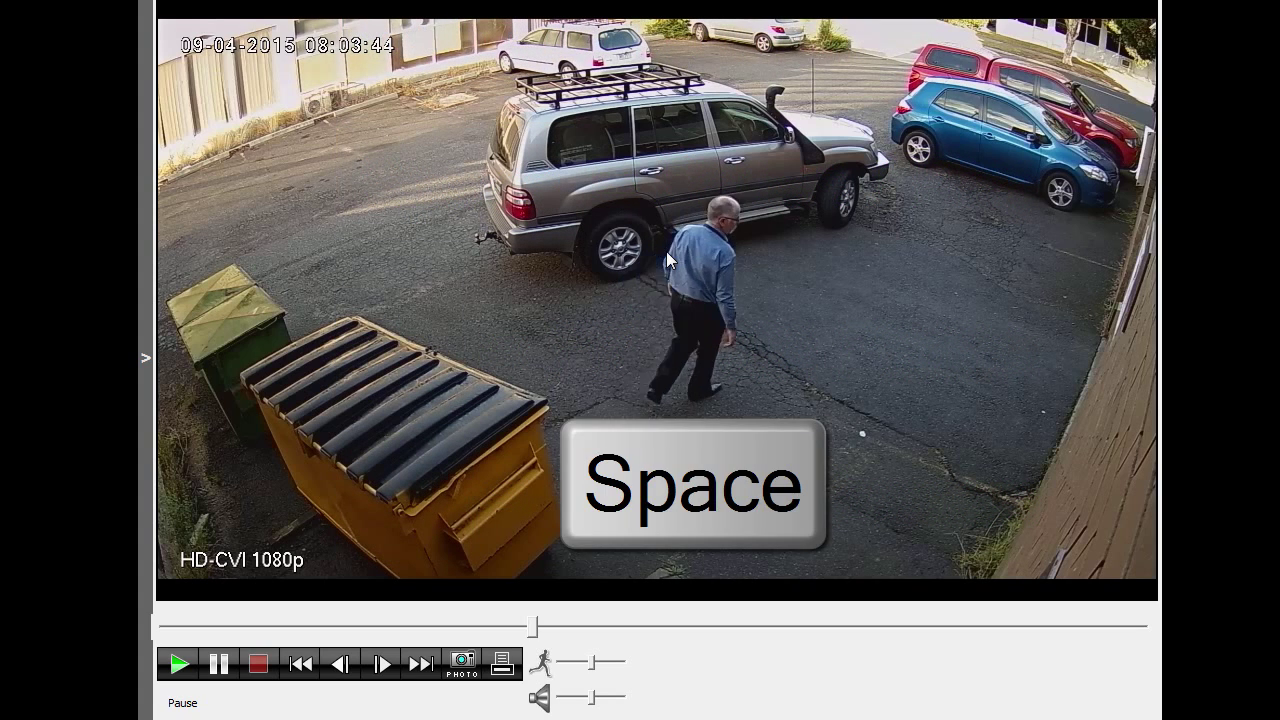
key(space)
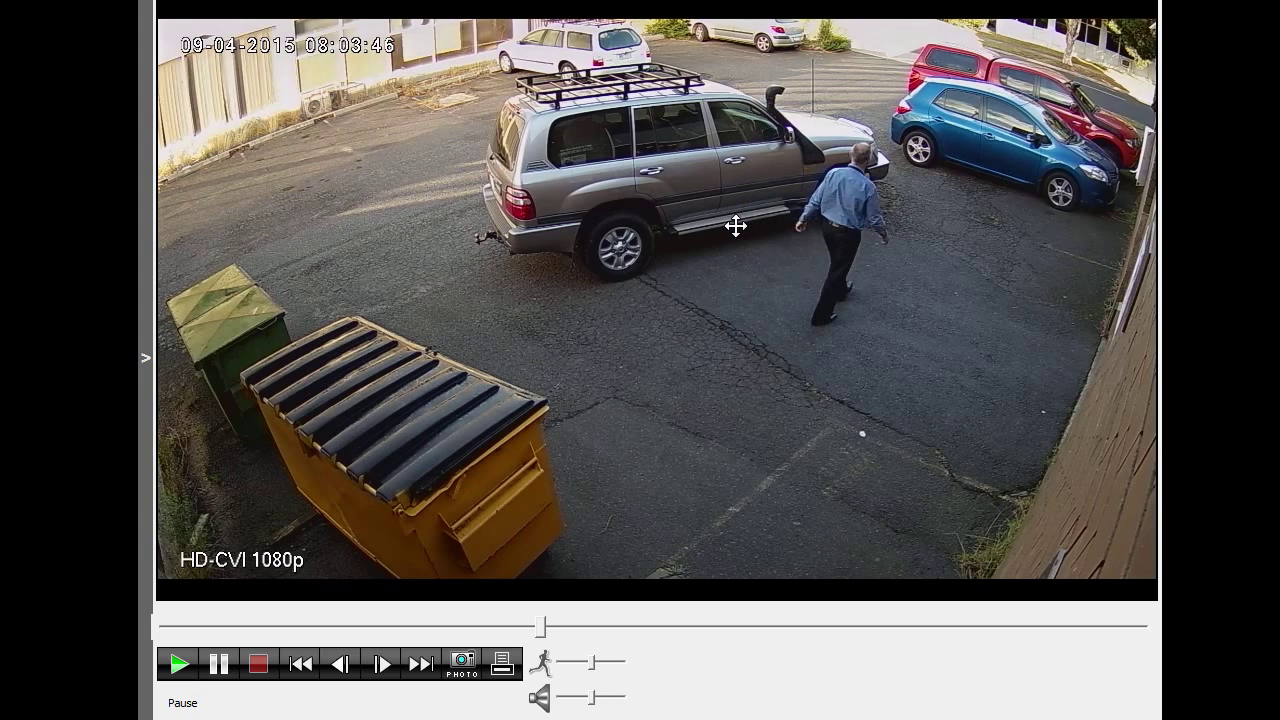
key(Left)
key(Left)
key(Left)
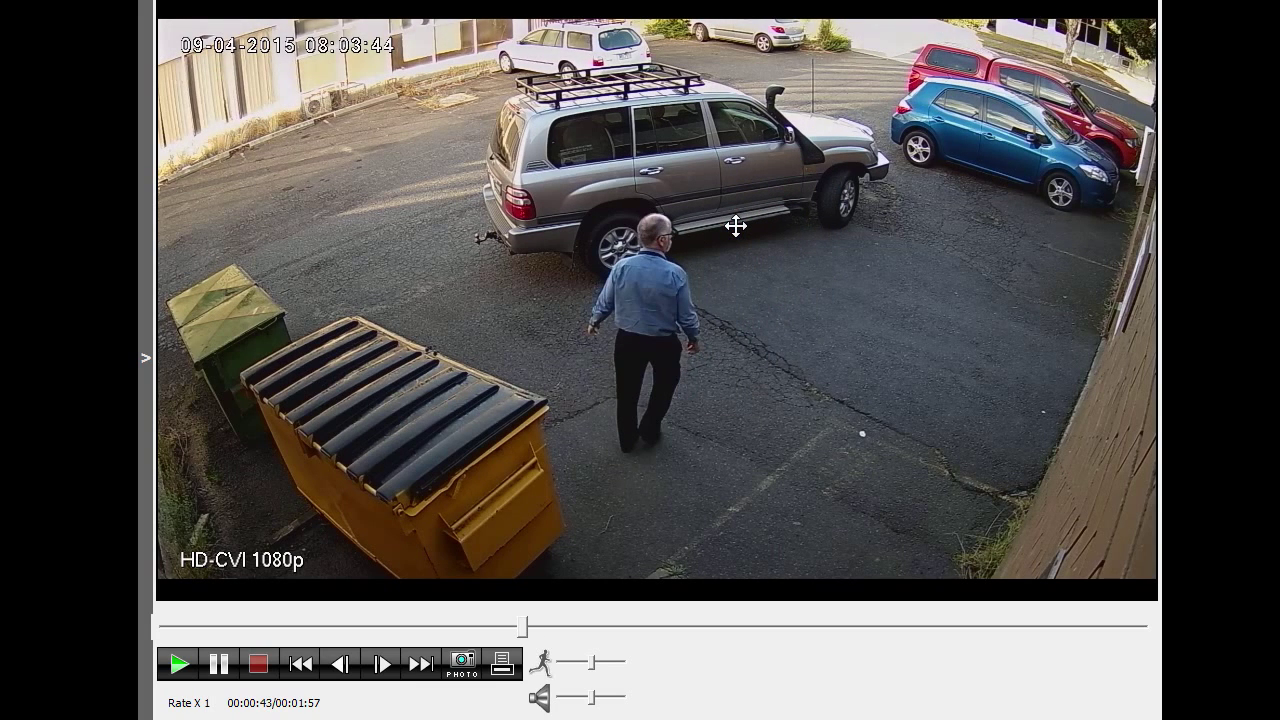
key(Right)
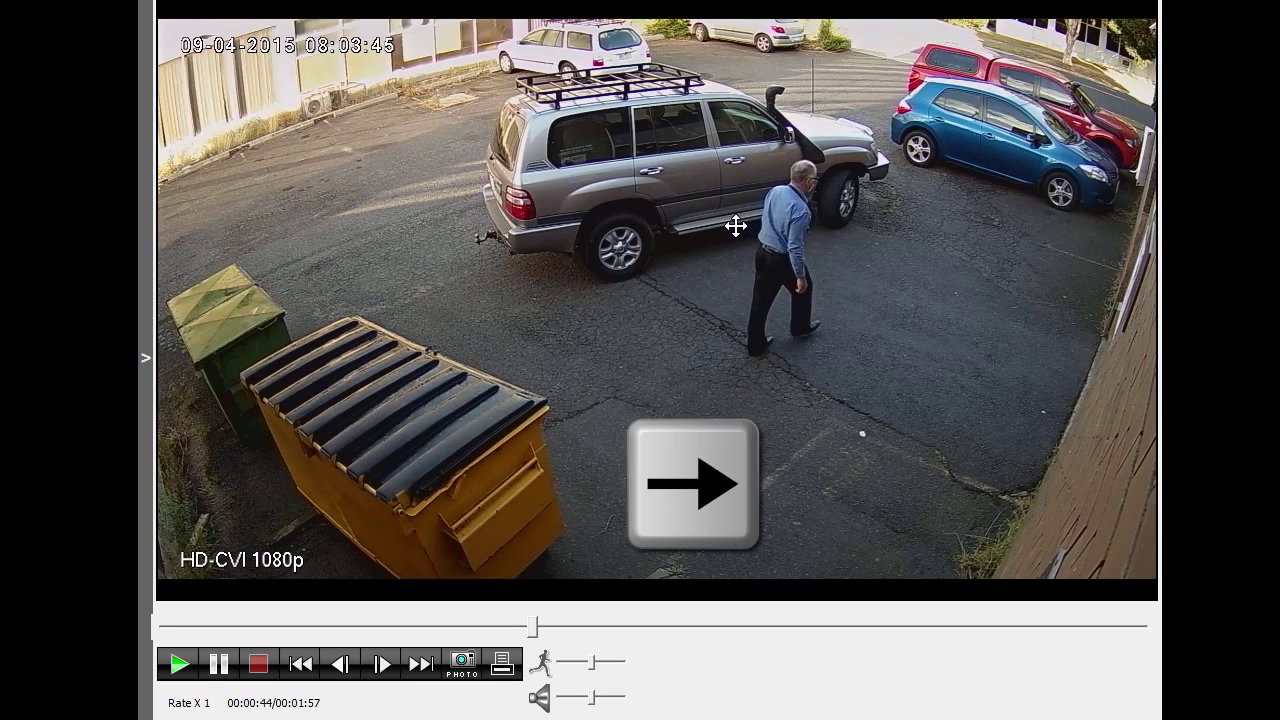
key(Left)
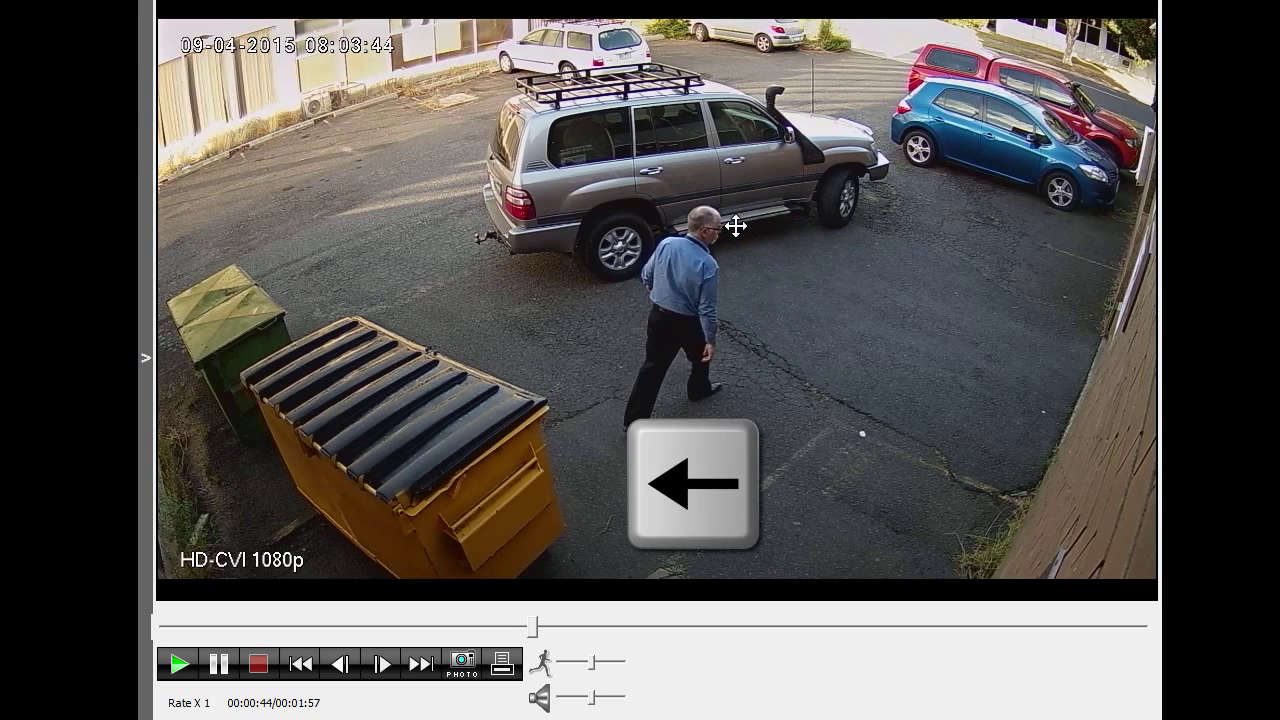
key(Right)
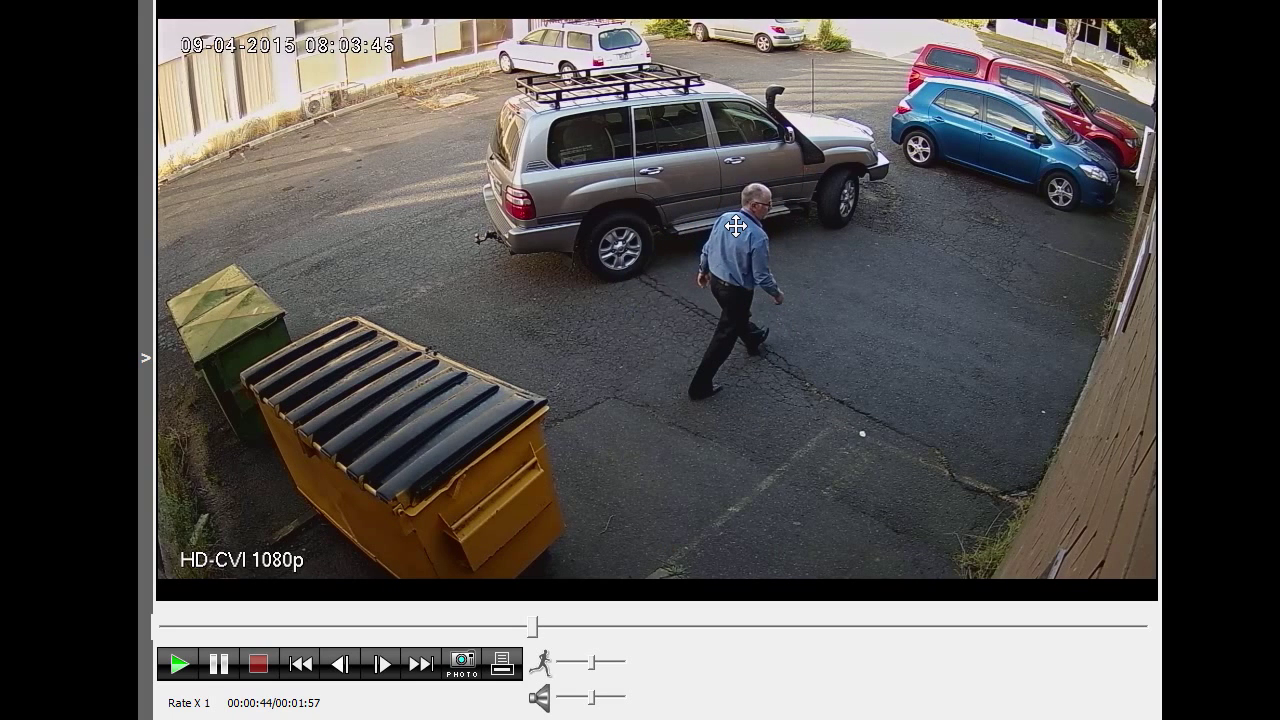
key(space)
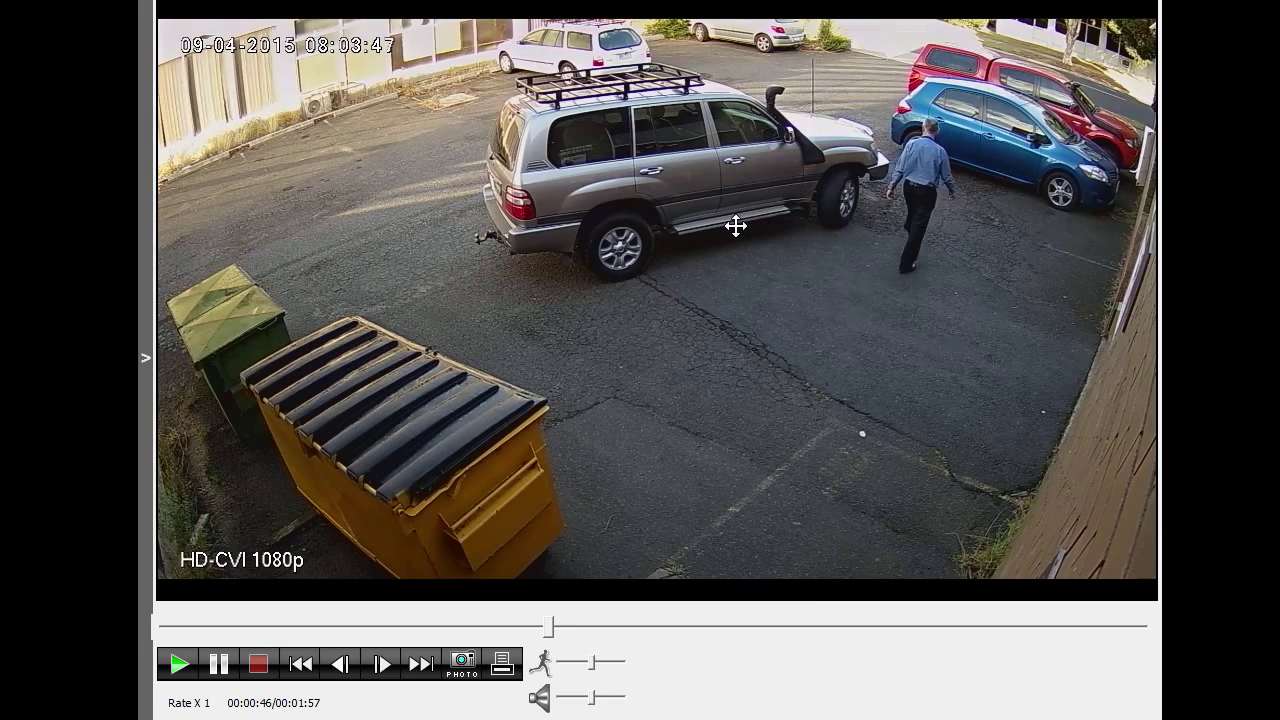
key(space)
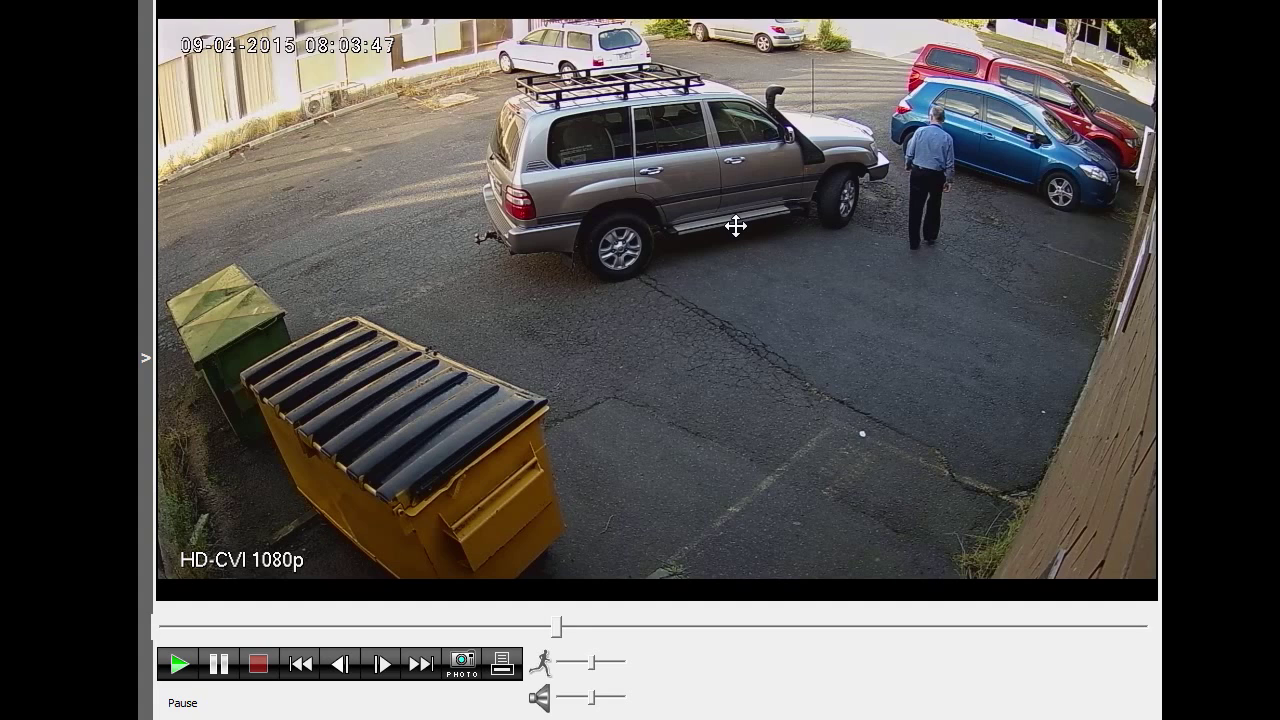
key(space)
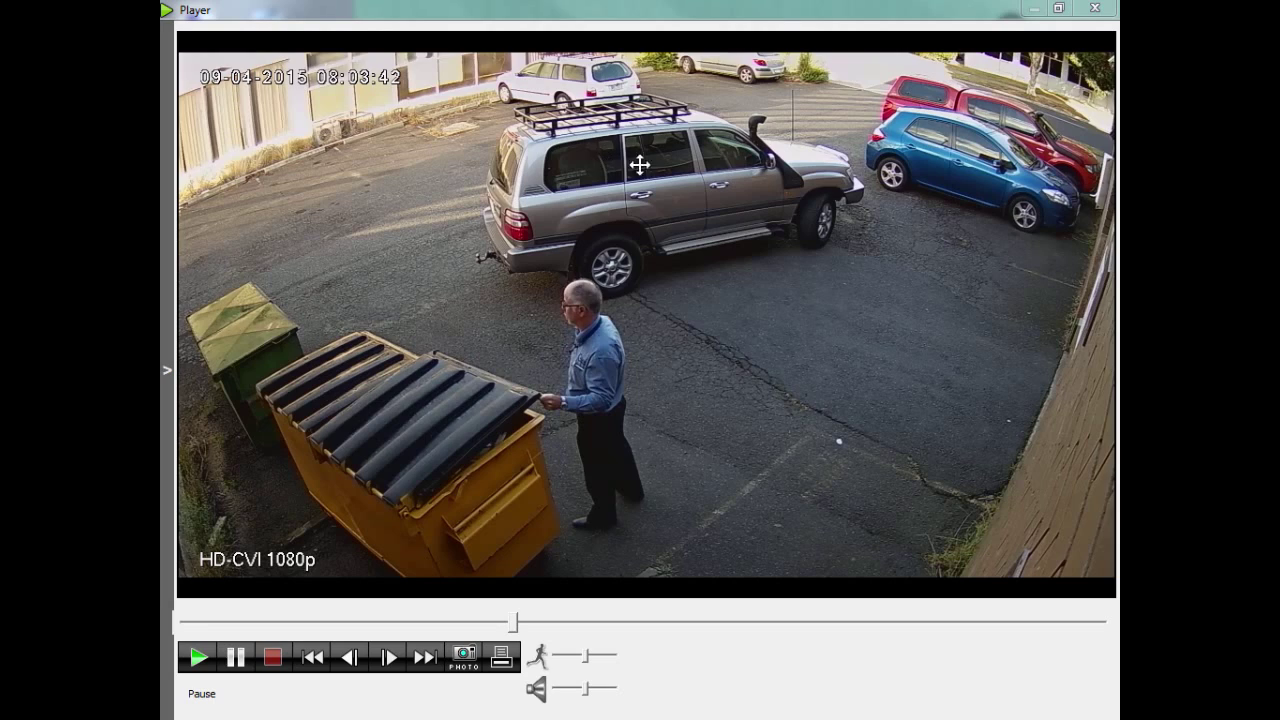
- Convert the HD-CVI 1080p MP4 from Documents > CCTV > Video to AVI using AVI Convert
right_click(812, 279)
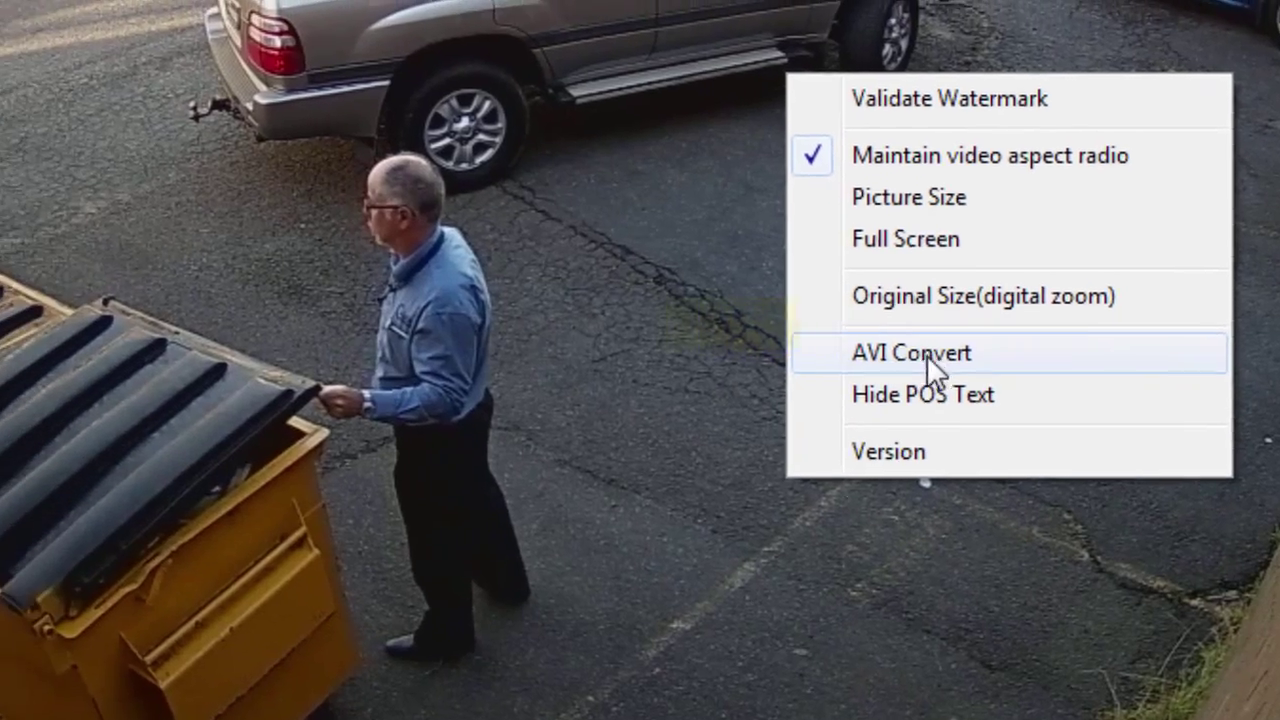
click(927, 355)
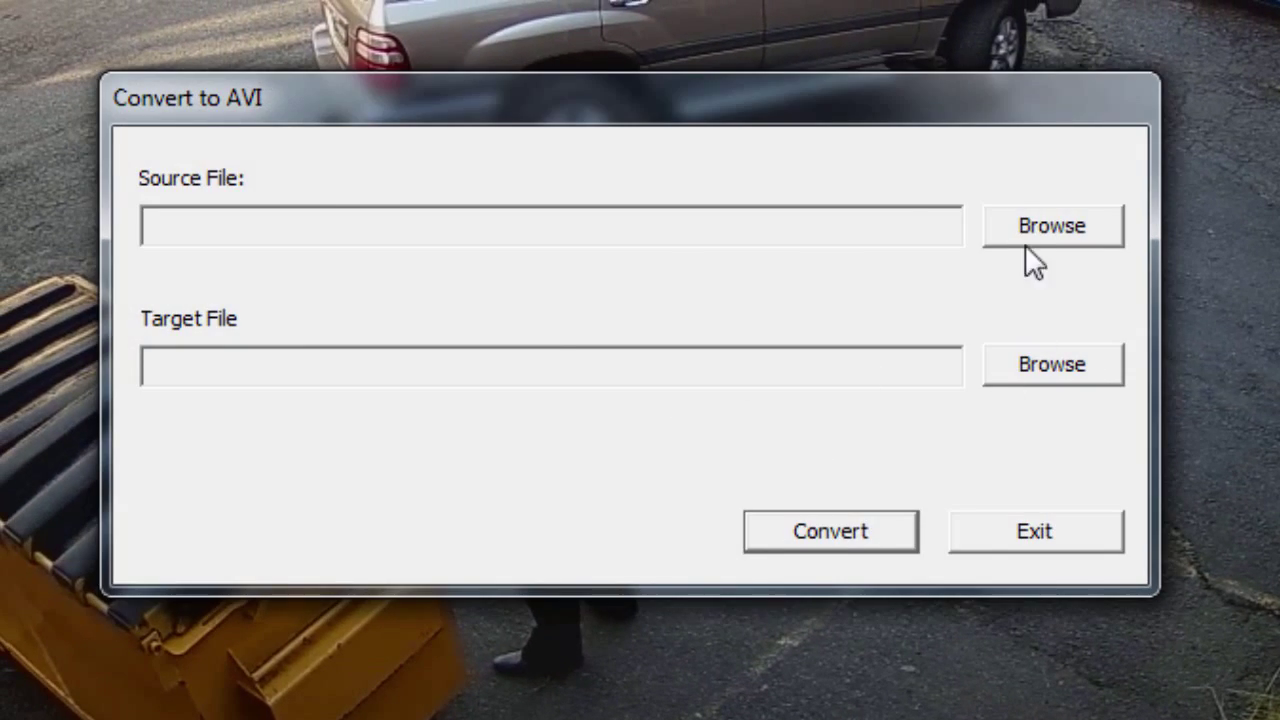
click(1025, 244)
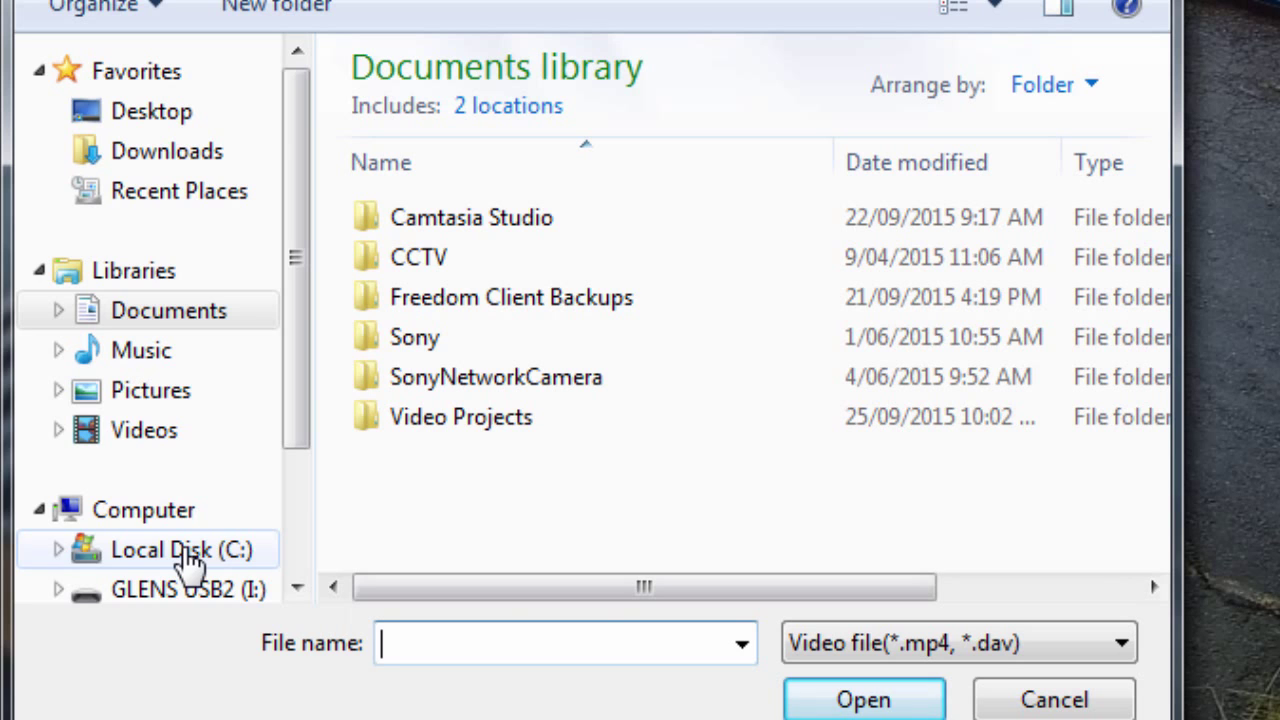
click(163, 312)
double_click(404, 259)
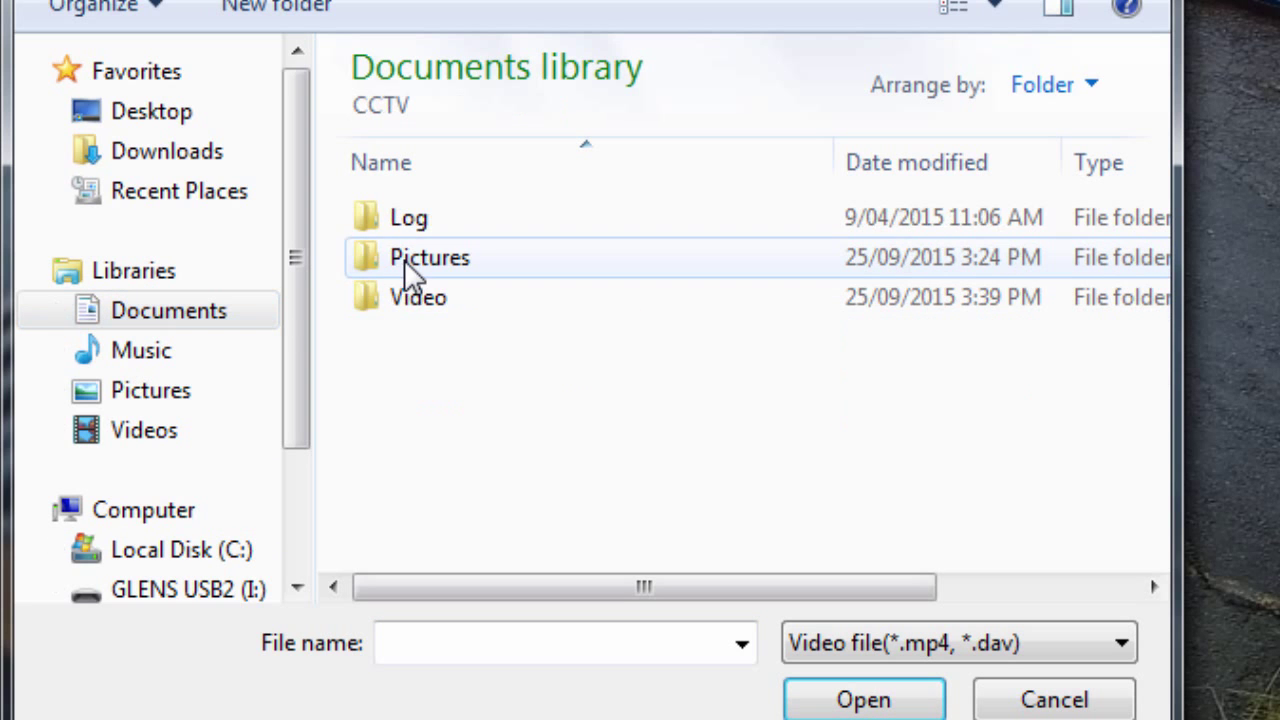
double_click(402, 296)
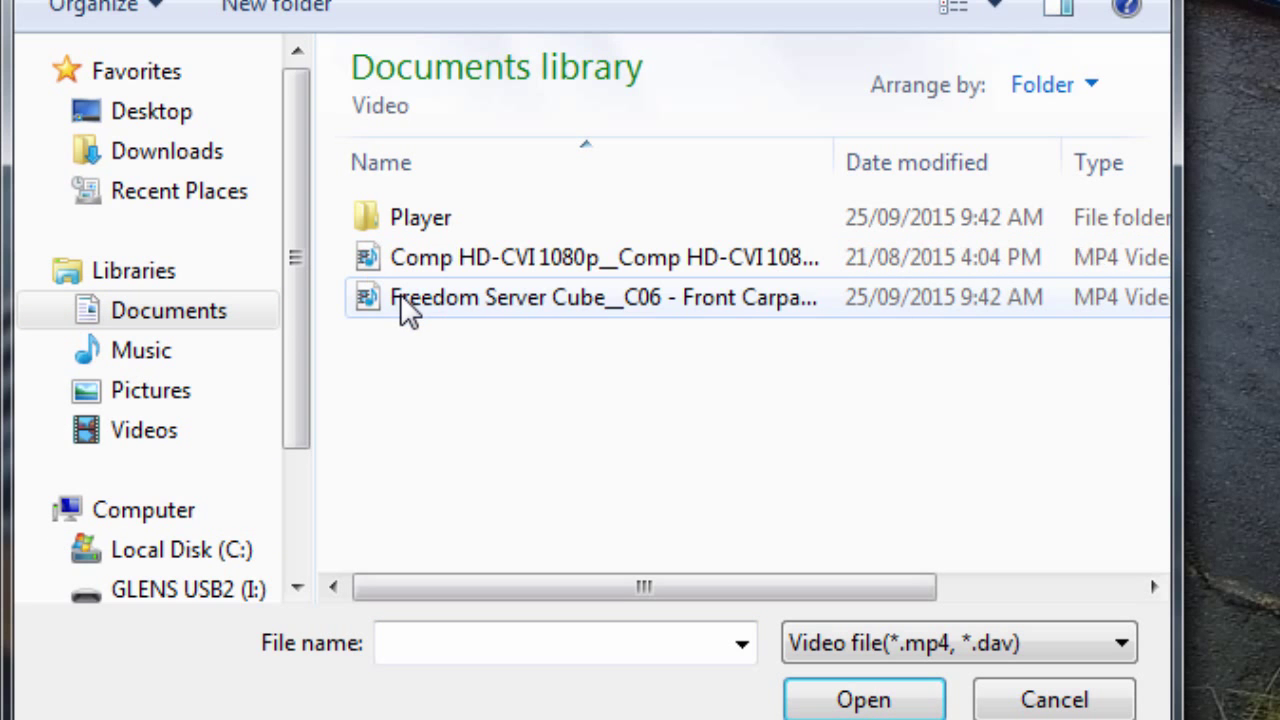
double_click(585, 260)
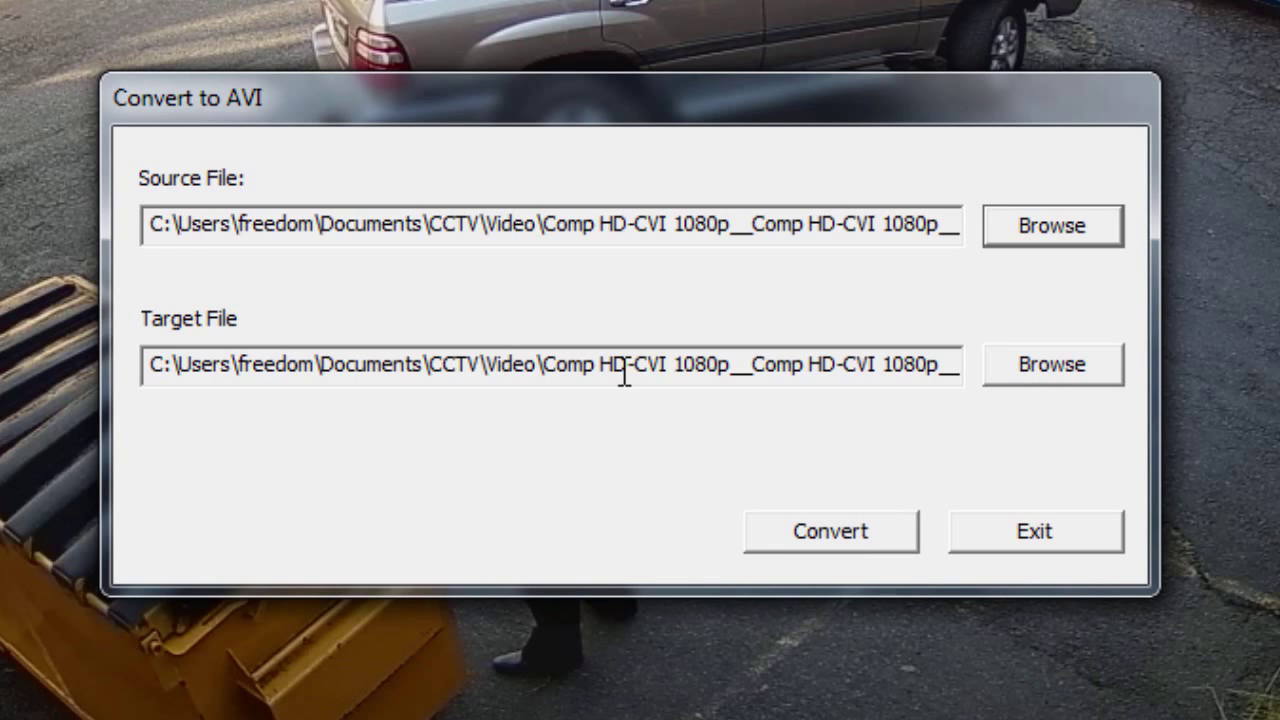
click(822, 537)
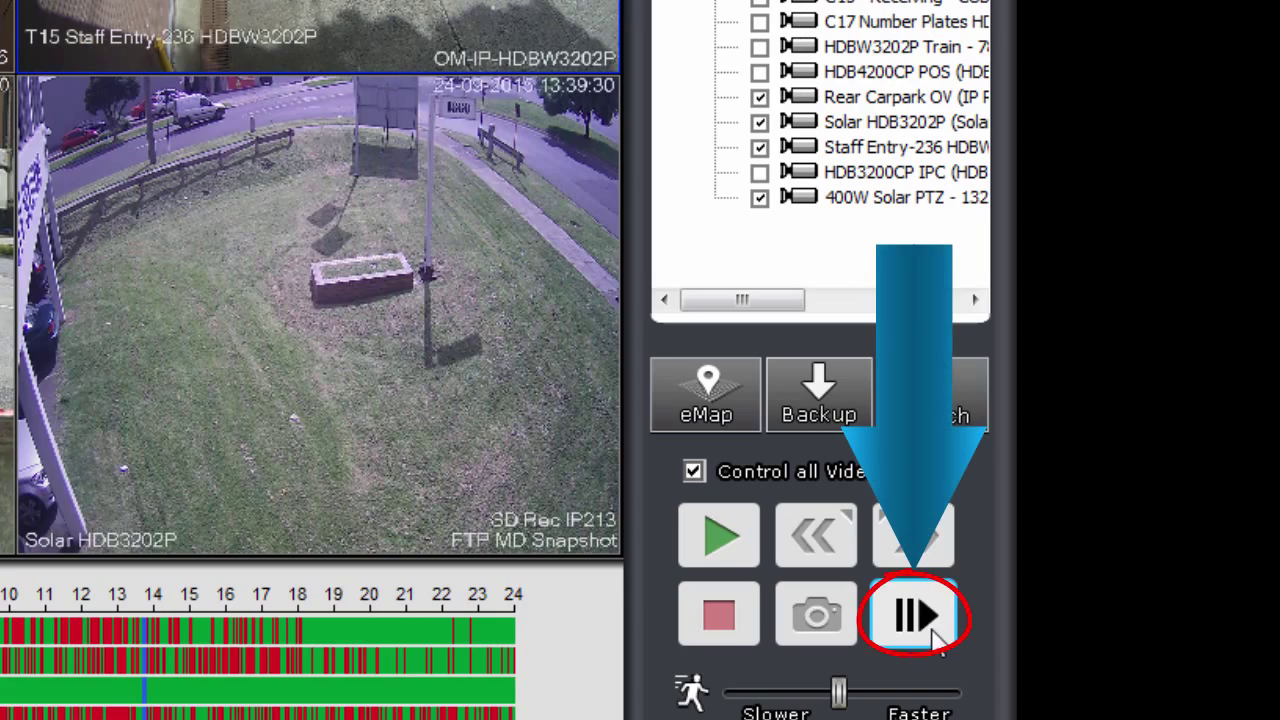
- Step forward two frames, push speed toward Faster, and unmute audio at slightly below-middle volume
click(912, 615)
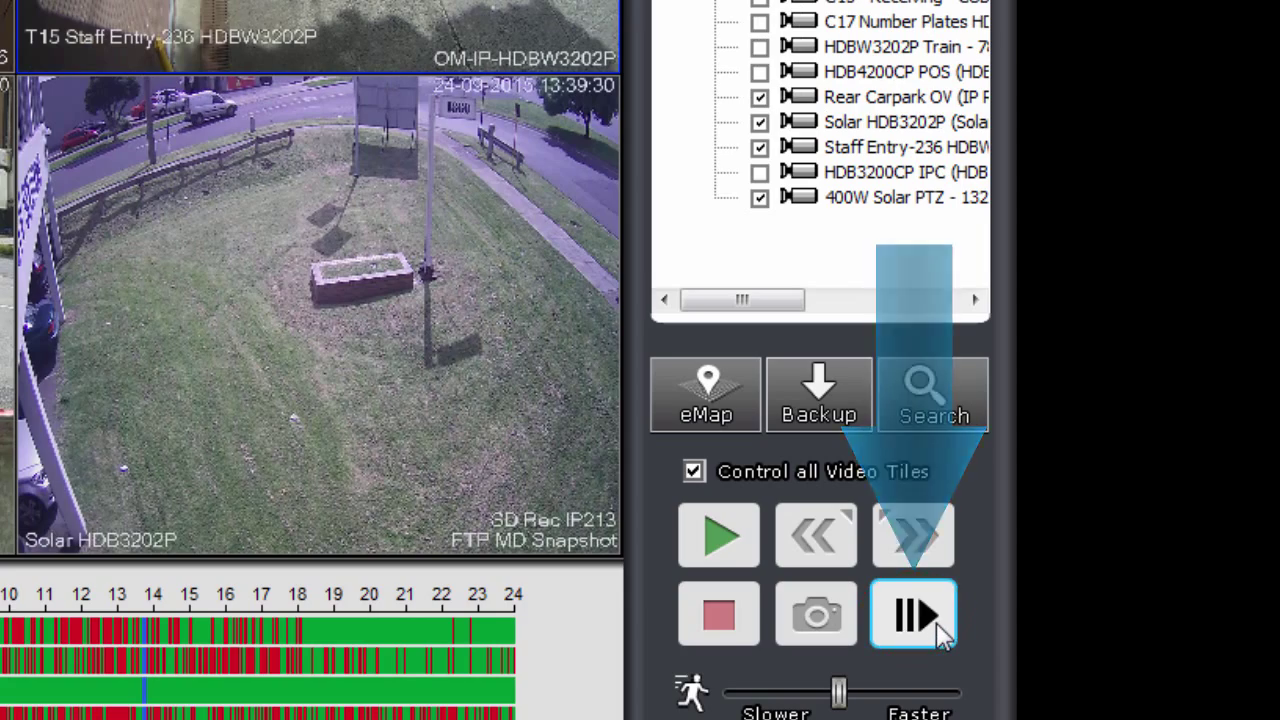
click(912, 615)
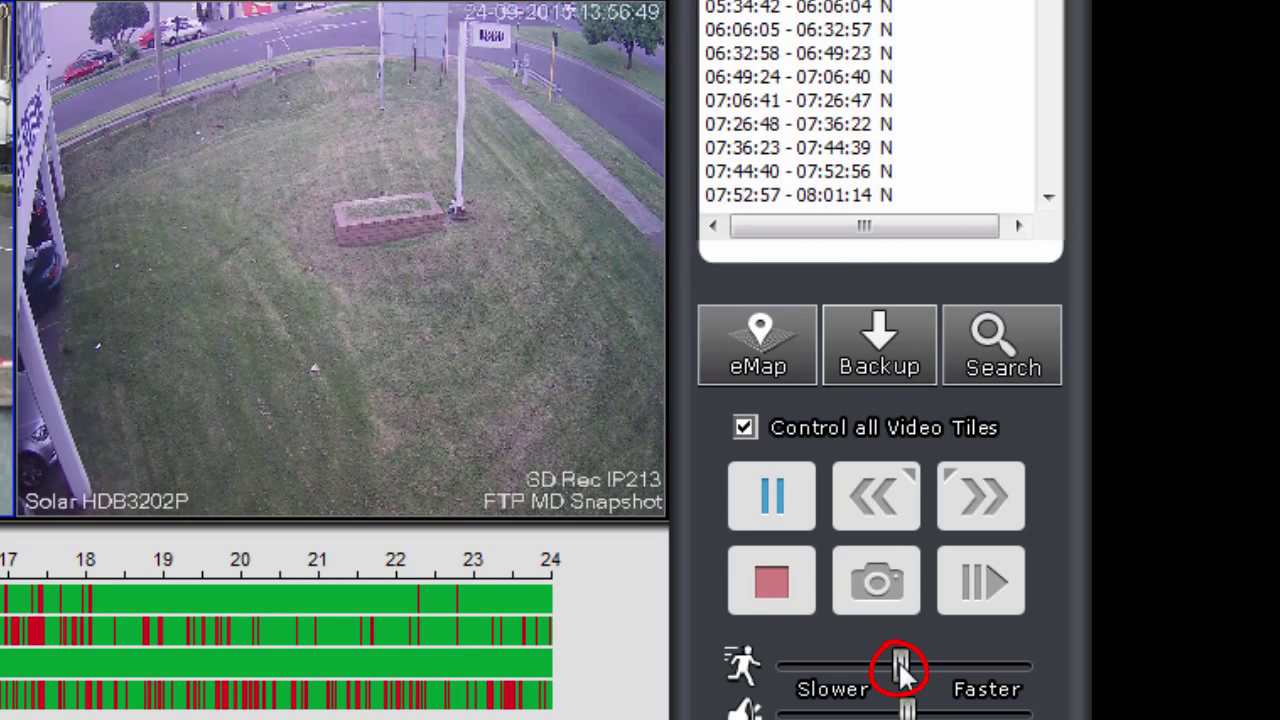
drag(903, 663, 1032, 683)
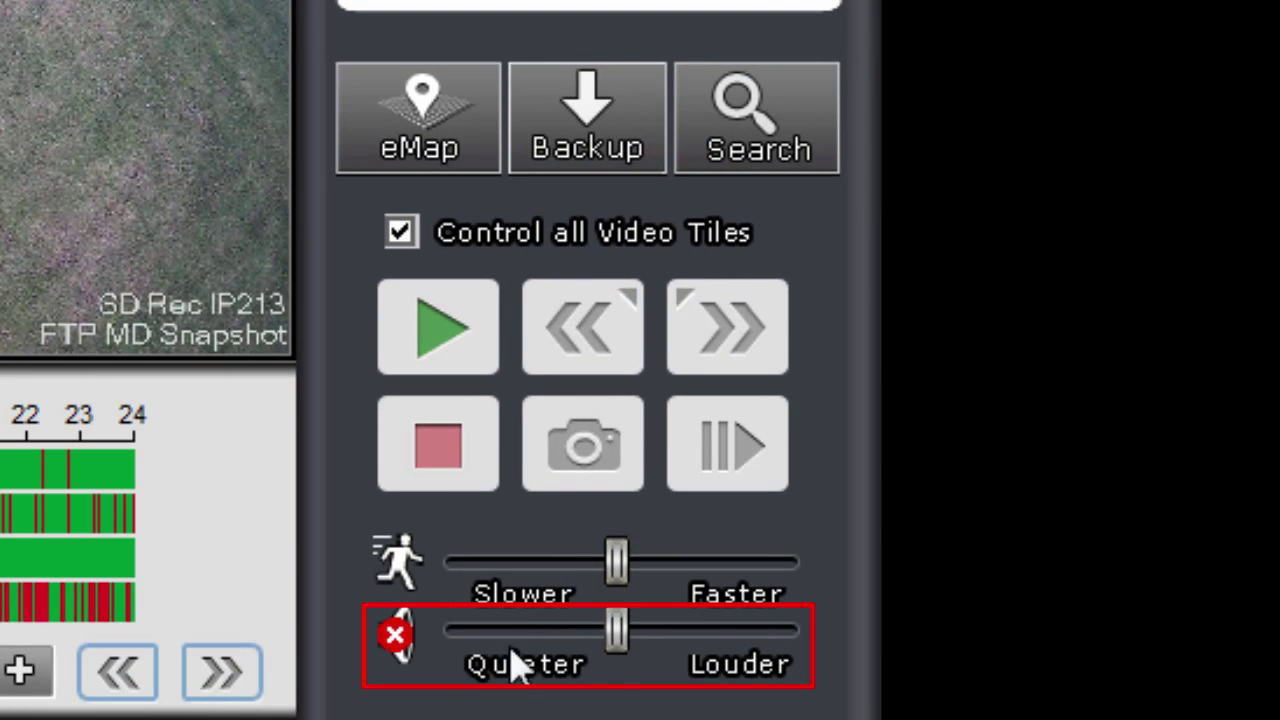
click(405, 650)
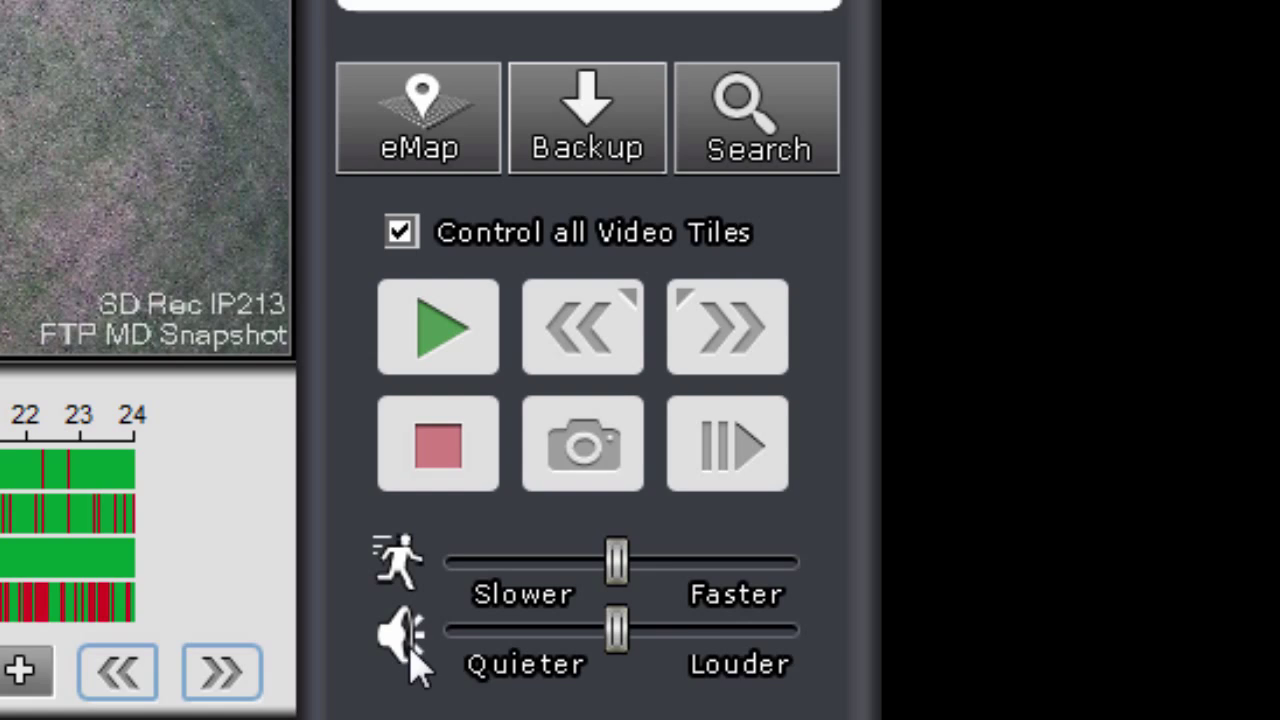
mouse_move(622, 645)
mouse_down()
mouse_move(706, 628)
mouse_move(563, 632)
mouse_move(634, 651)
mouse_up()
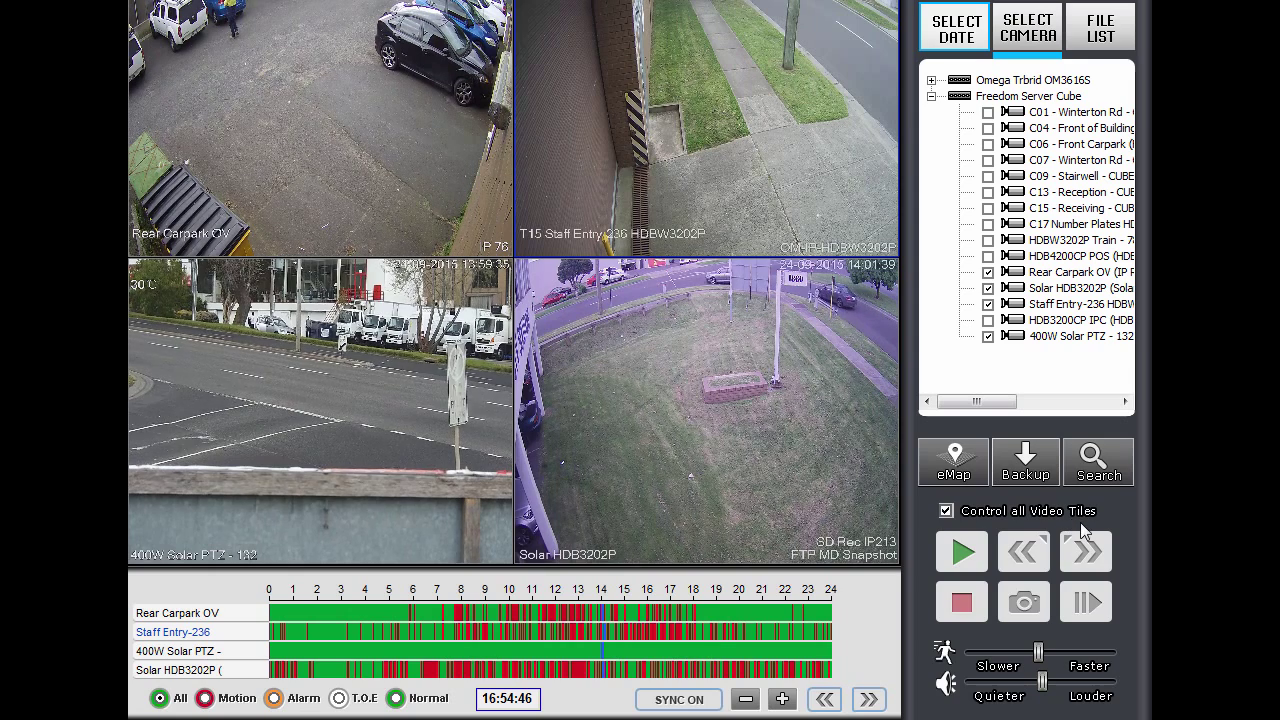
- Switch the camera tree to the List Camera Only view
right_click(1040, 193)
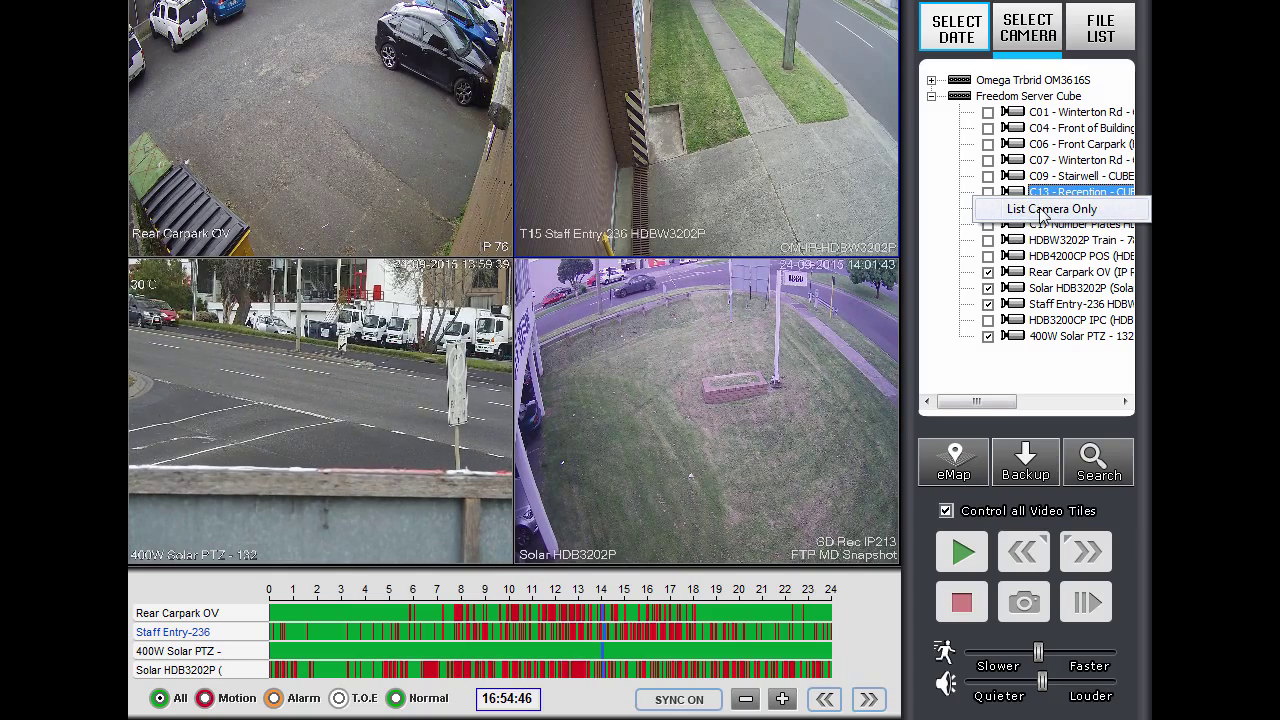
click(1048, 209)
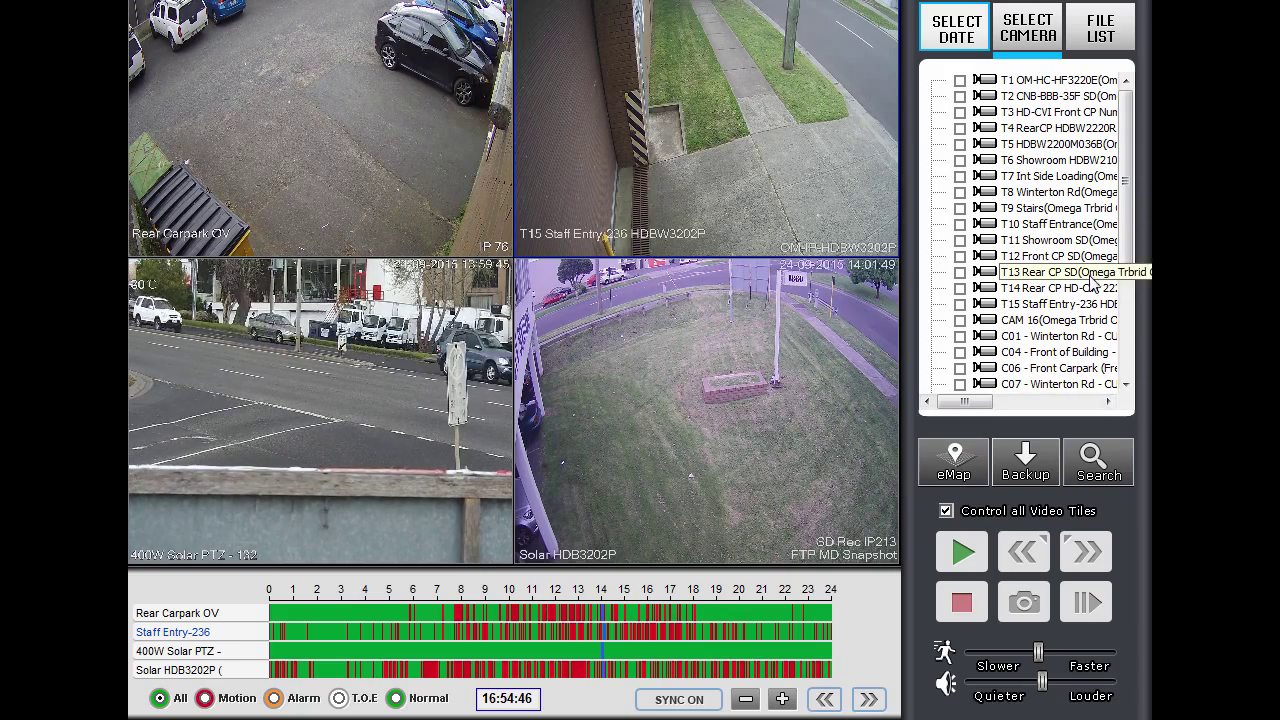
drag(1128, 252, 1133, 212)
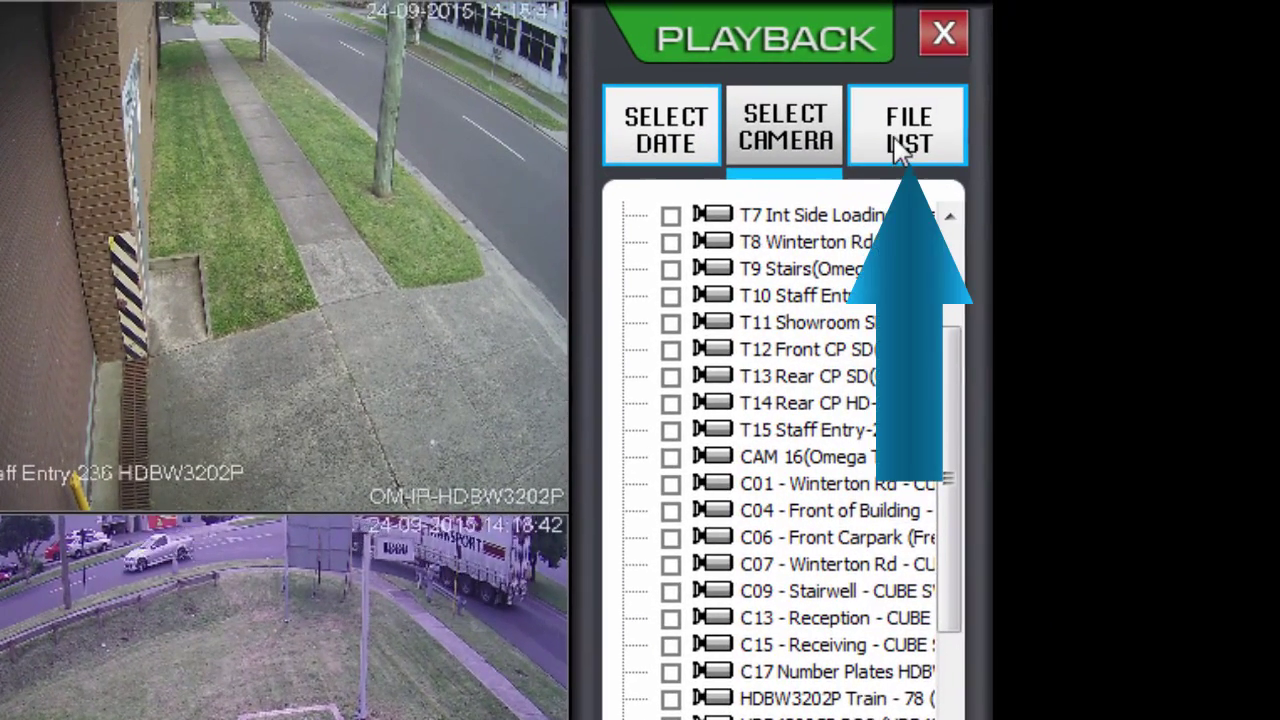
- Show the Solar HDB3202P camera's FILE LIST and play its 00:21:26 – 00:21:46 recording
click(1038, 61)
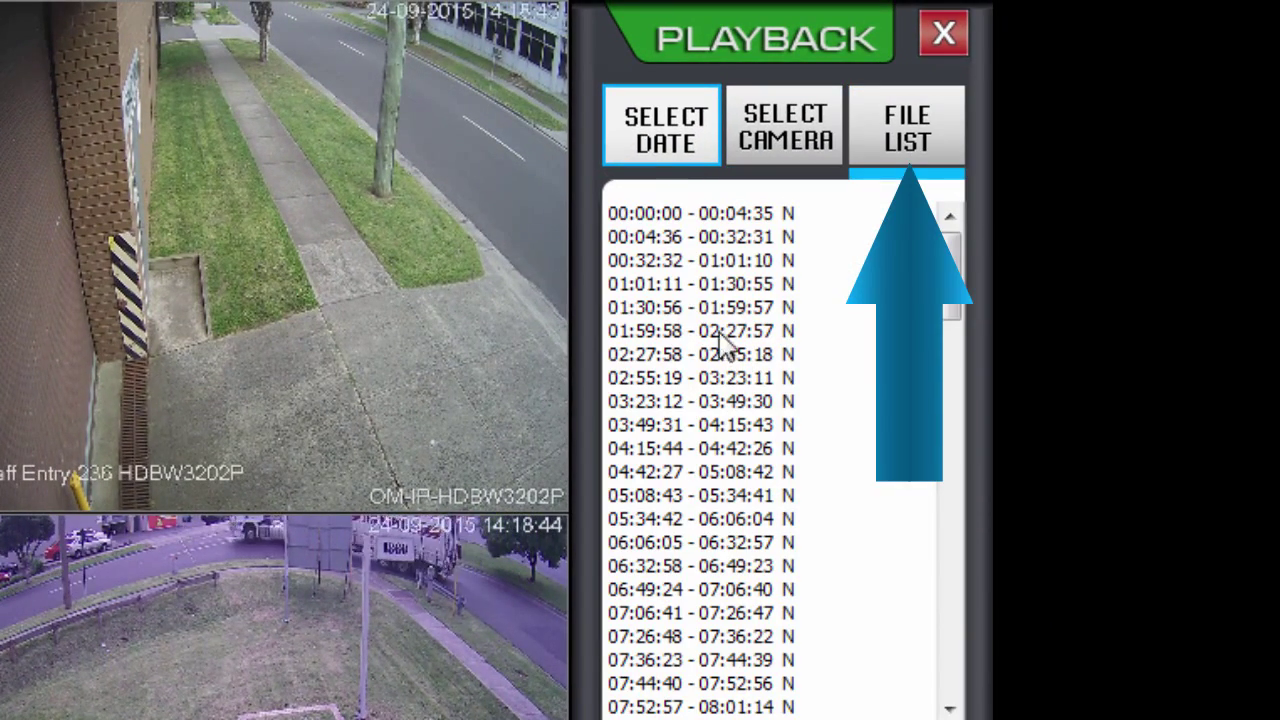
click(651, 332)
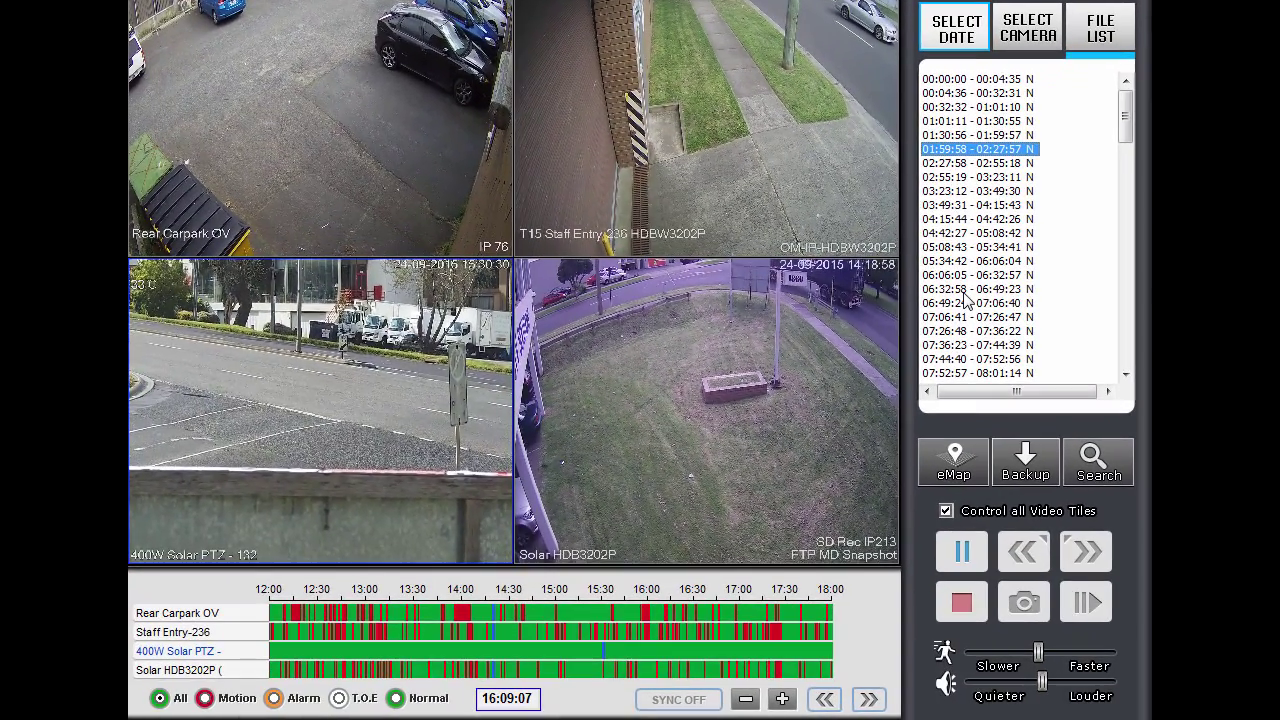
click(954, 289)
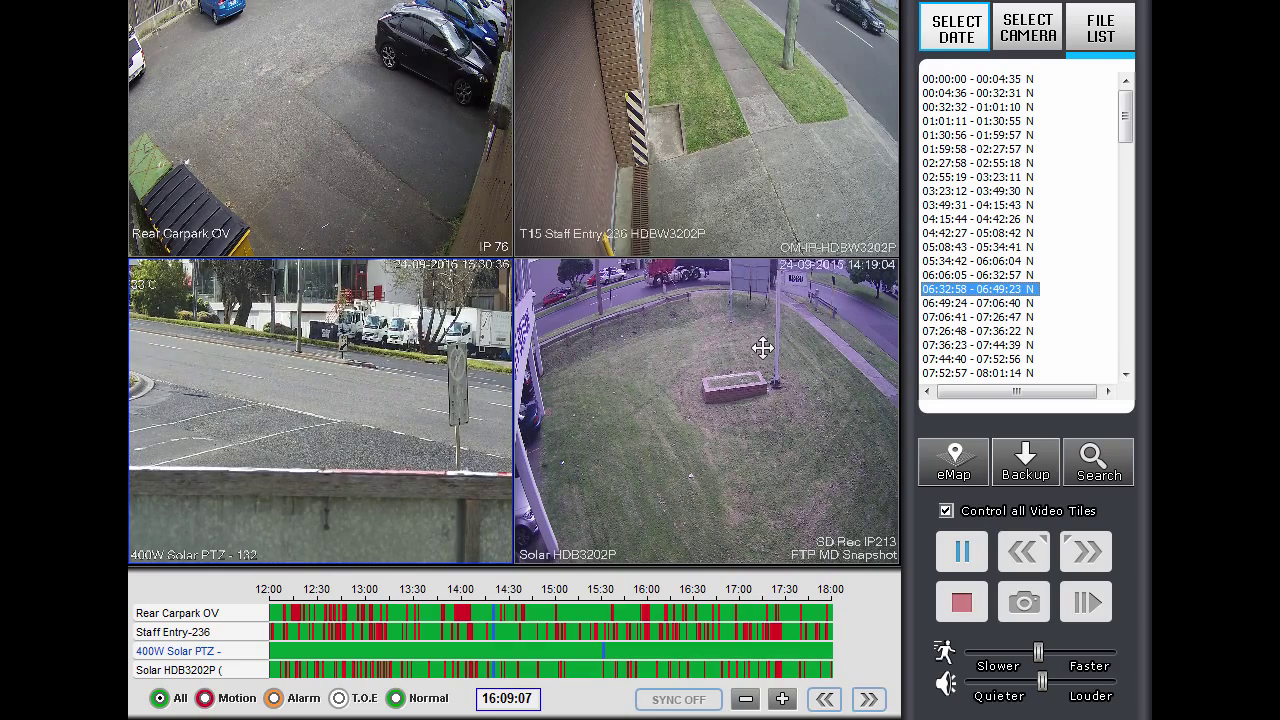
click(814, 334)
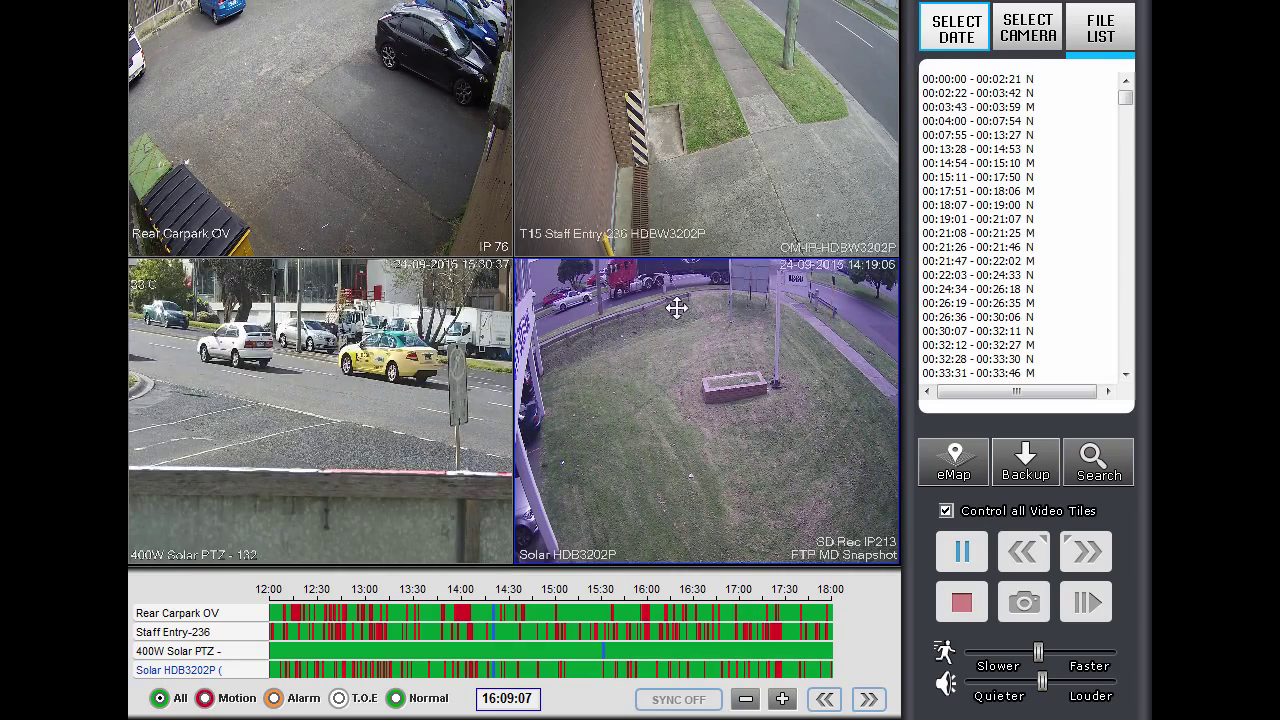
double_click(970, 247)
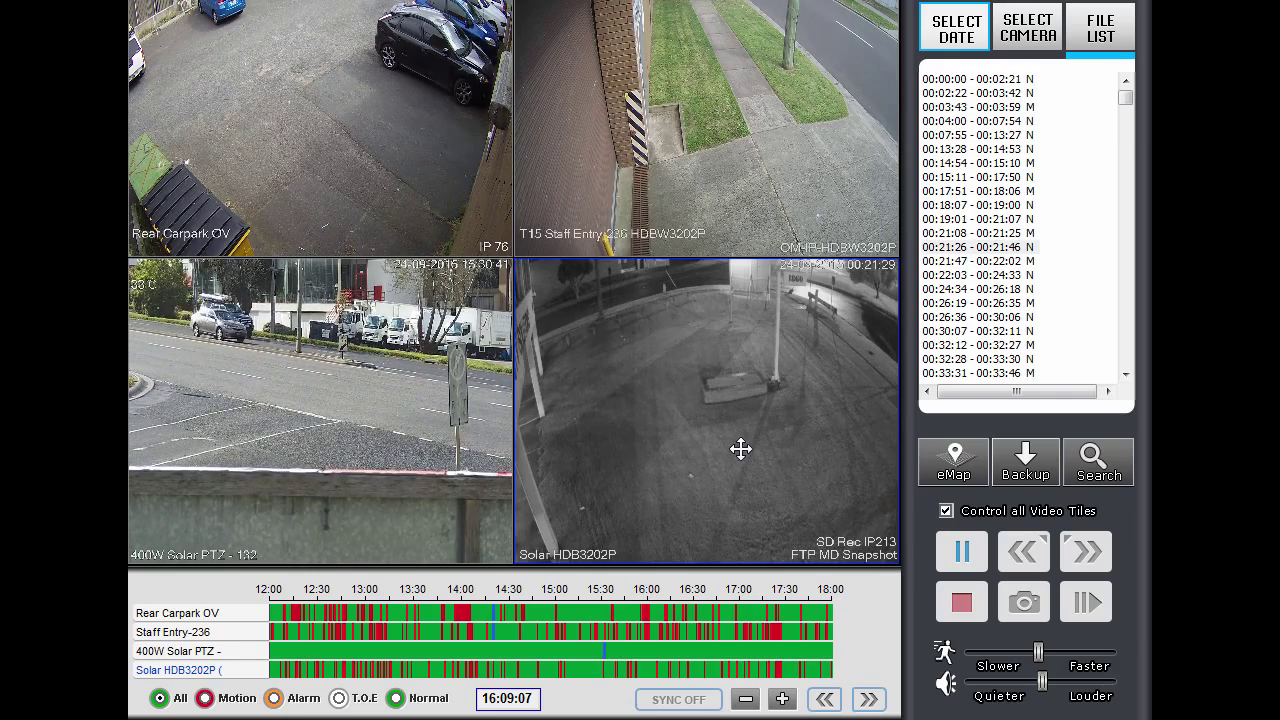
click(952, 334)
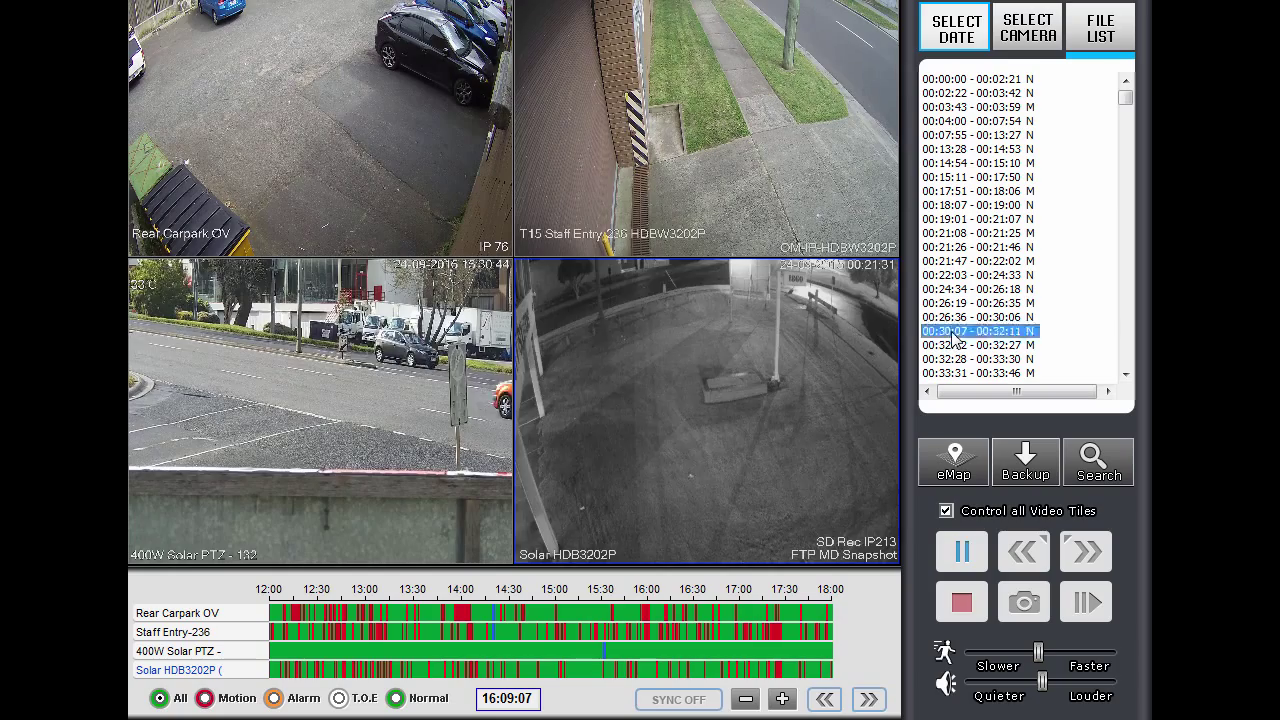
- Play the 00:32:28 – 00:33:30 recording, then the 00:13:28 – 00:14:53 recording
double_click(955, 359)
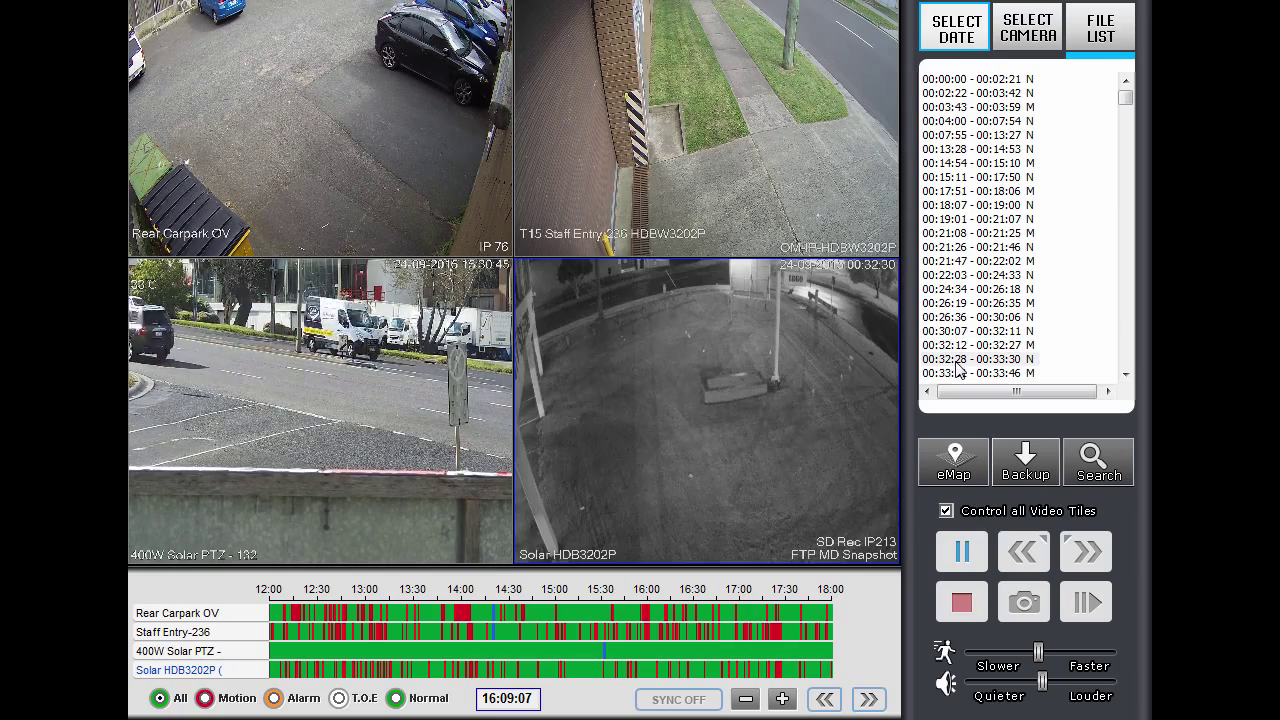
double_click(966, 153)
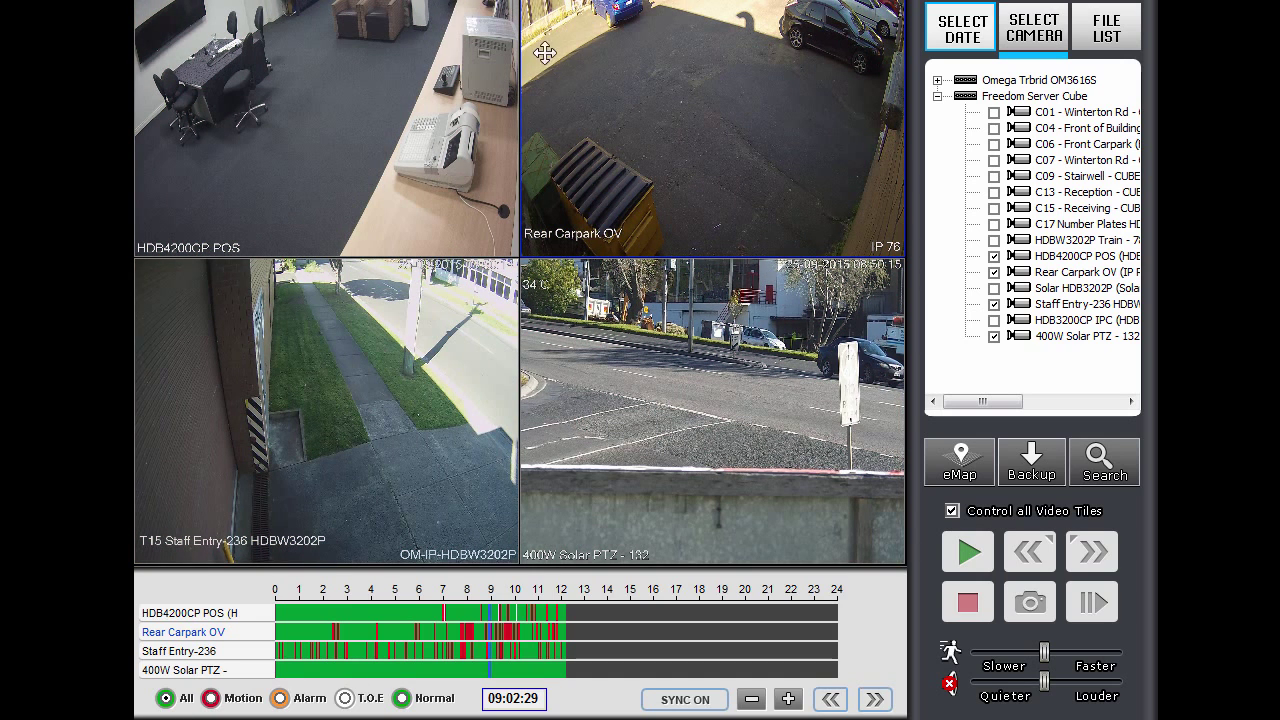
- Zoom the recording timeline from the whole day down to the 10:00–11:00 hour
right_click(751, 86)
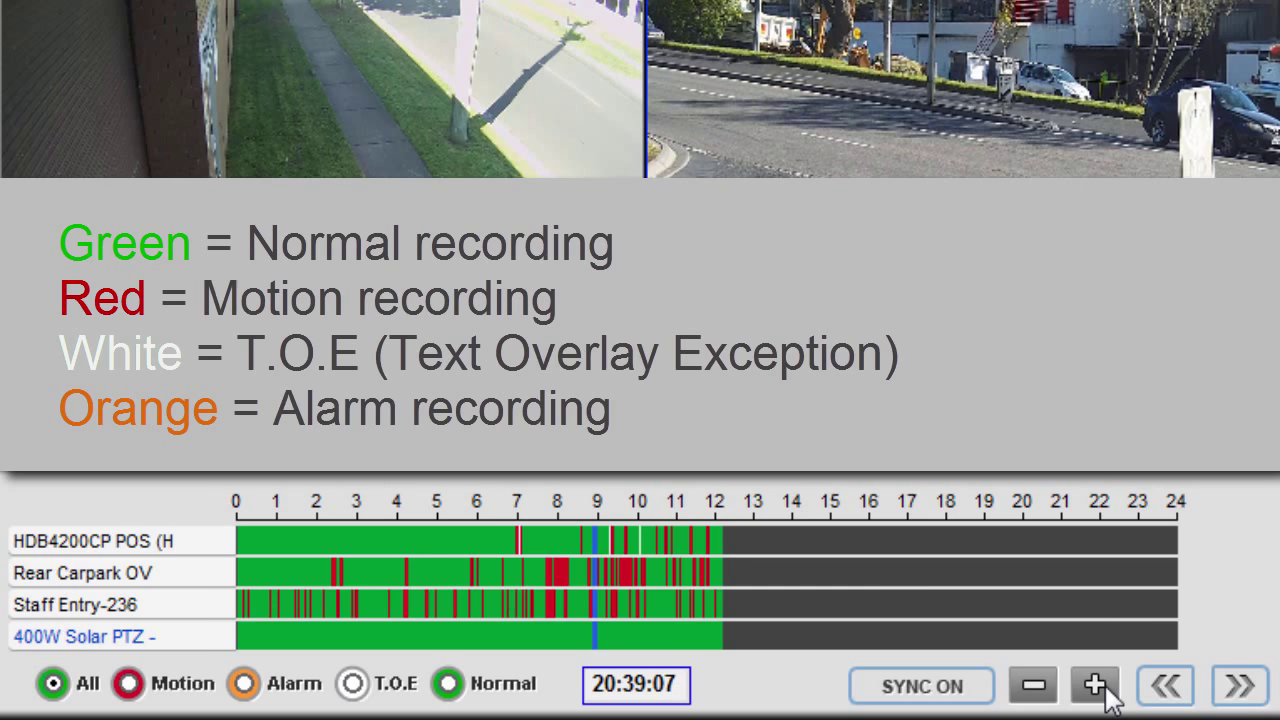
click(1095, 685)
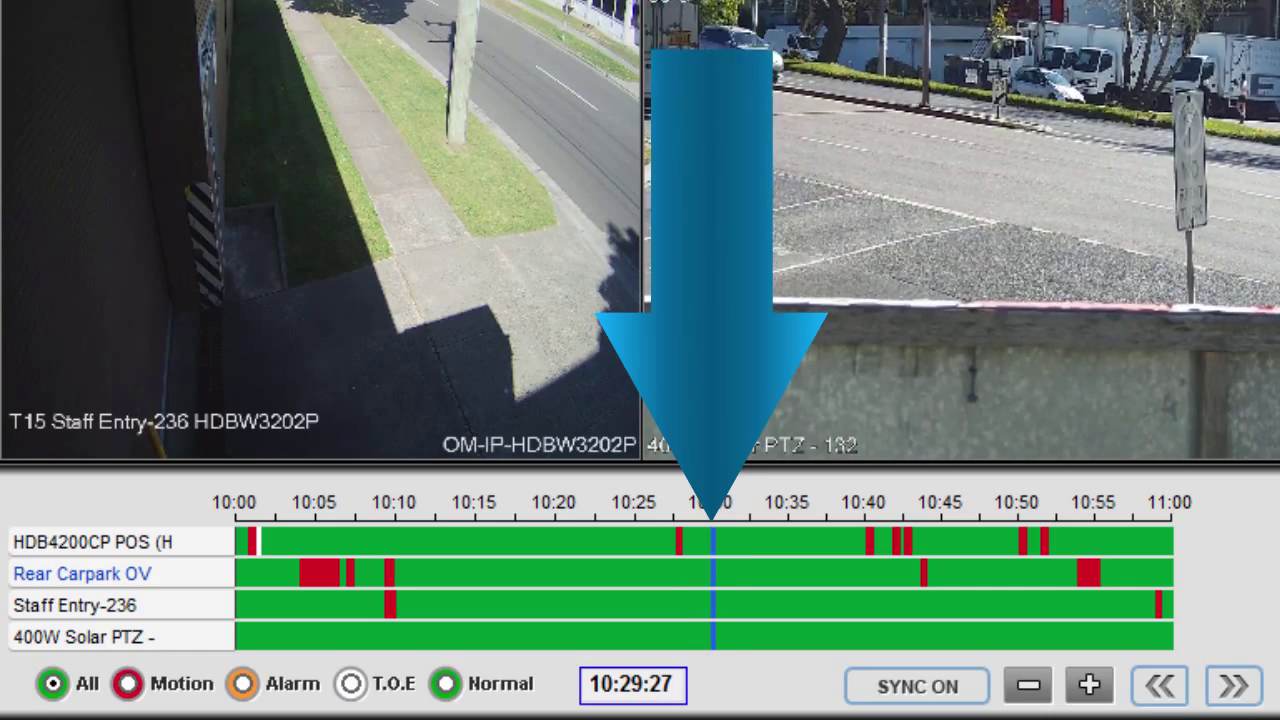
- Jump all cameras to about 10:20–10:30 on the timeline and select the 400W Solar PTZ tile
click(712, 531)
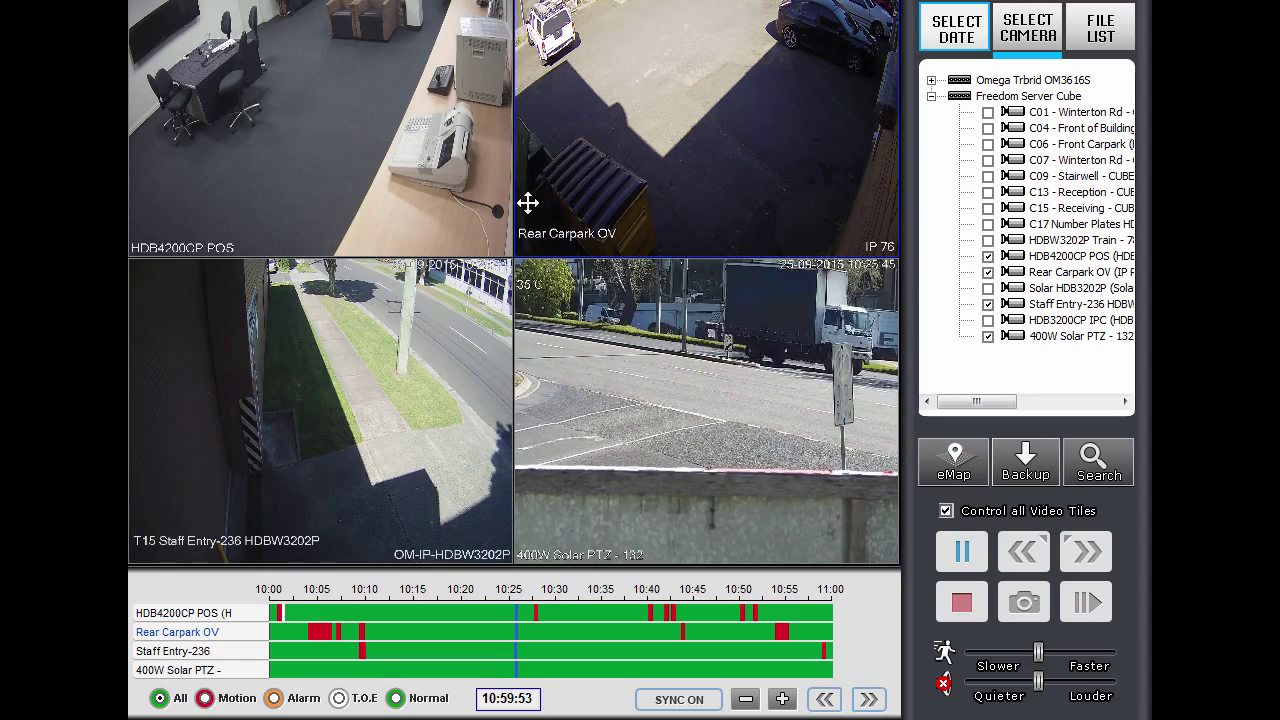
click(540, 470)
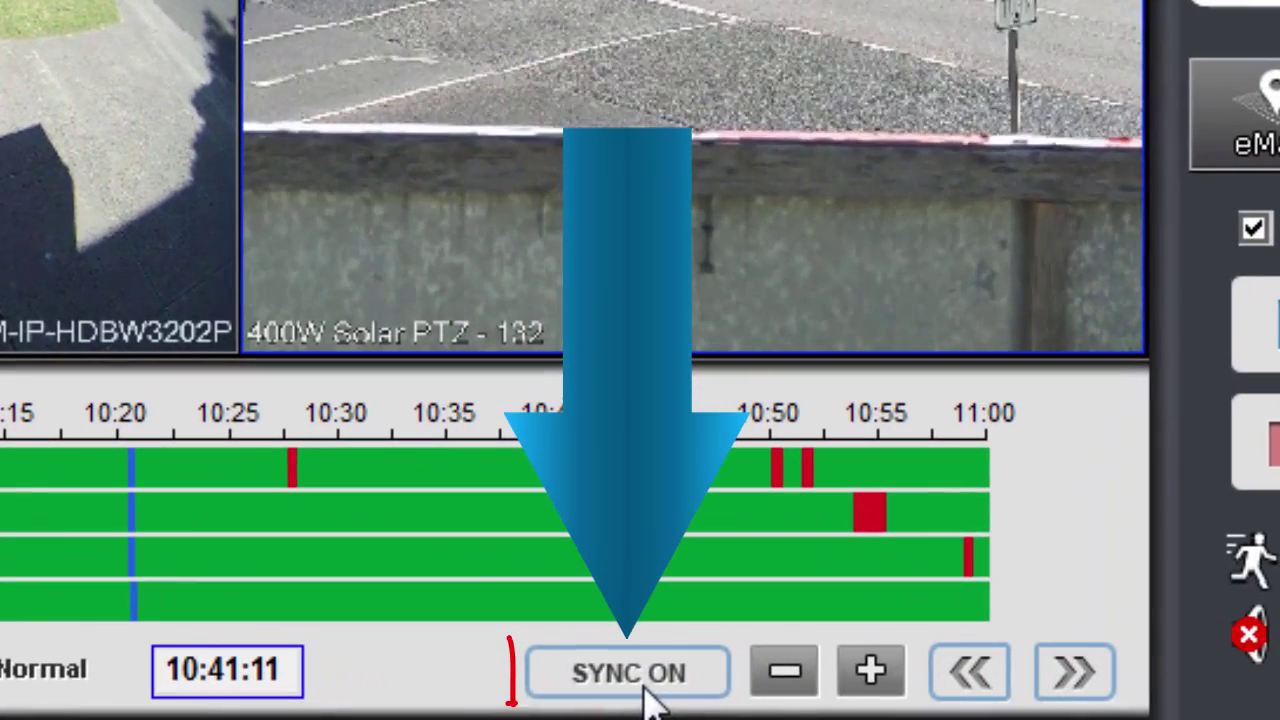
- Turn SYNC OFF and jump only the 400W Solar PTZ to about 10:35
click(703, 708)
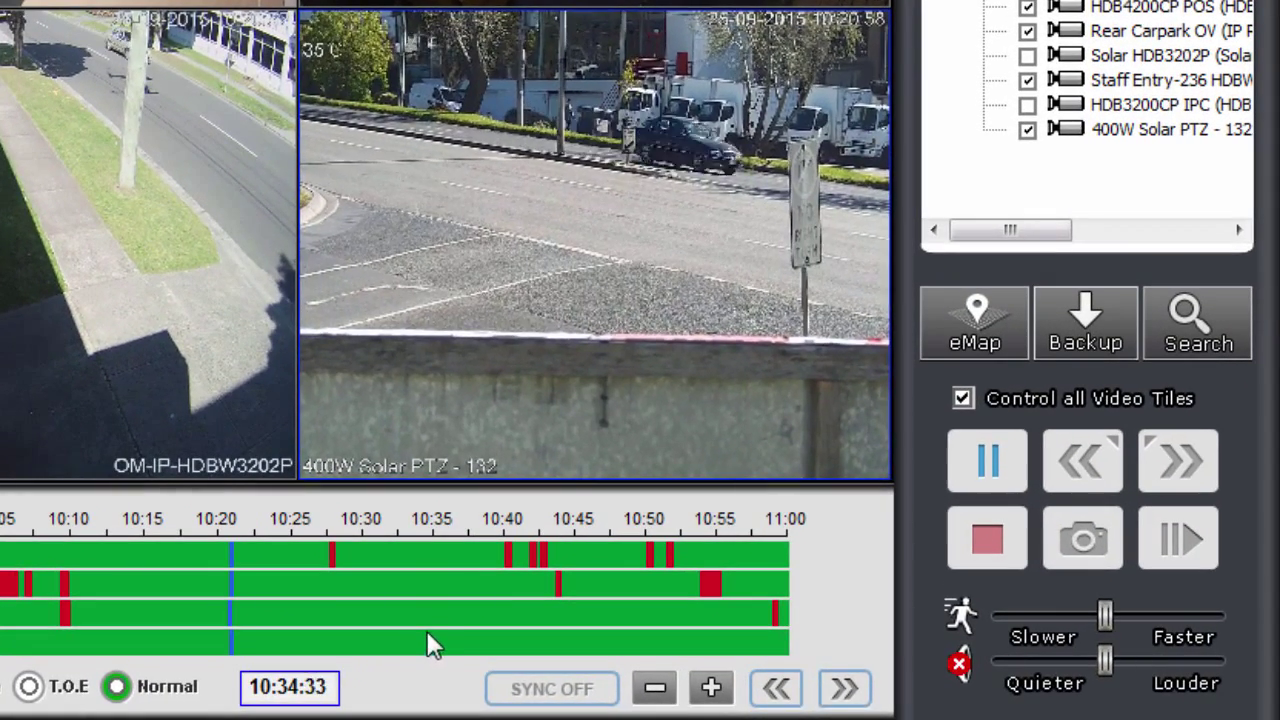
click(600, 670)
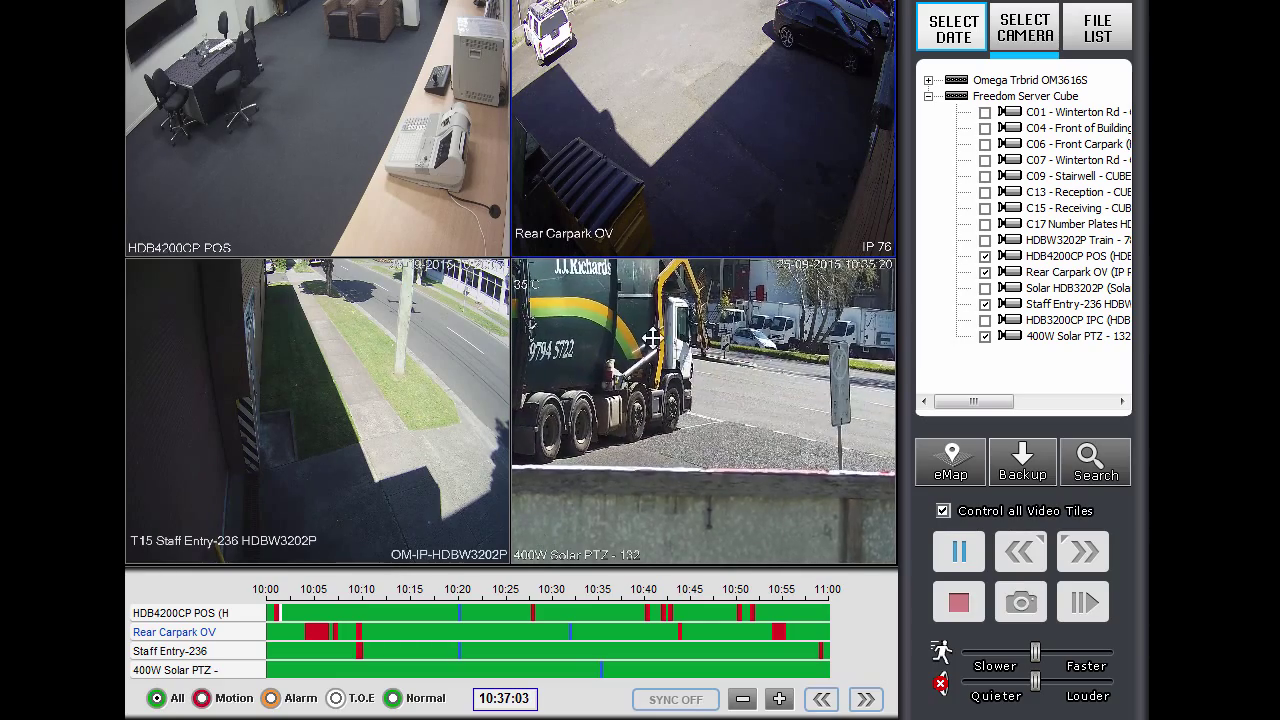
click(714, 466)
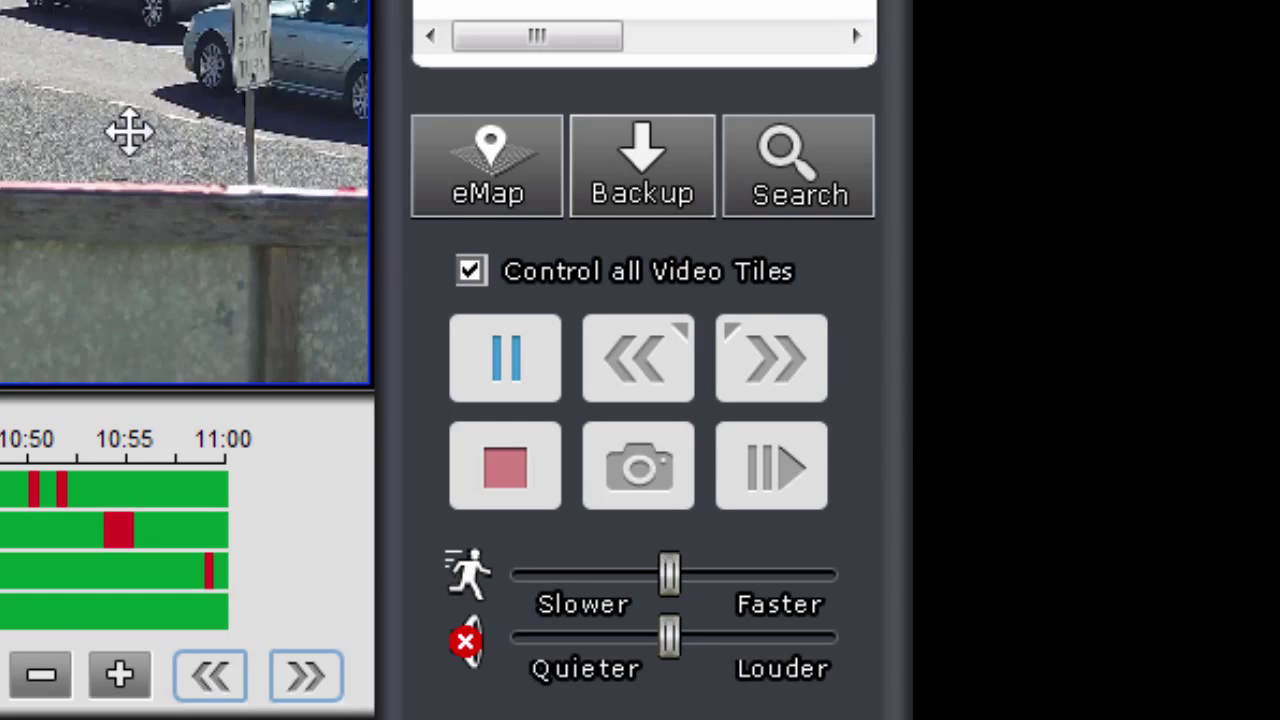
- Uncheck Control all Video Tiles and pause just the 400W Solar PTZ tile
click(470, 271)
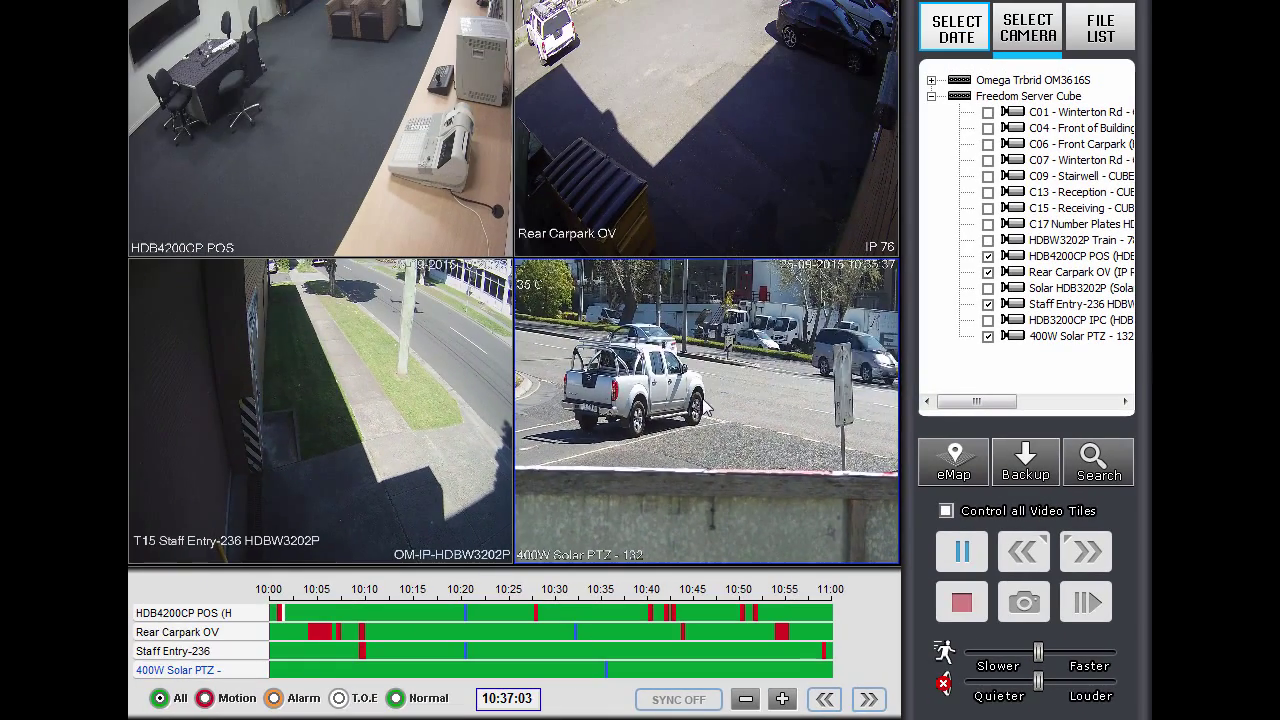
click(849, 363)
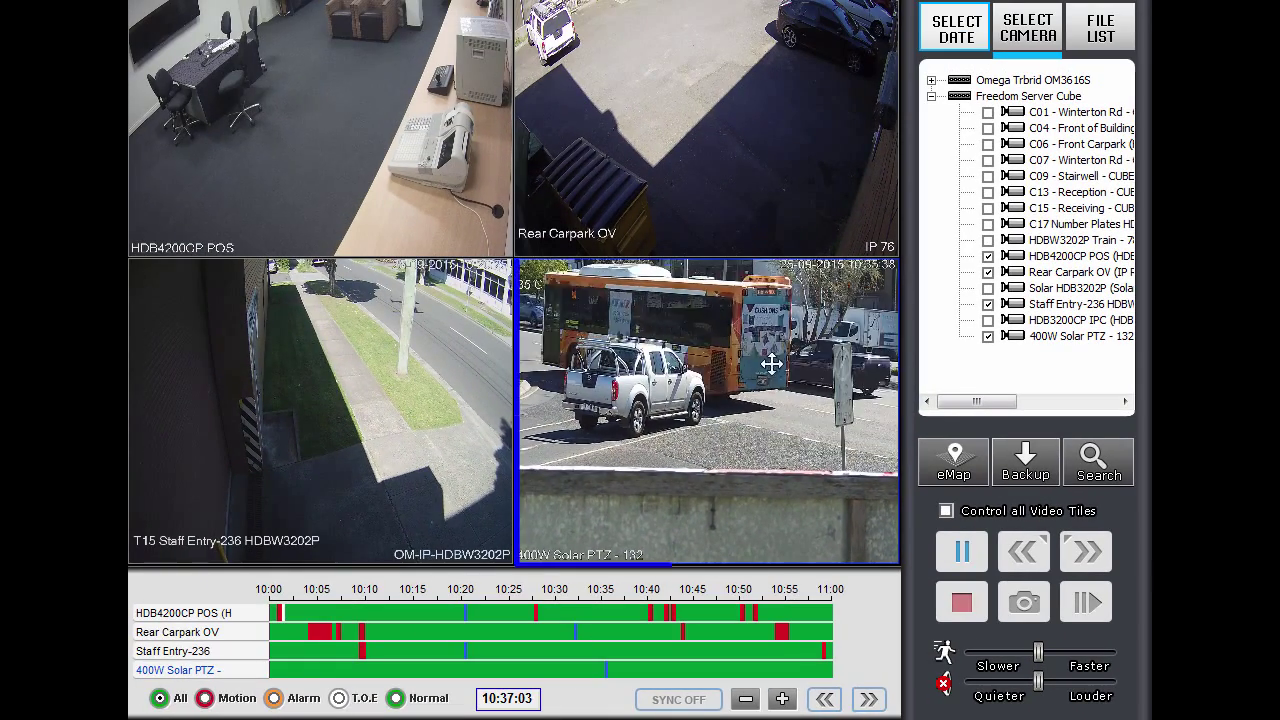
click(962, 553)
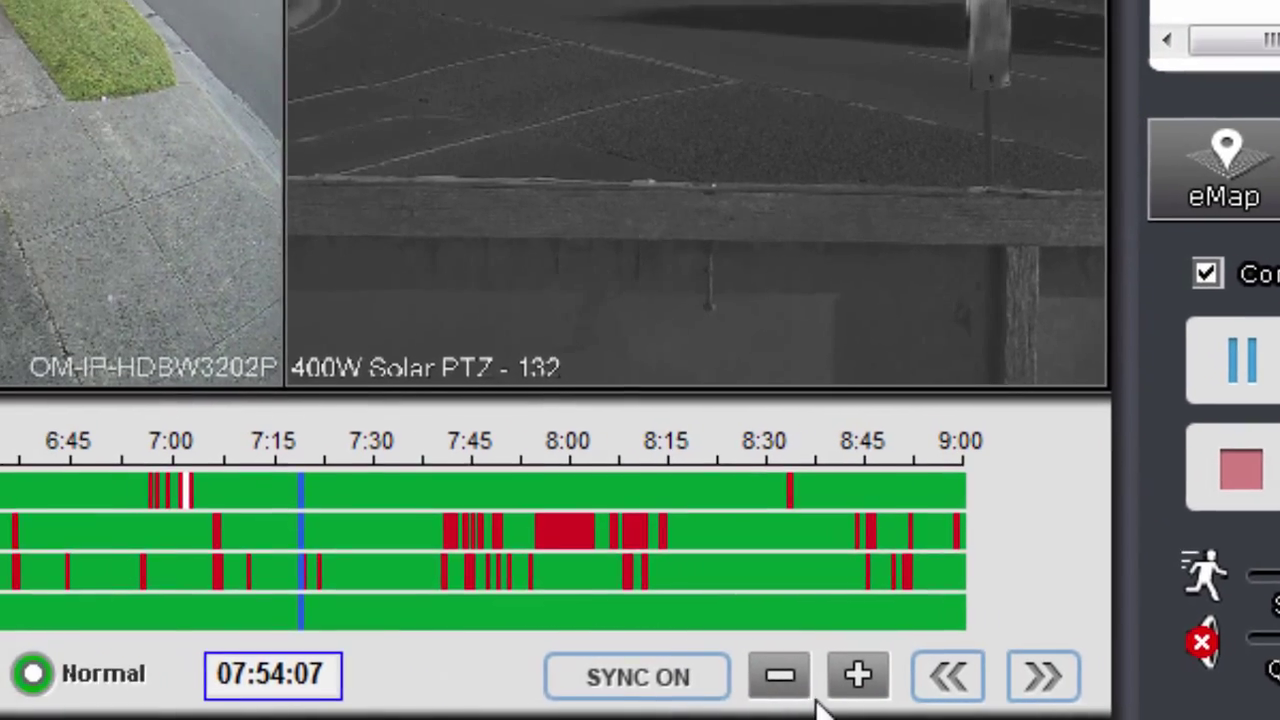
- Zoom the playback timeline out to show the full 0–24 hour day
click(545, 673)
click(545, 673)
click(986, 680)
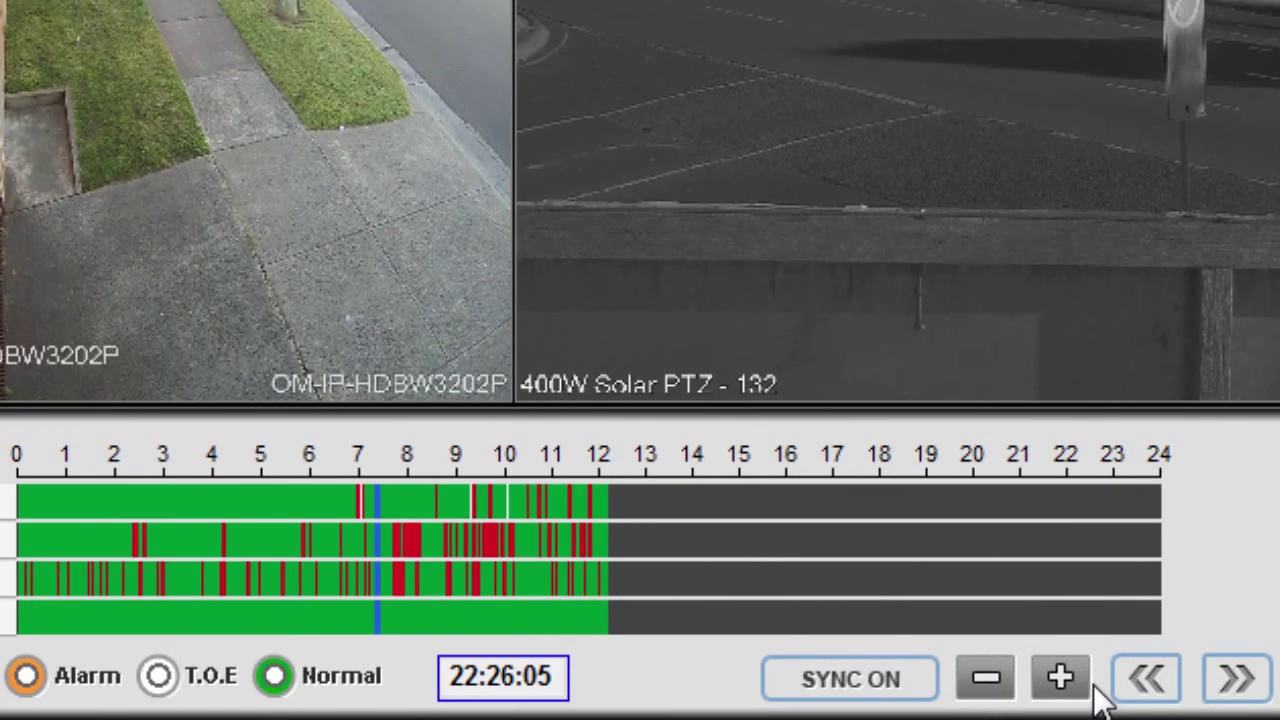
- Zoom the timeline in to the 7:00–8:00 hour, then page forward to 8:00–9:00
click(1061, 680)
click(1061, 680)
click(1061, 680)
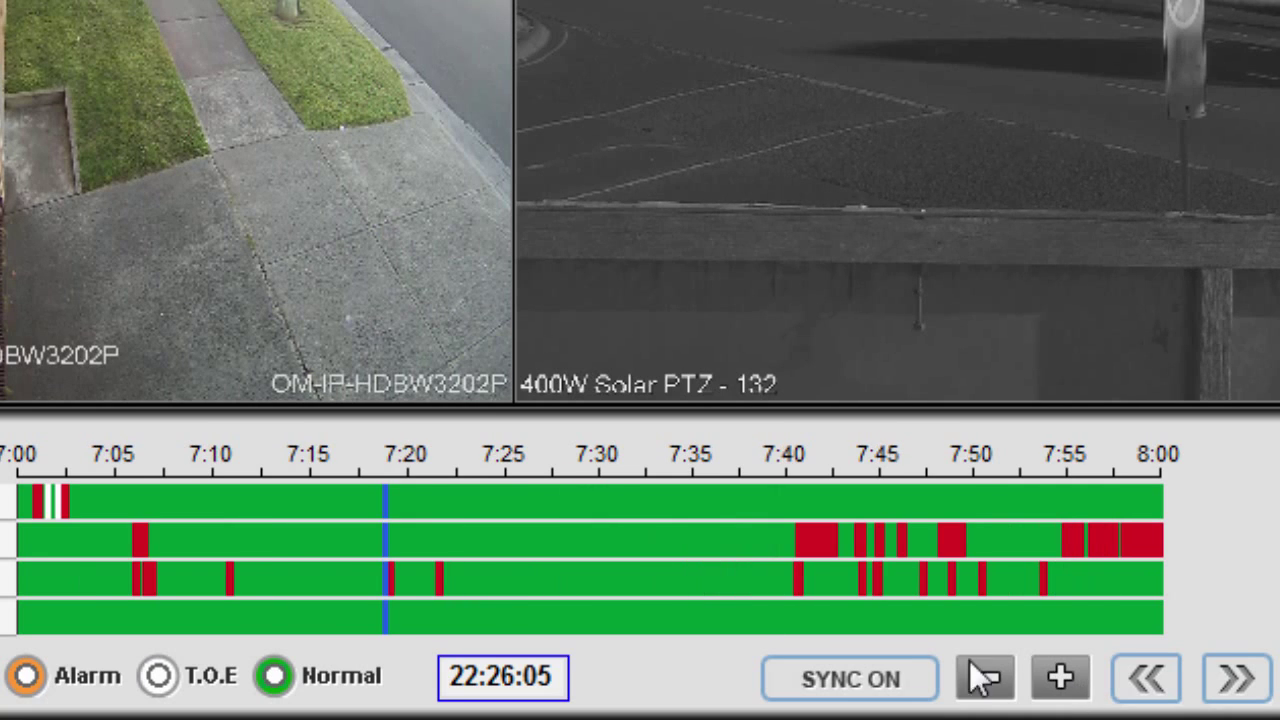
click(1237, 682)
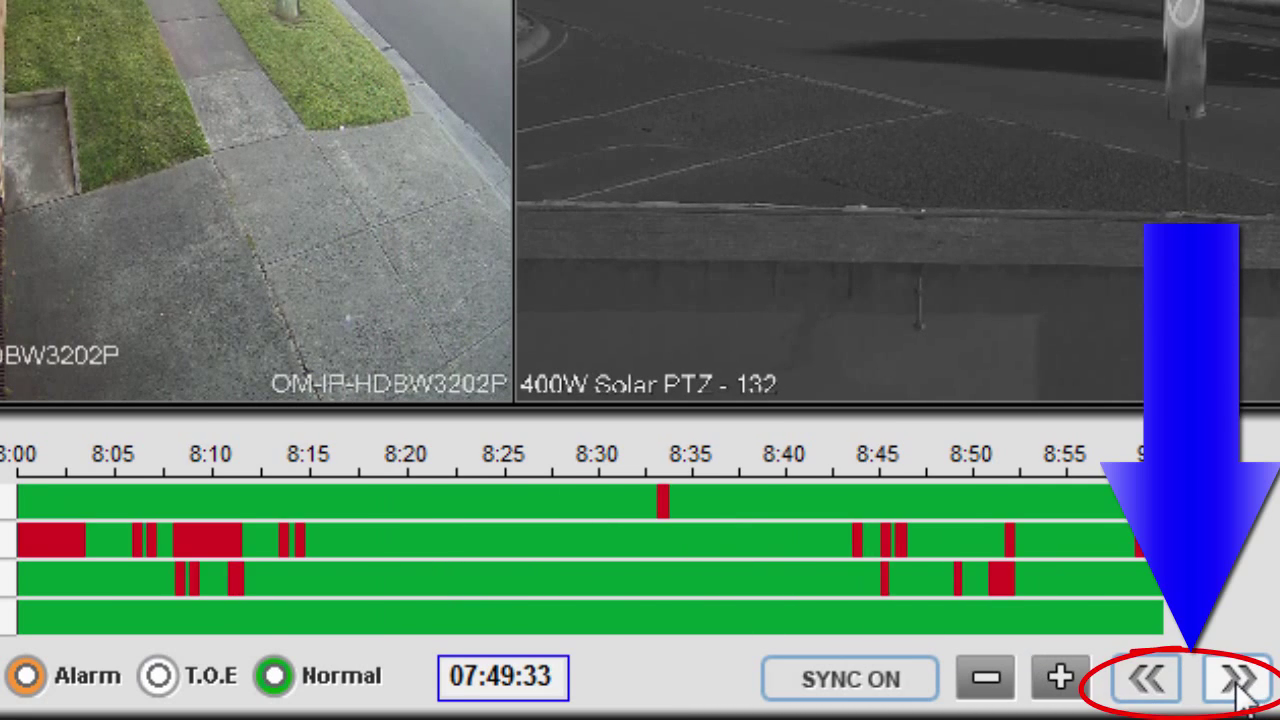
click(1145, 680)
click(1237, 680)
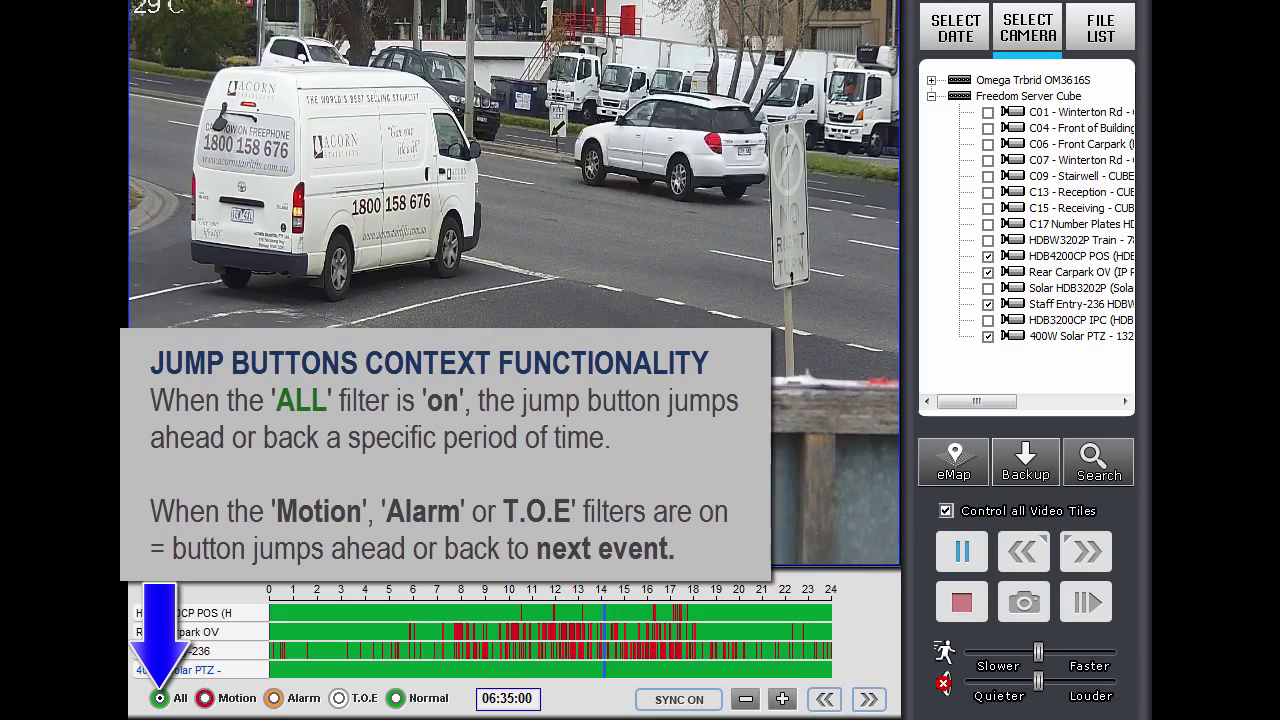
- Set the jump interval to 5 minutes and rewind playback five minutes
click(1022, 551)
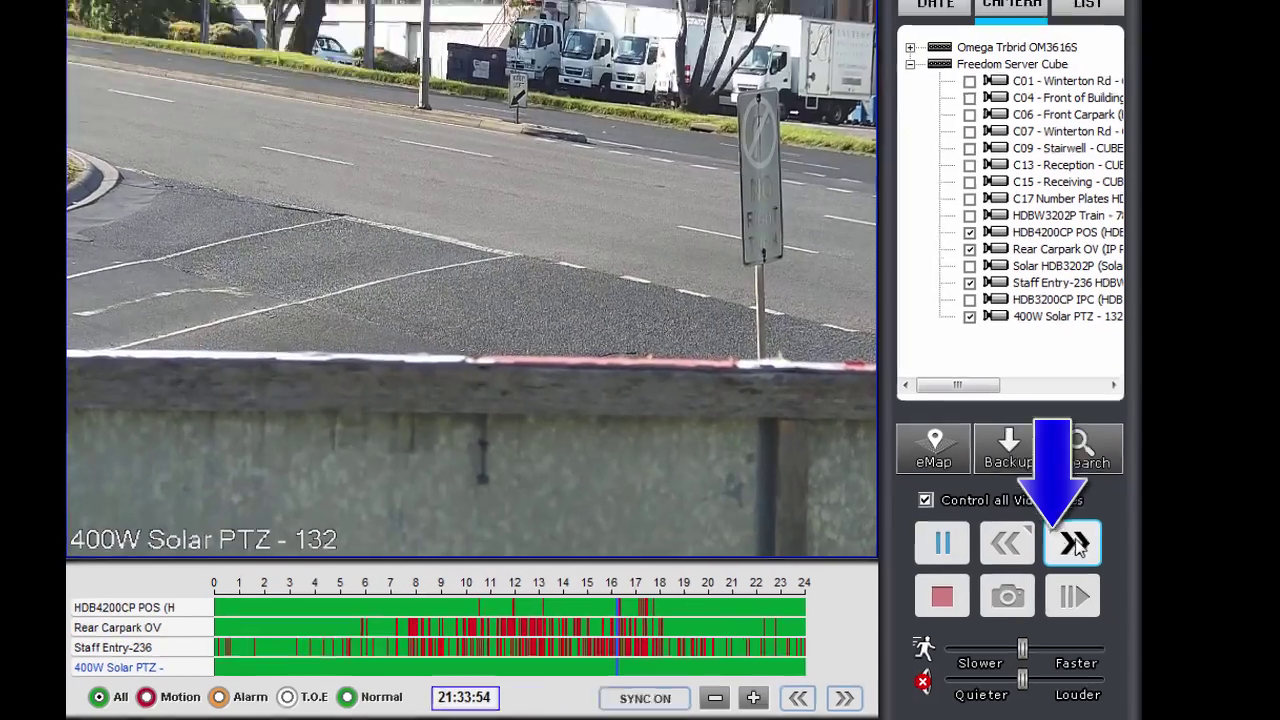
click(1083, 553)
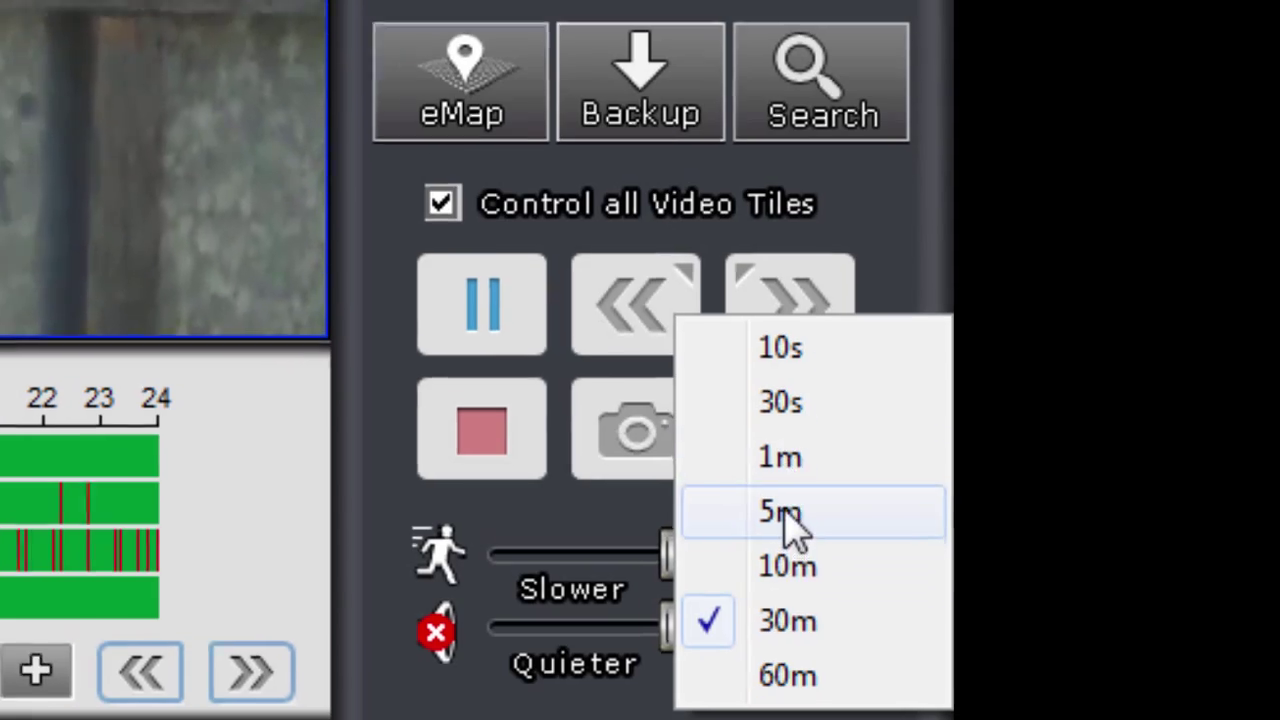
click(782, 505)
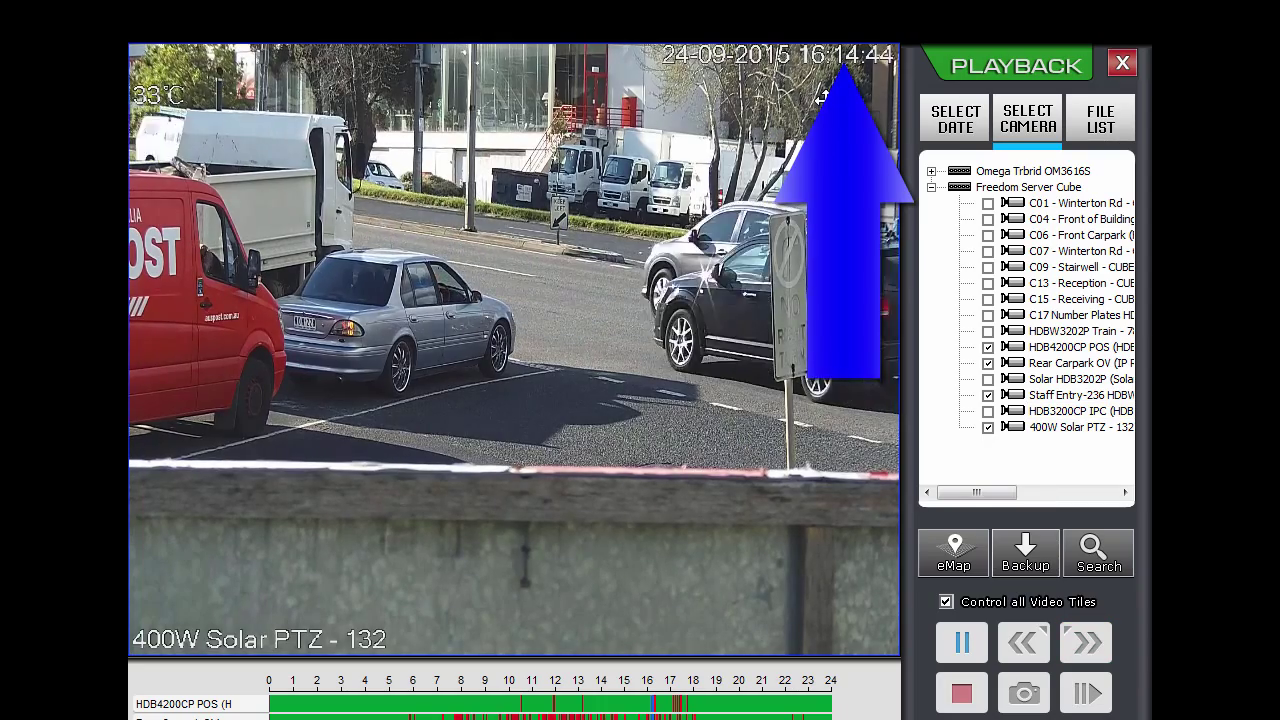
click(1023, 643)
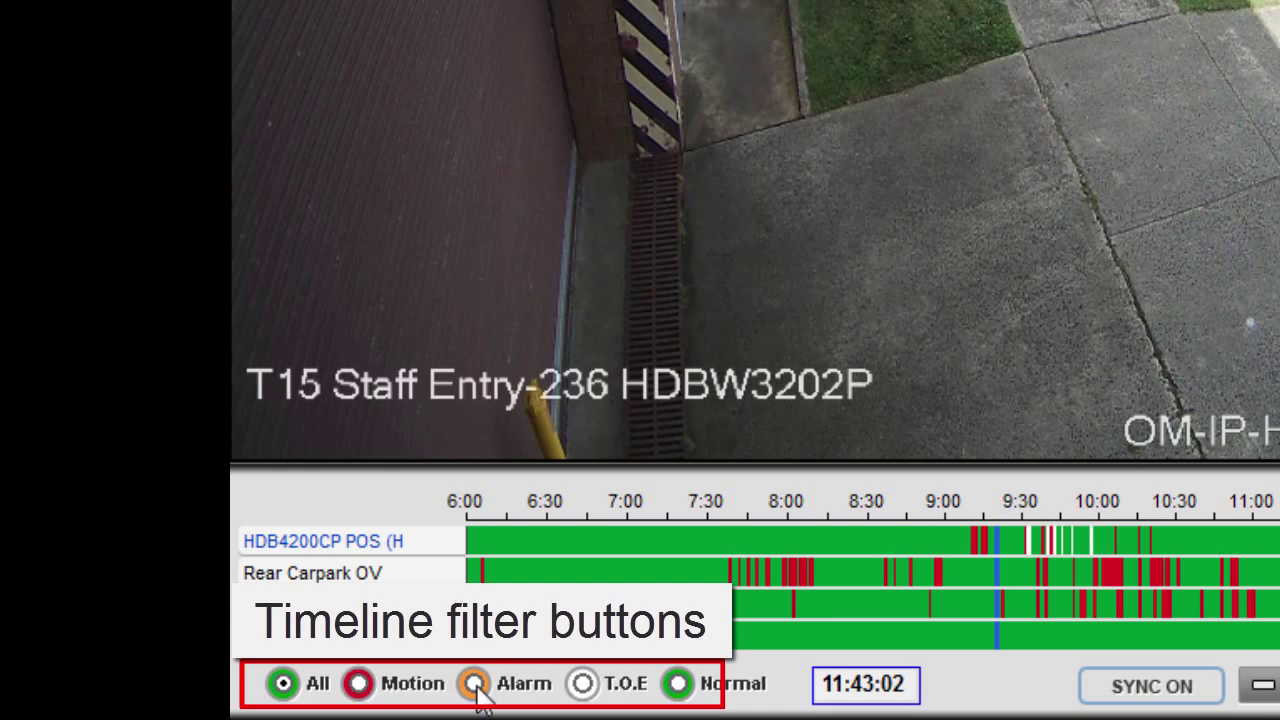
- Filter the timeline to show only Motion events
click(755, 640)
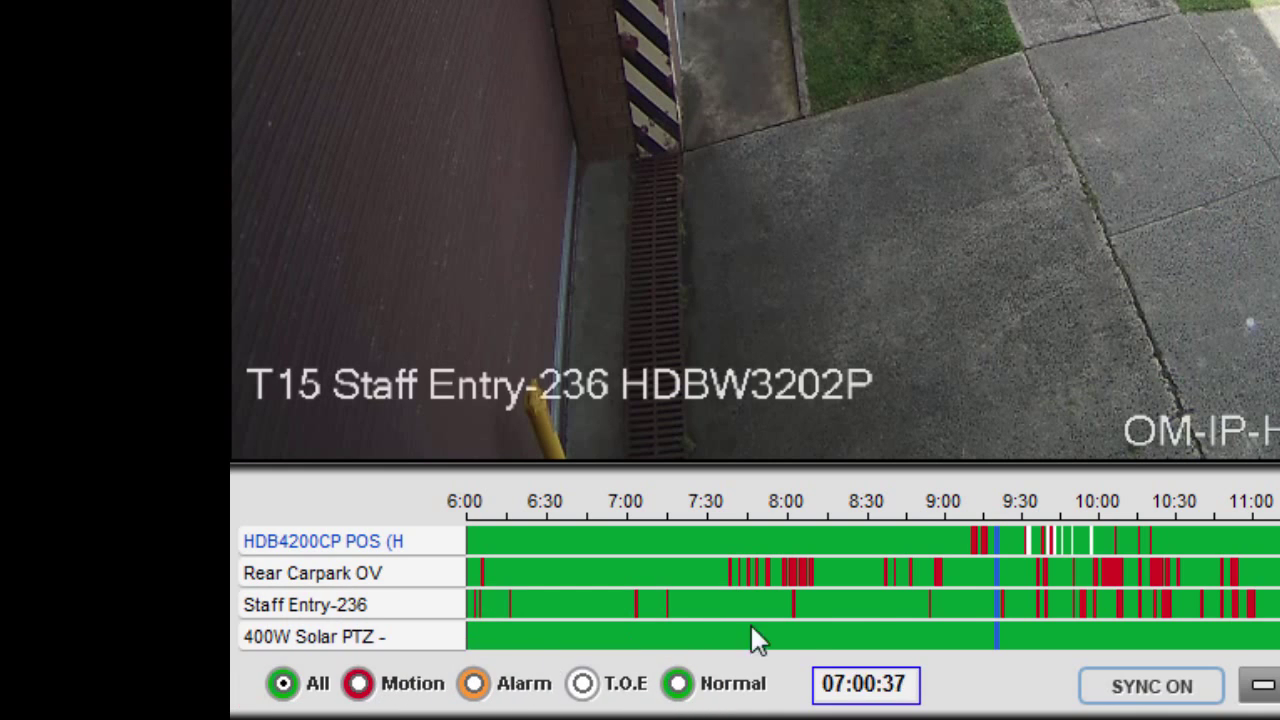
click(982, 578)
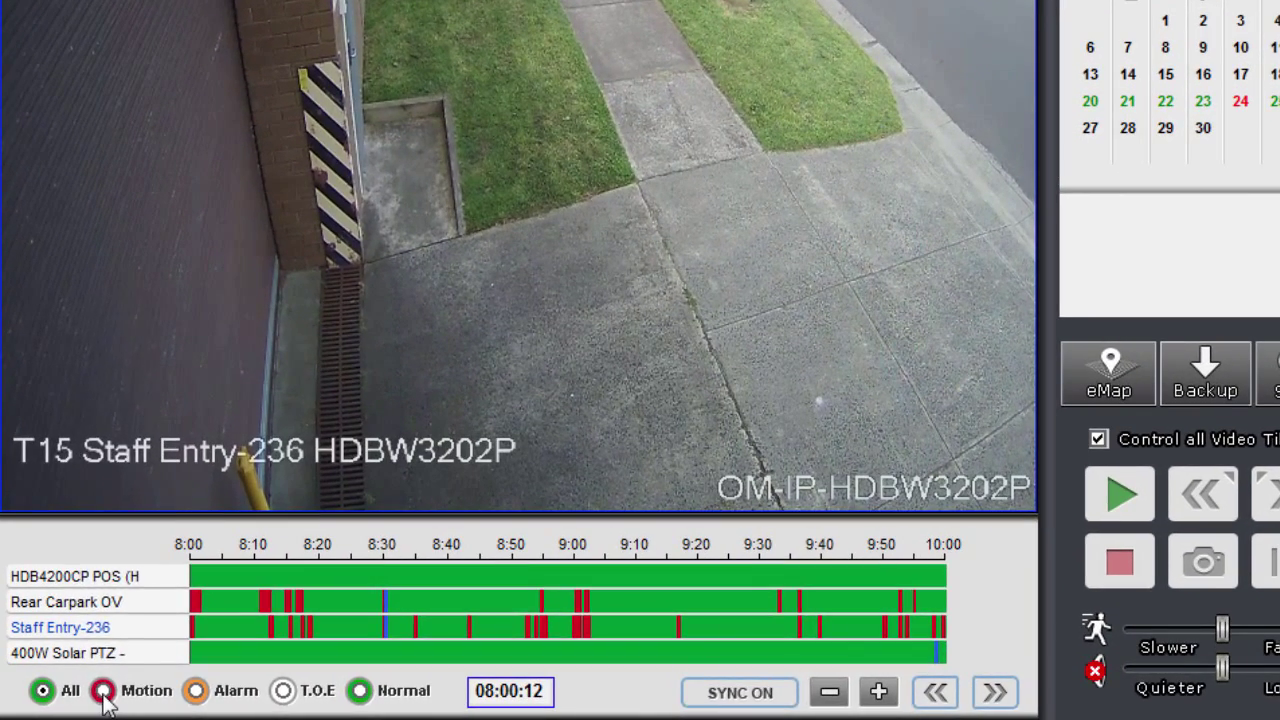
click(231, 699)
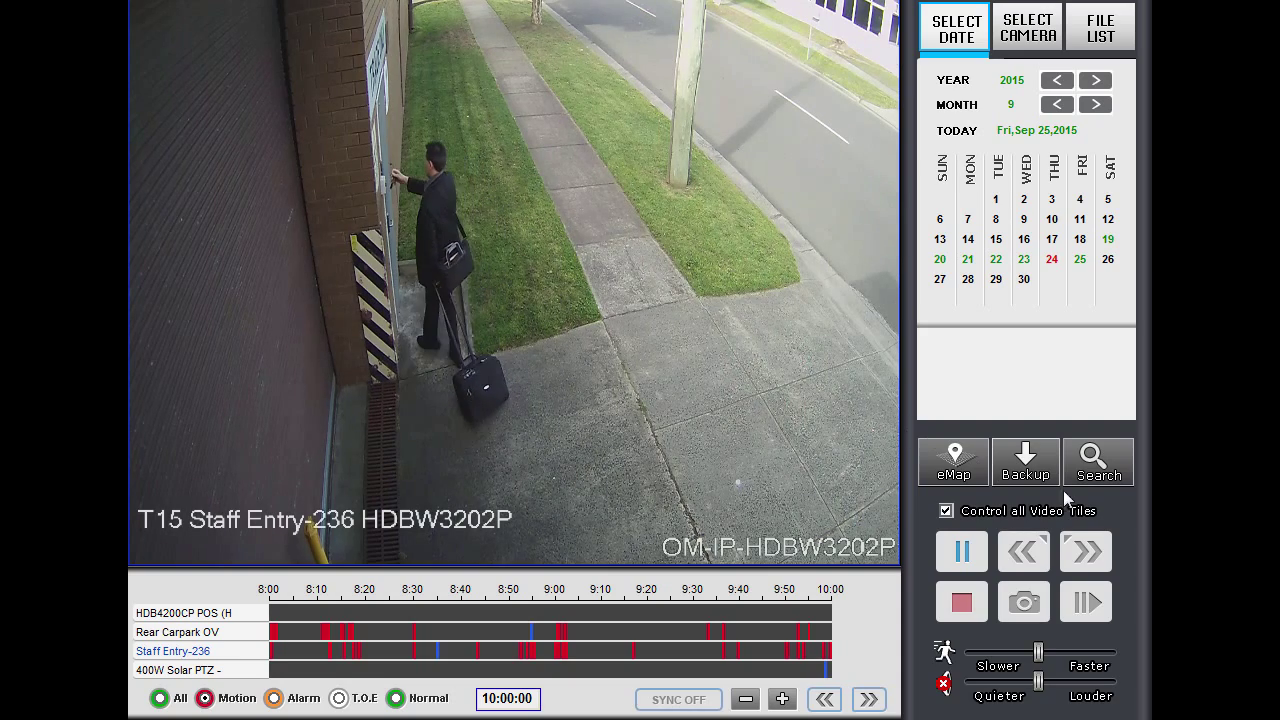
- Step forward and back between motion events on Staff Entry, then pause playback
click(1086, 551)
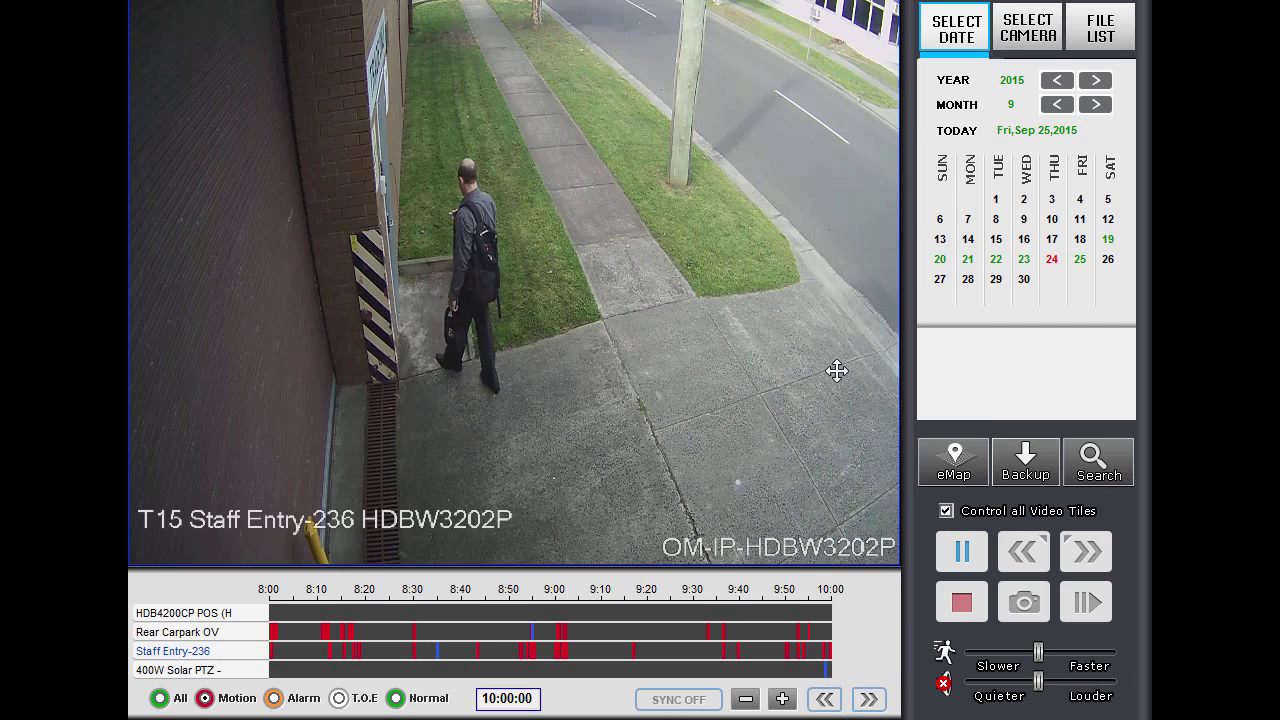
click(1030, 556)
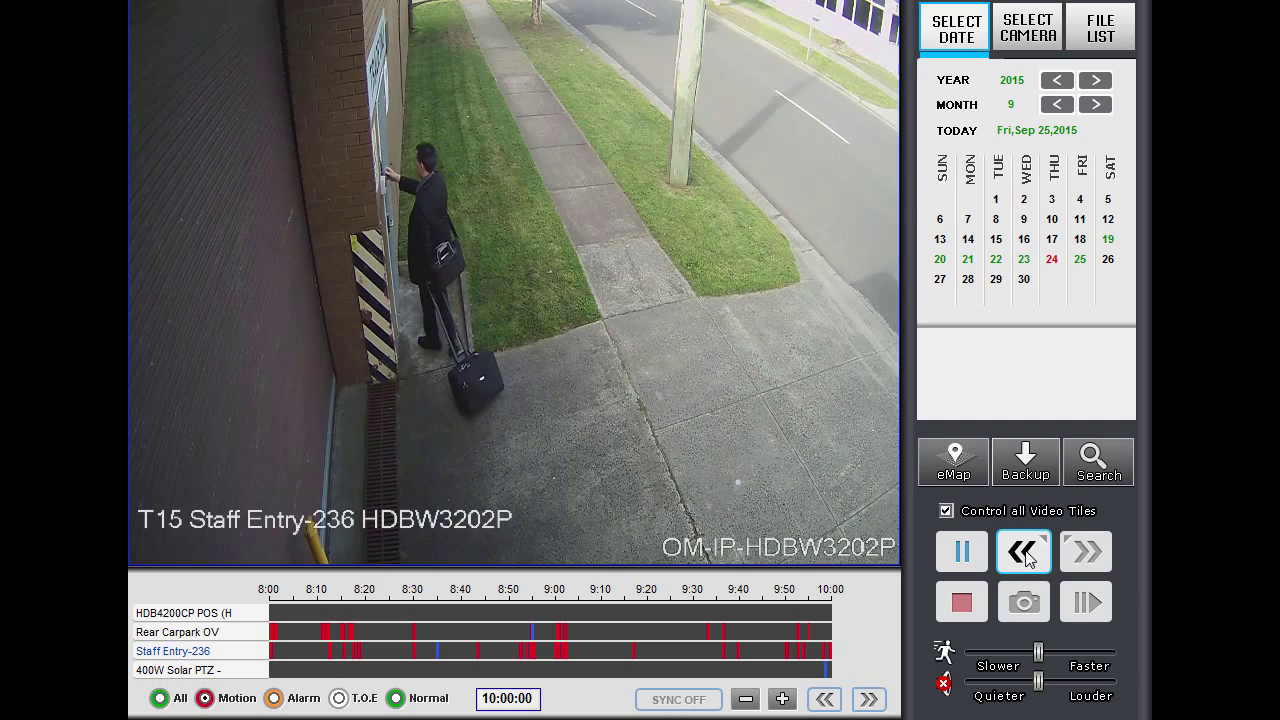
click(1087, 553)
click(1022, 552)
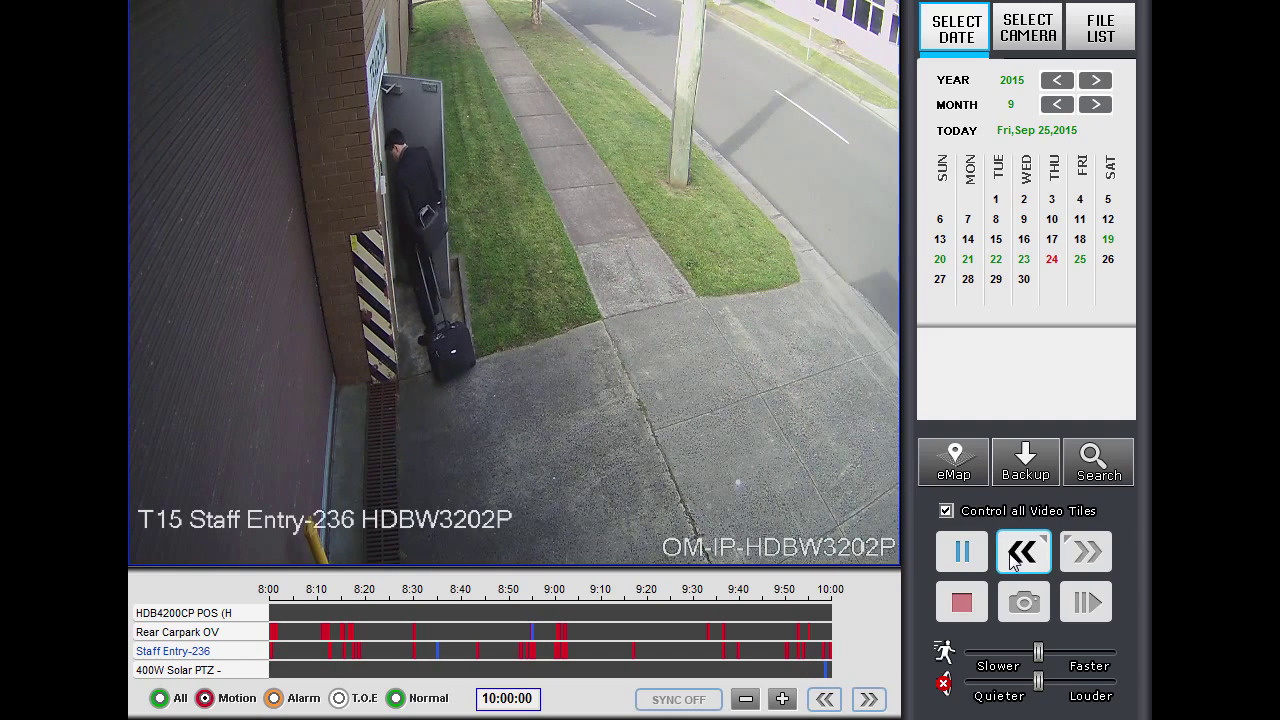
click(1087, 552)
click(965, 554)
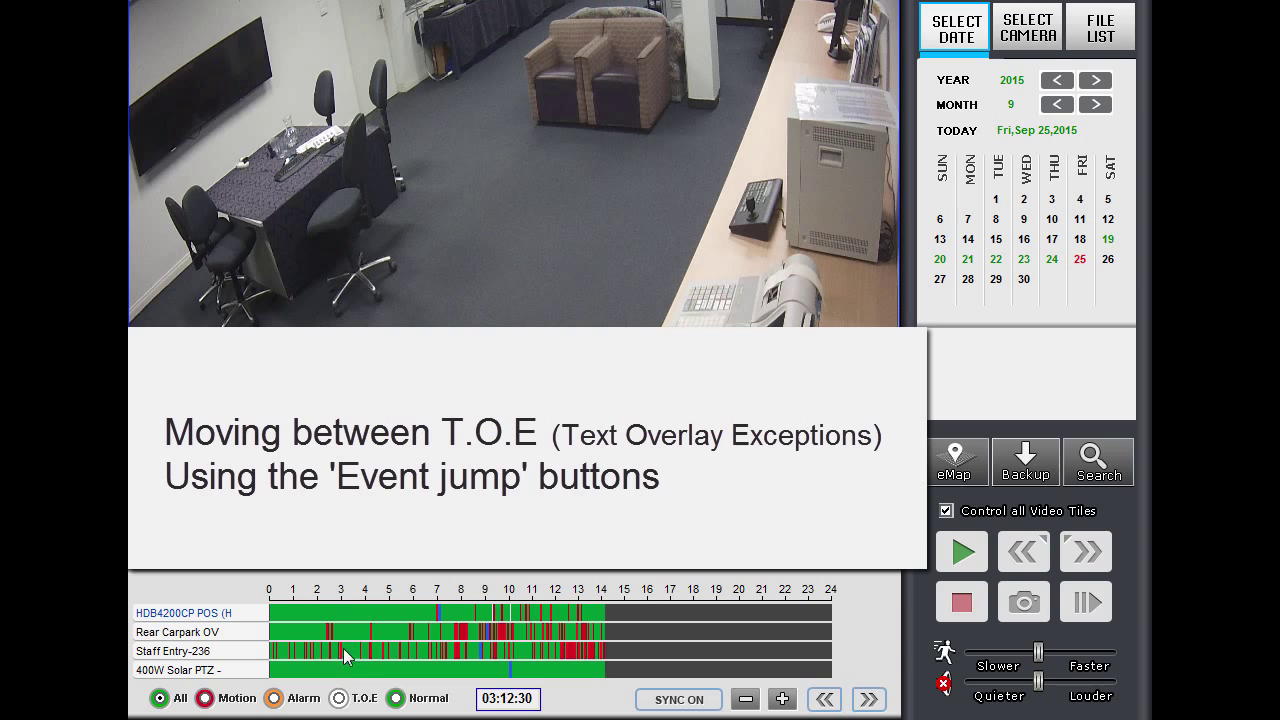
- Filter to T.O.E events, play from the first mark, and step through POS receipt events
click(340, 700)
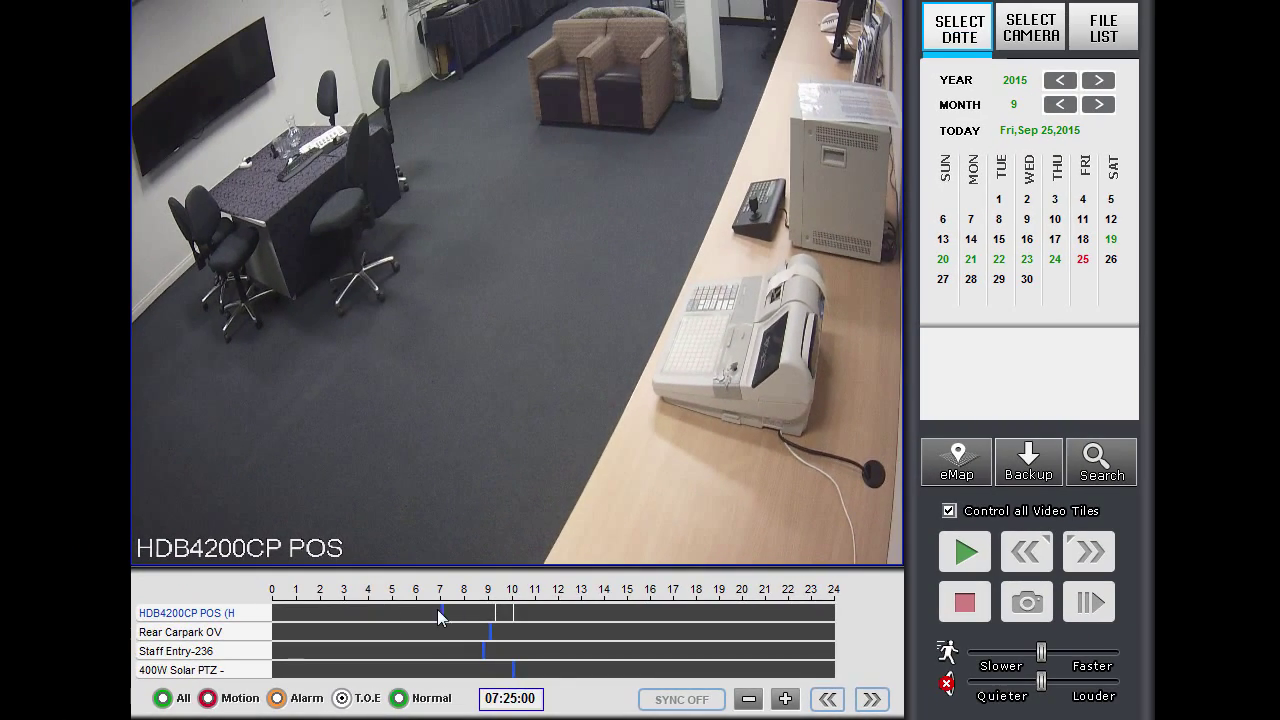
click(443, 614)
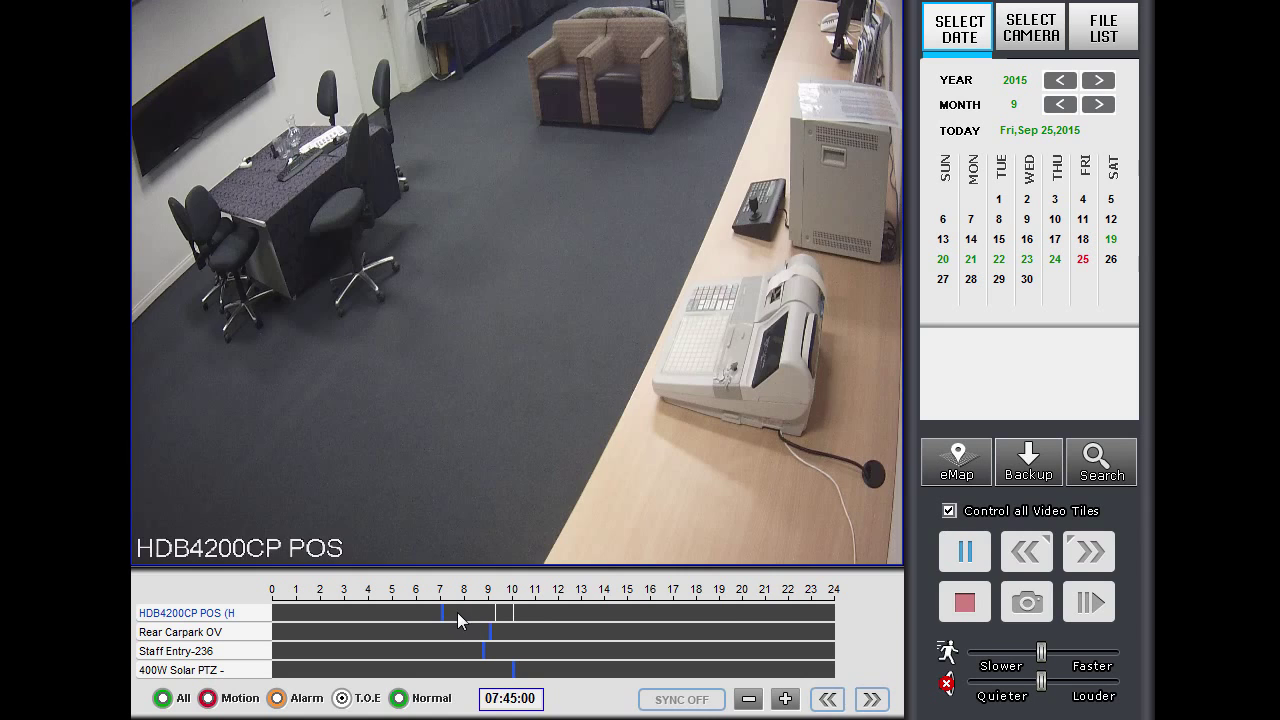
click(1090, 566)
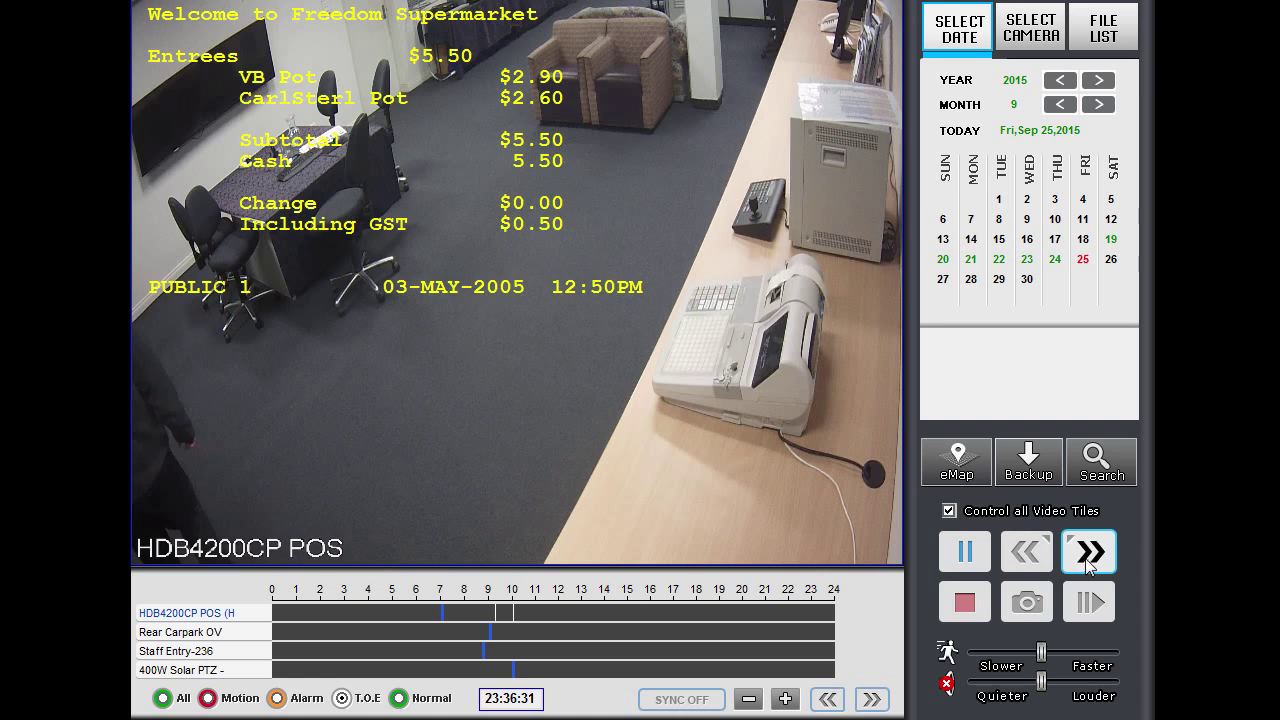
click(1027, 551)
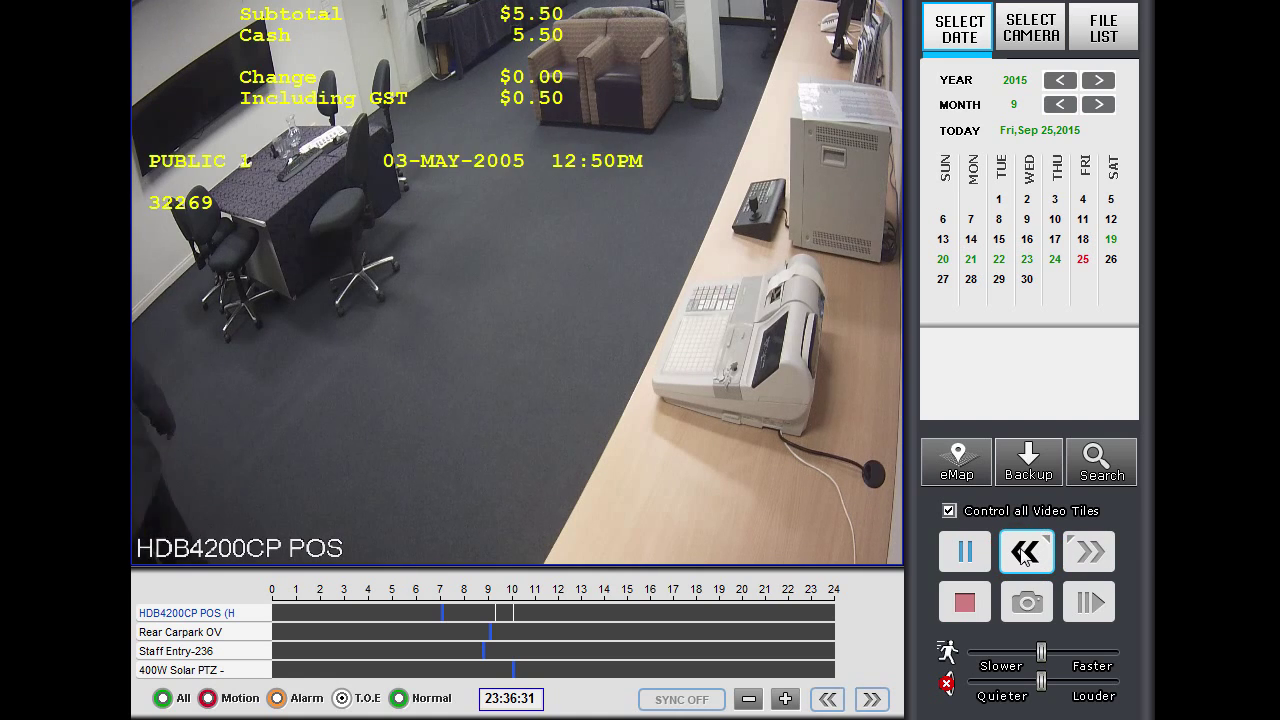
click(965, 551)
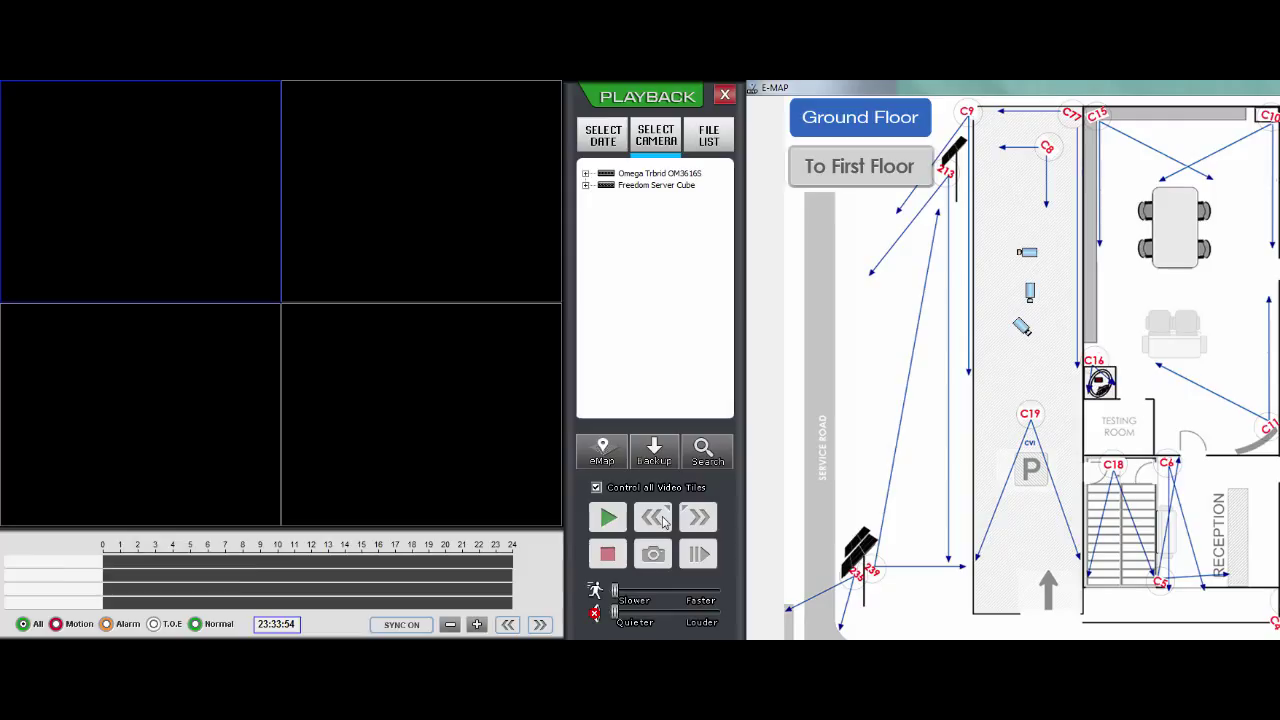
- Play the Rear Carpark OV and Staff Entry-236 recordings chosen on the eMap
click(664, 520)
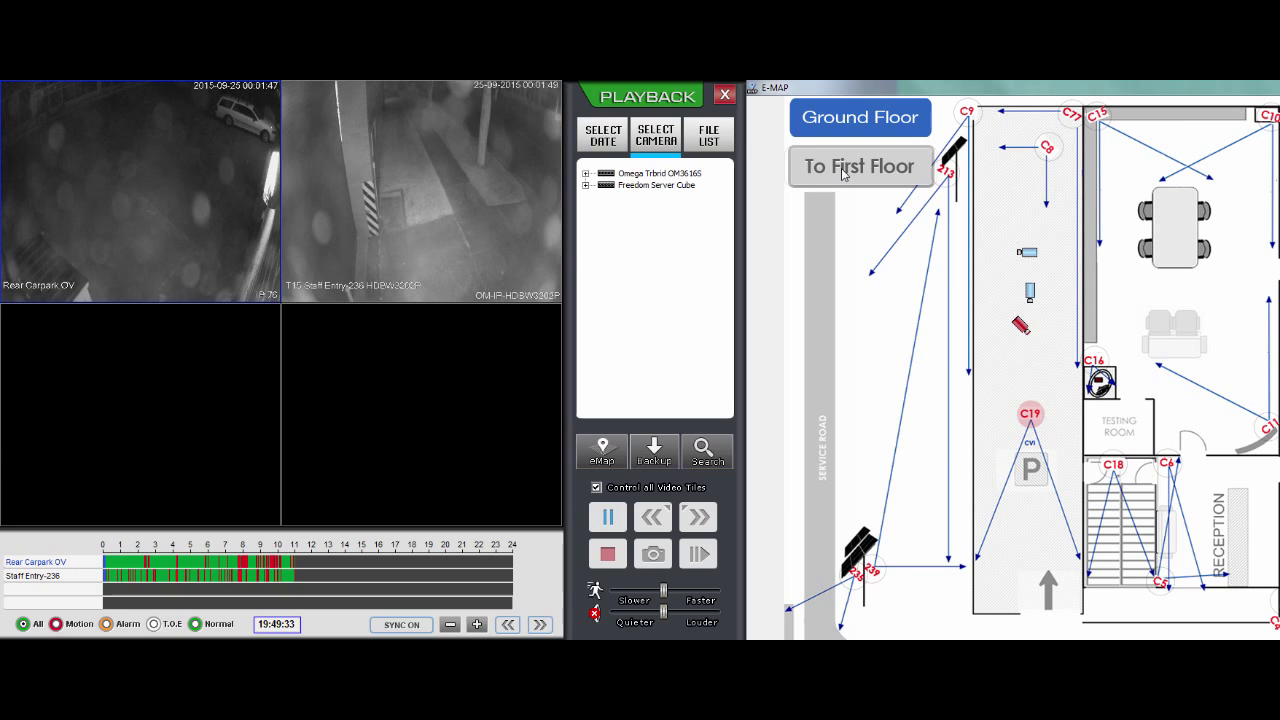
- Switch the eMap to First Floor and back, then reselect Ground Floor via Switch map
click(833, 178)
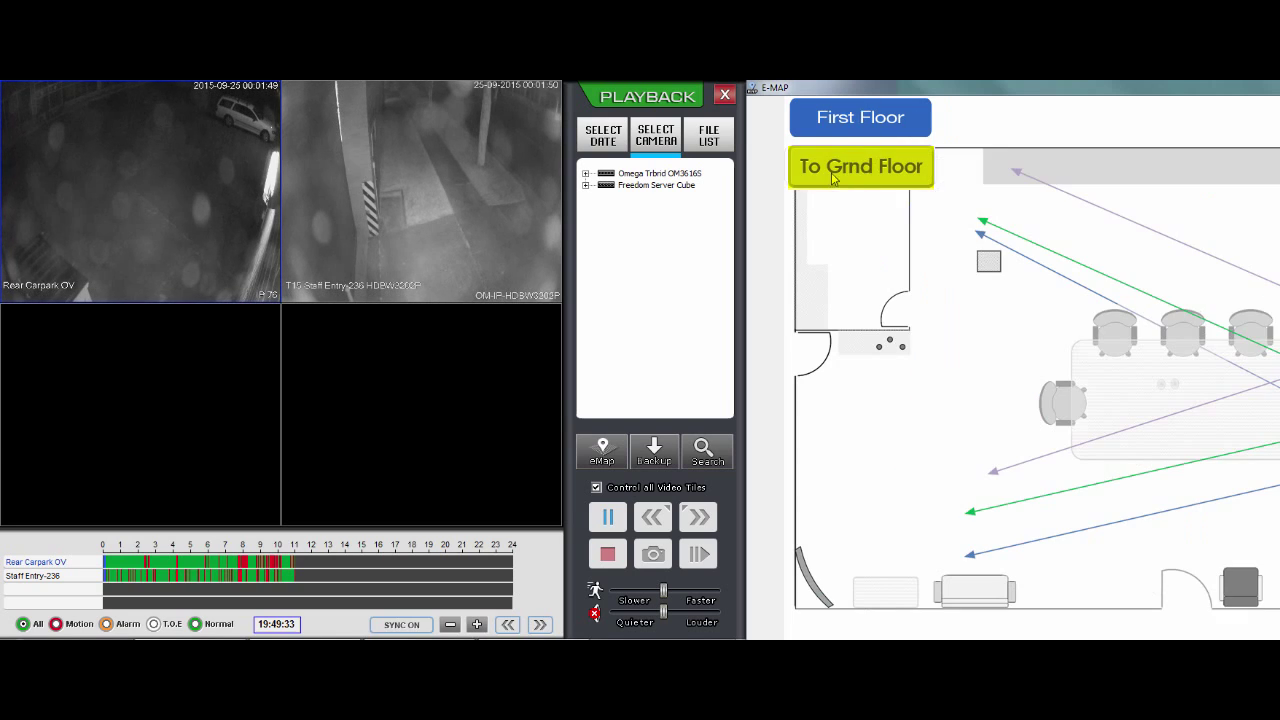
click(883, 172)
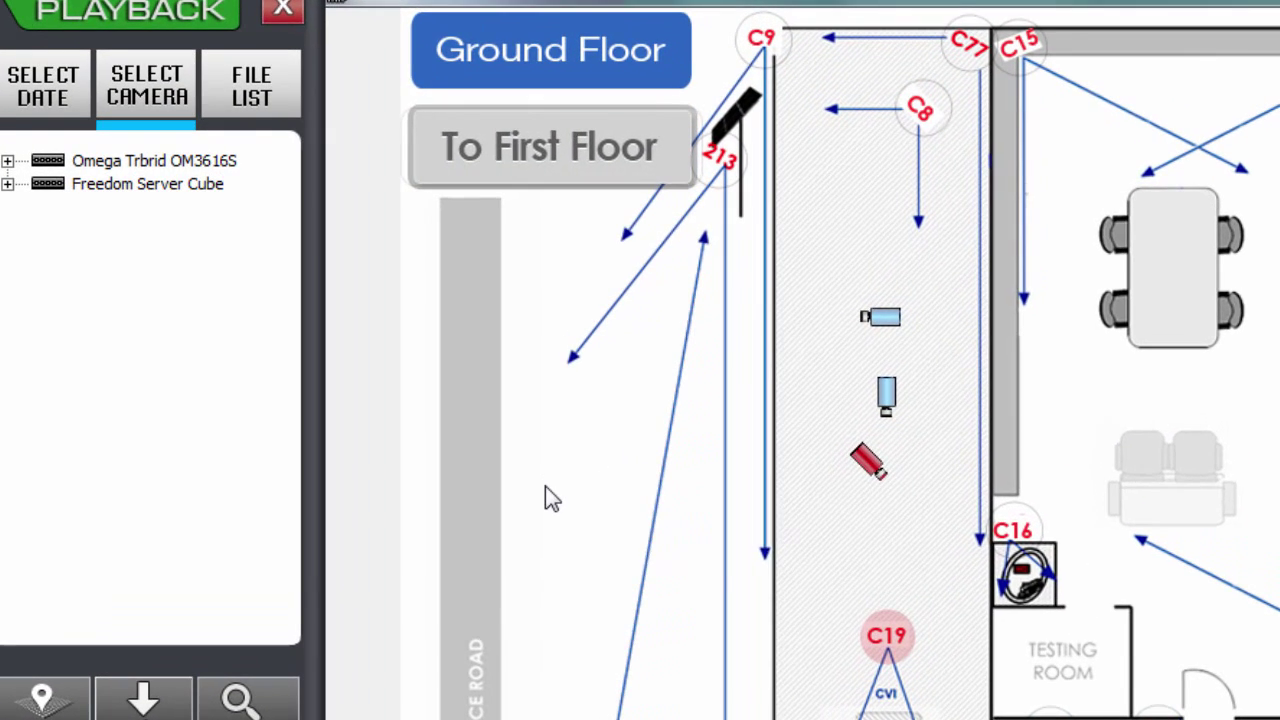
right_click(858, 336)
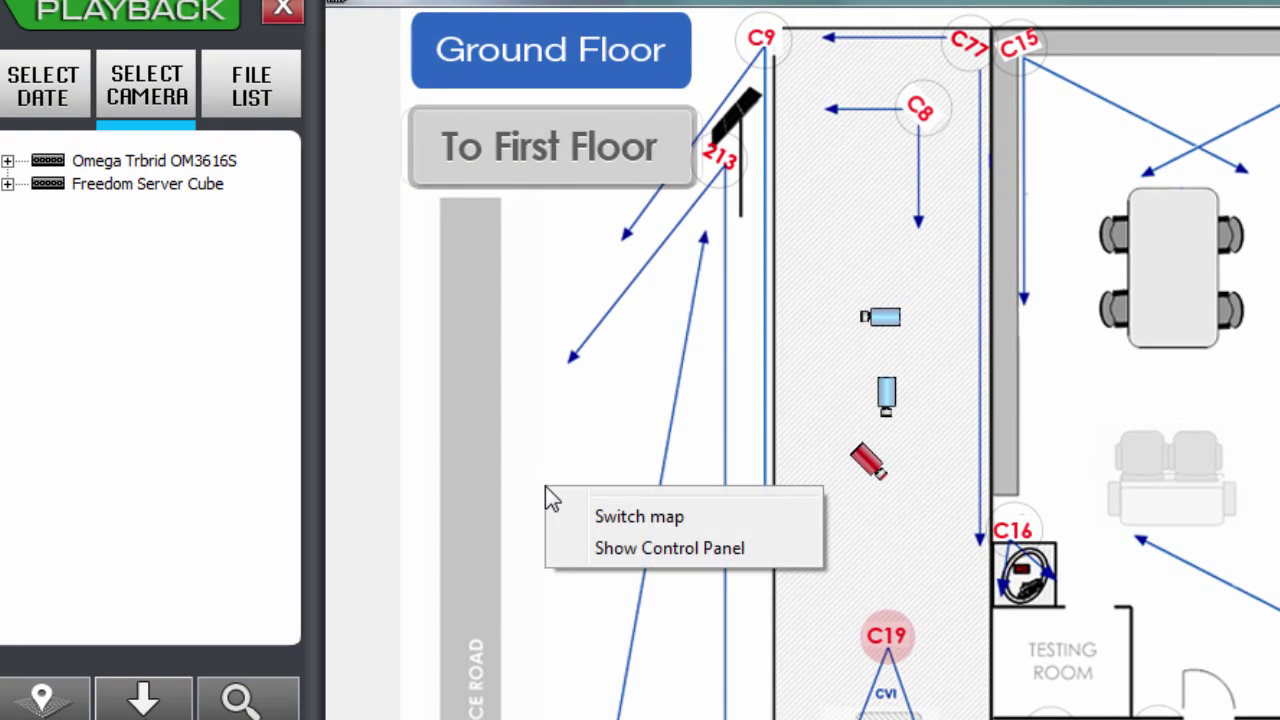
click(651, 533)
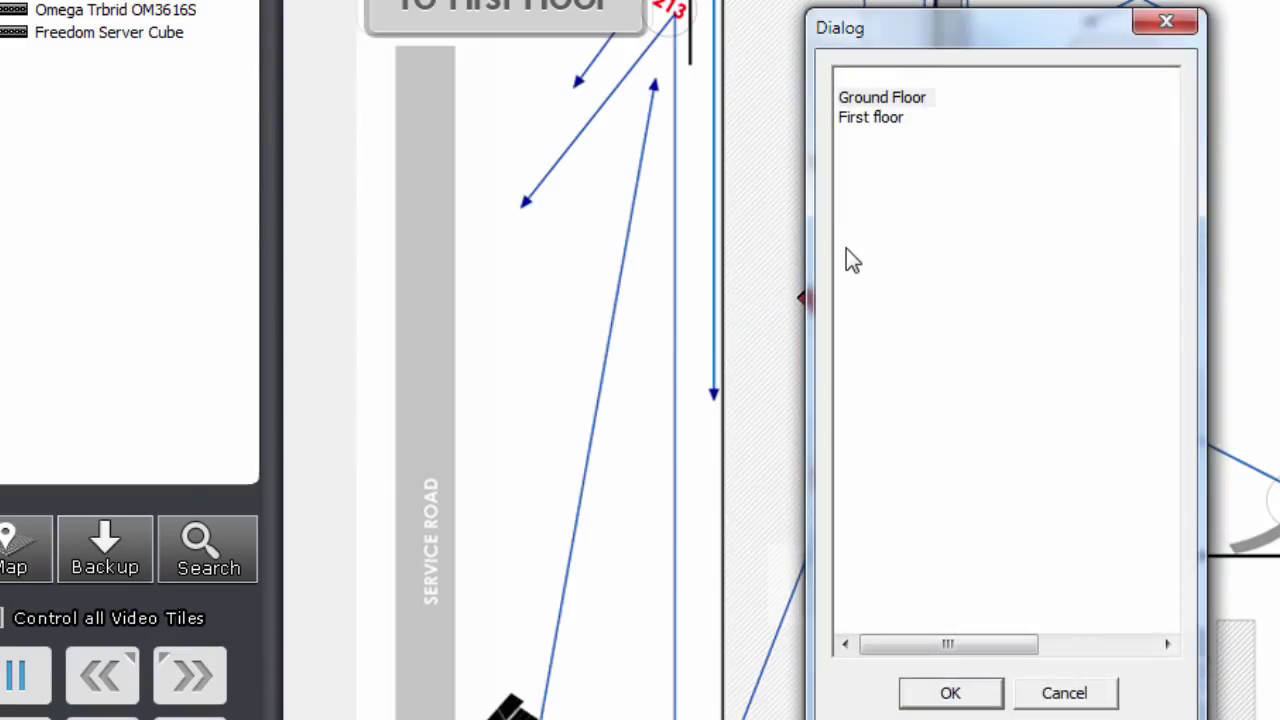
click(896, 100)
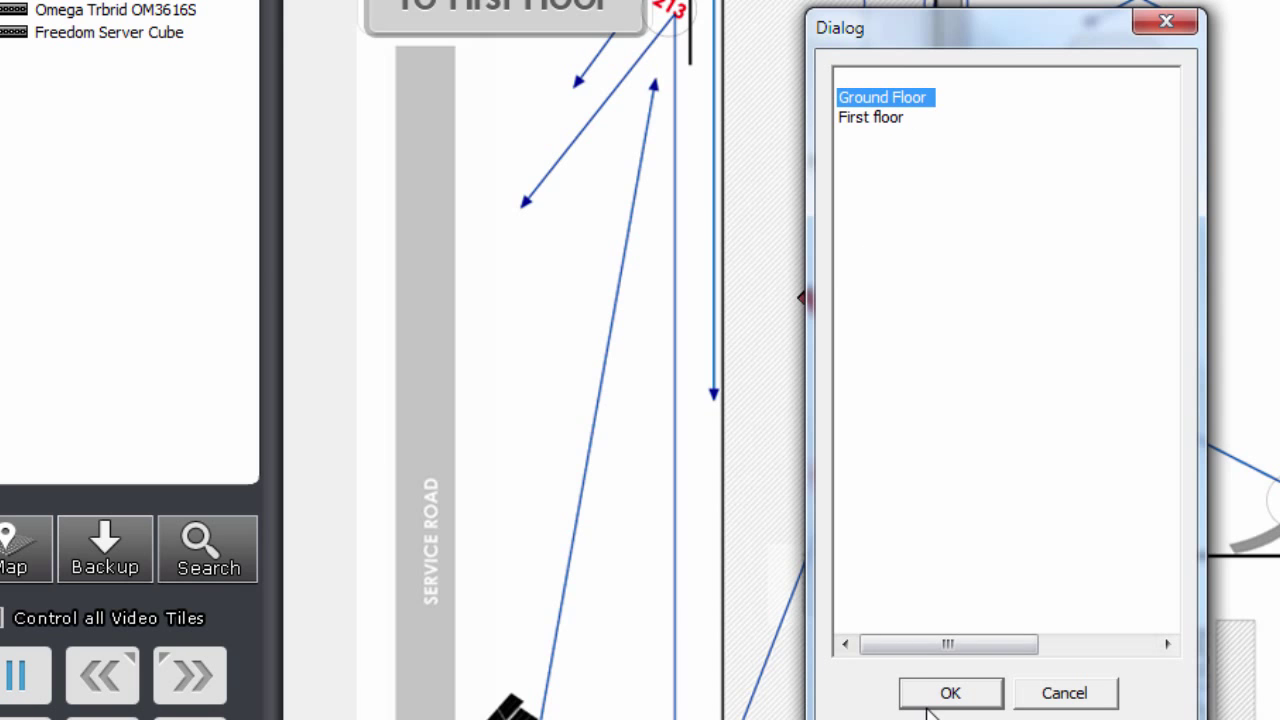
click(1068, 700)
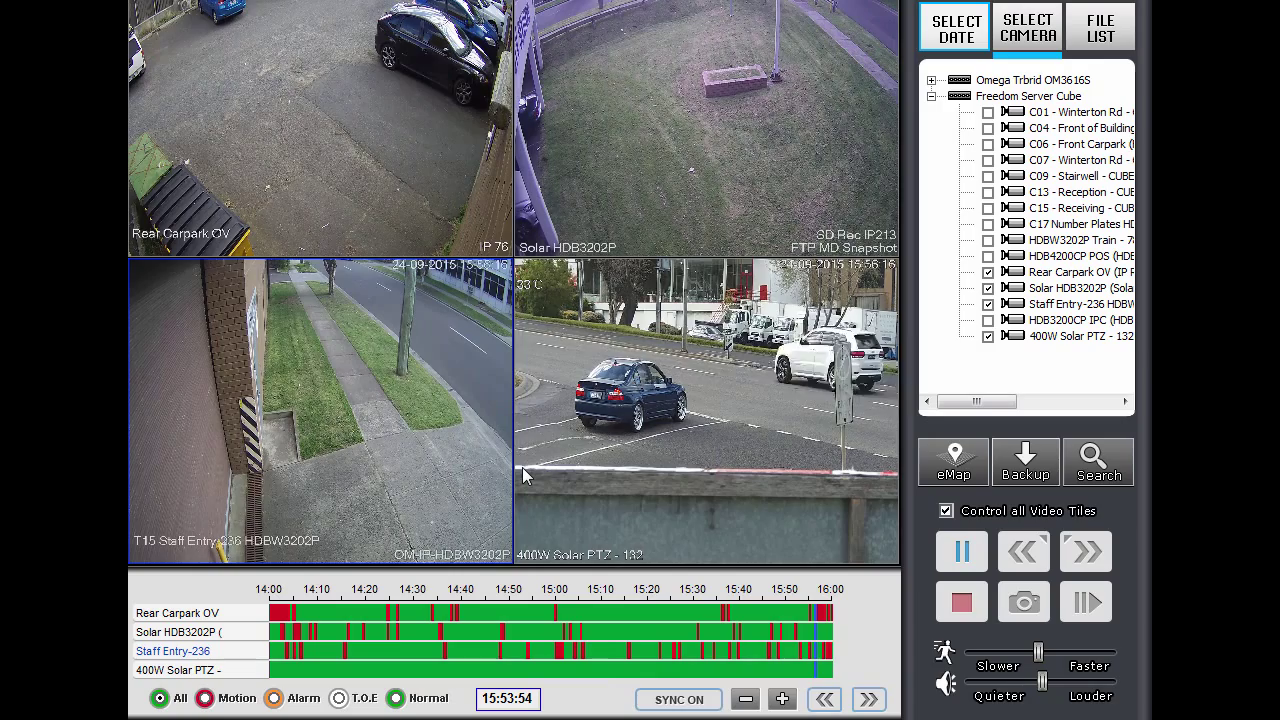